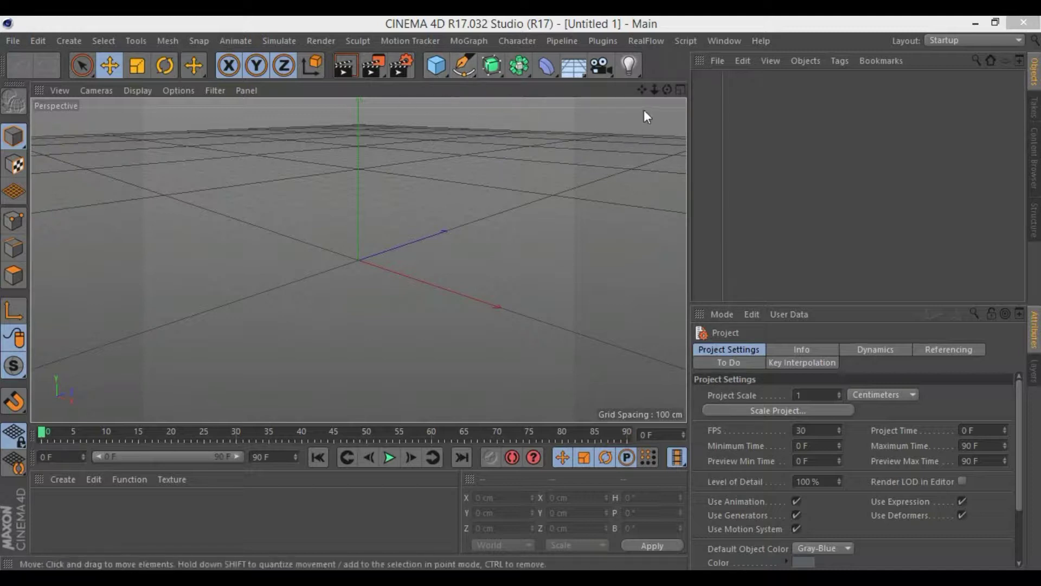
Switch Cinema 4D to a single maximized Front view and open the spline drawing tools
left_click(681, 94)
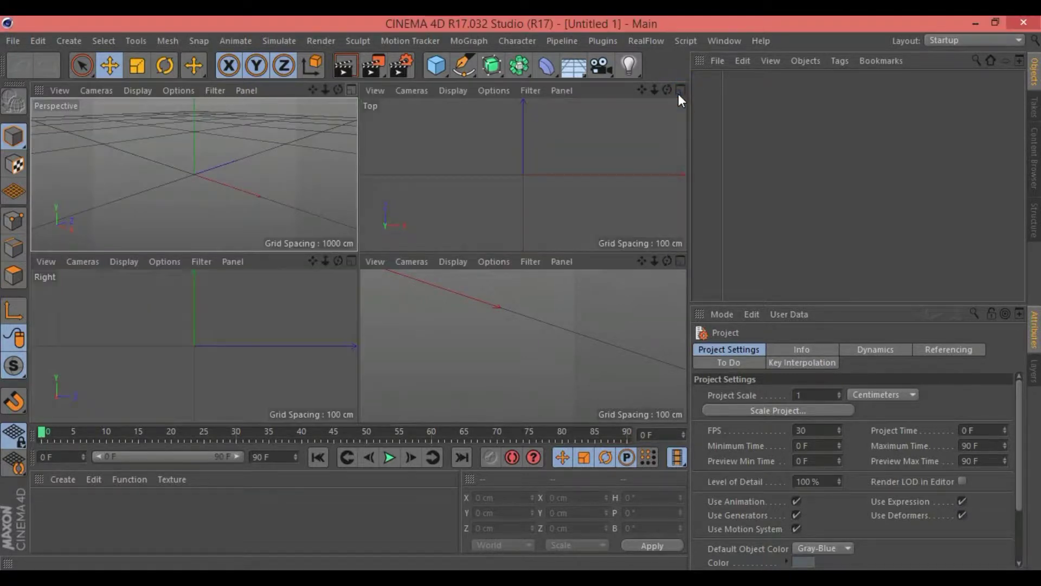
left_click(678, 261)
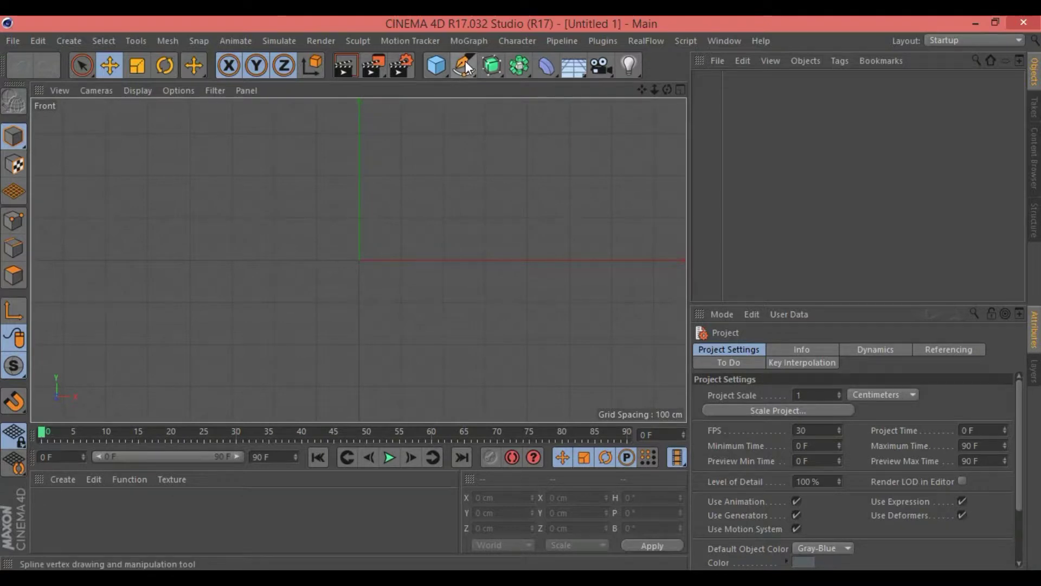
left_click_drag(464, 61, 465, 77)
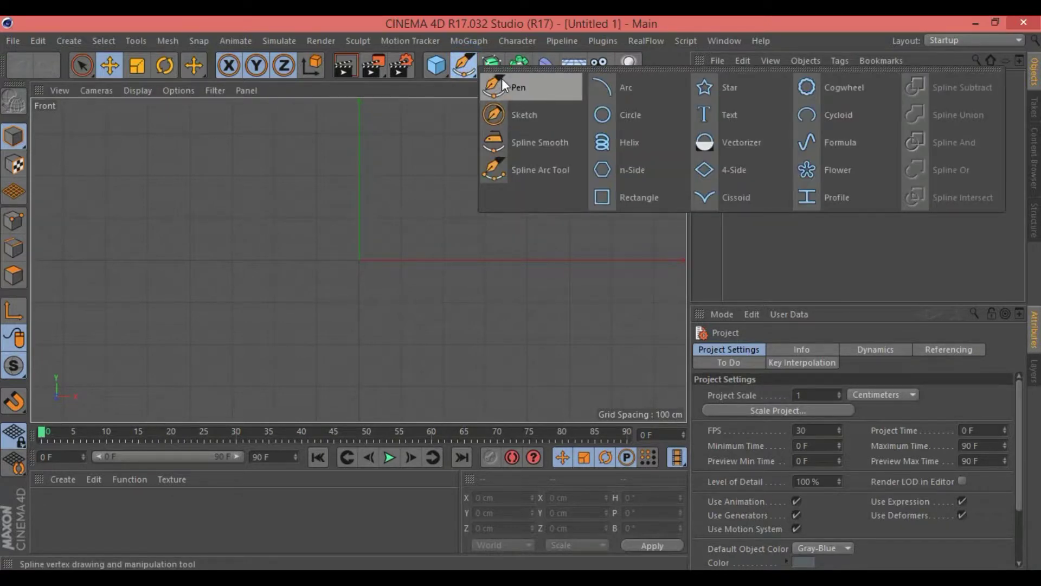
With the Pen tool, draw the goblet's outer profile from rim to bowl, stem and foot edge
left_click(502, 83)
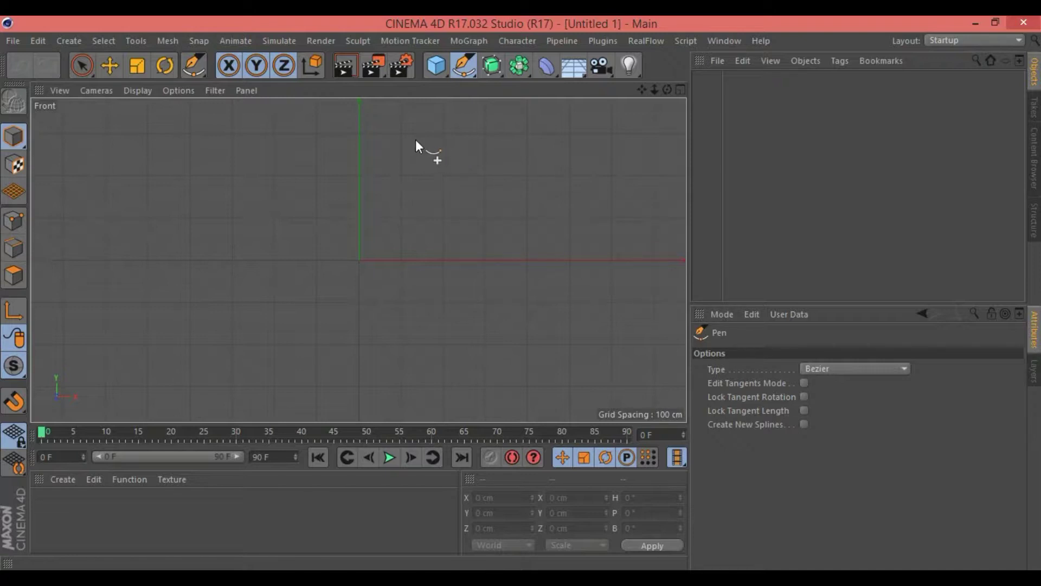
left_click(431, 136)
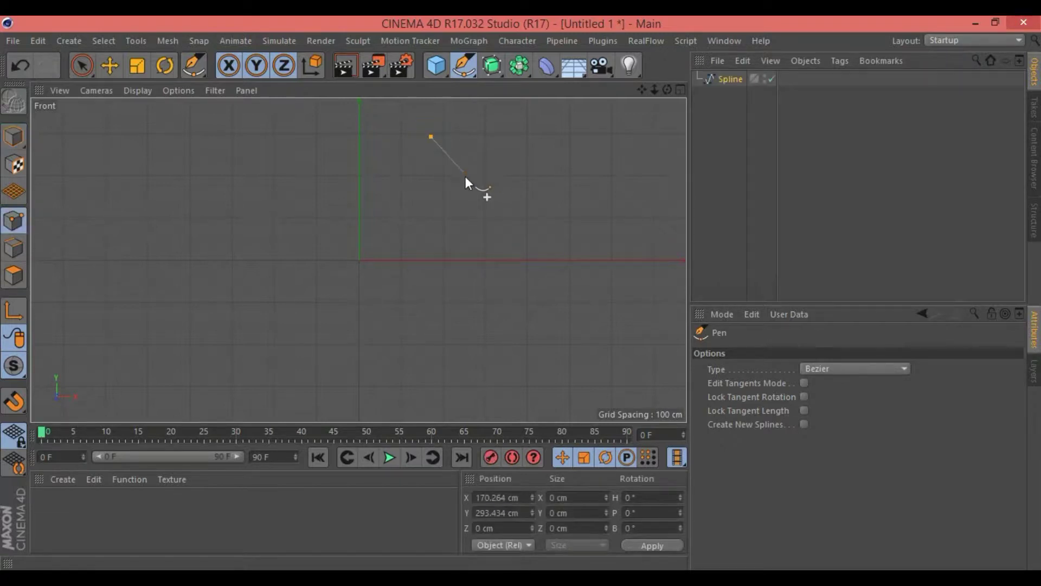
left_click_drag(466, 177, 474, 210)
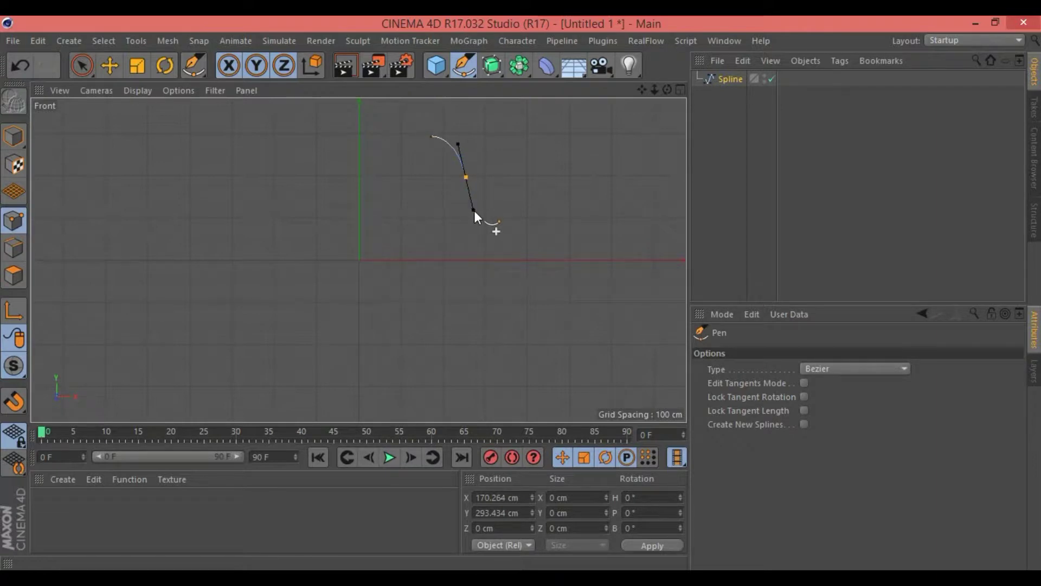
left_click_drag(448, 277, 401, 308)
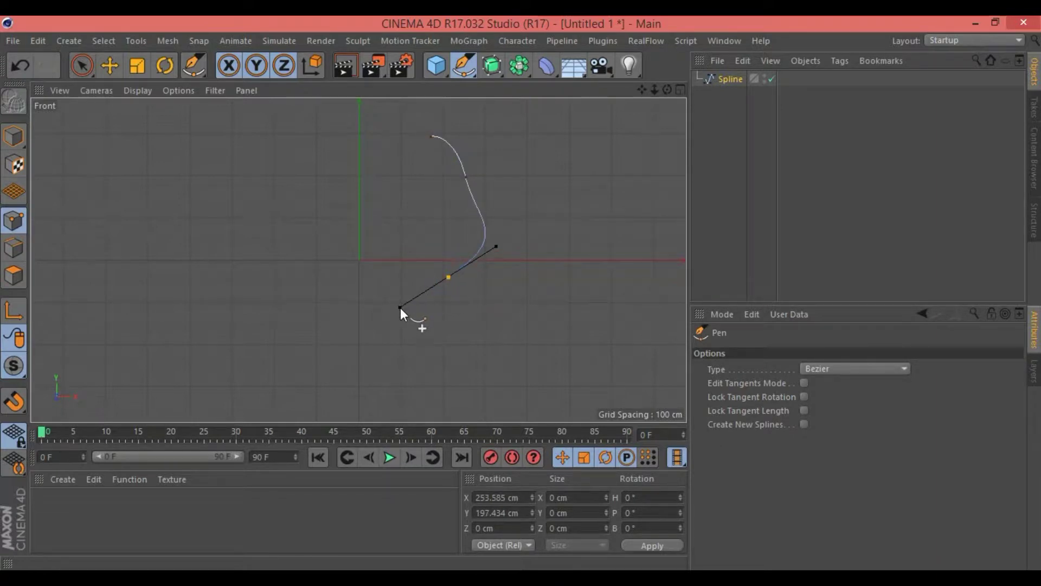
left_click(377, 337)
left_click(386, 395)
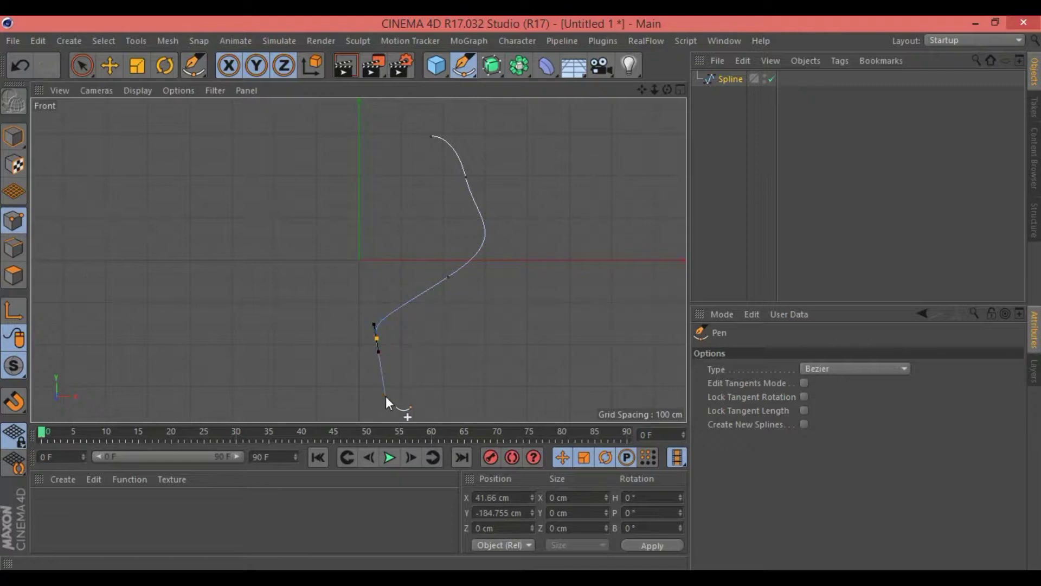
left_click_drag(467, 400, 473, 401)
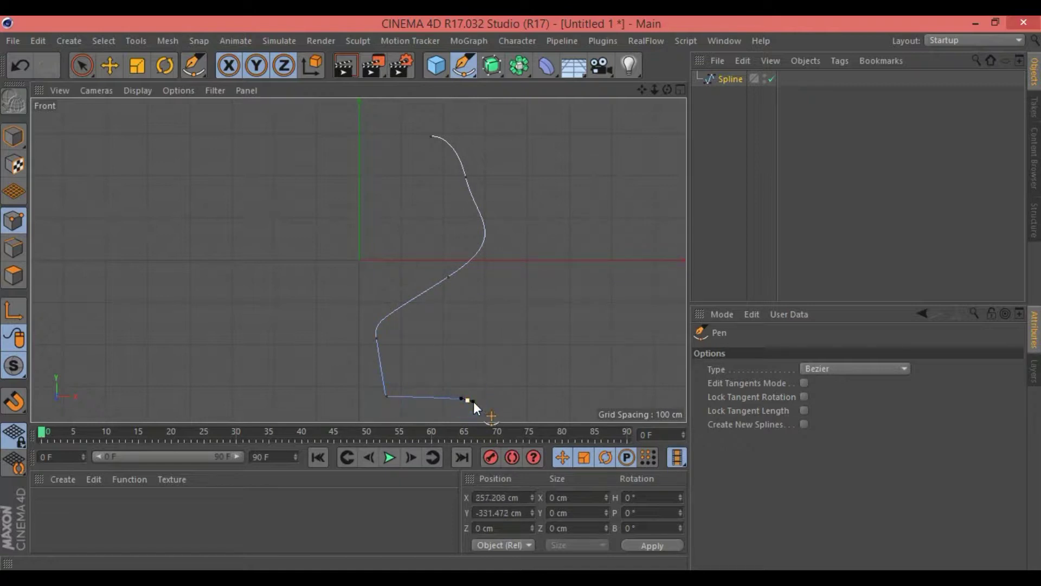
Trace the foot underside and inner bowl wall, closing the spline on its first point
left_click(370, 404)
left_click(362, 313)
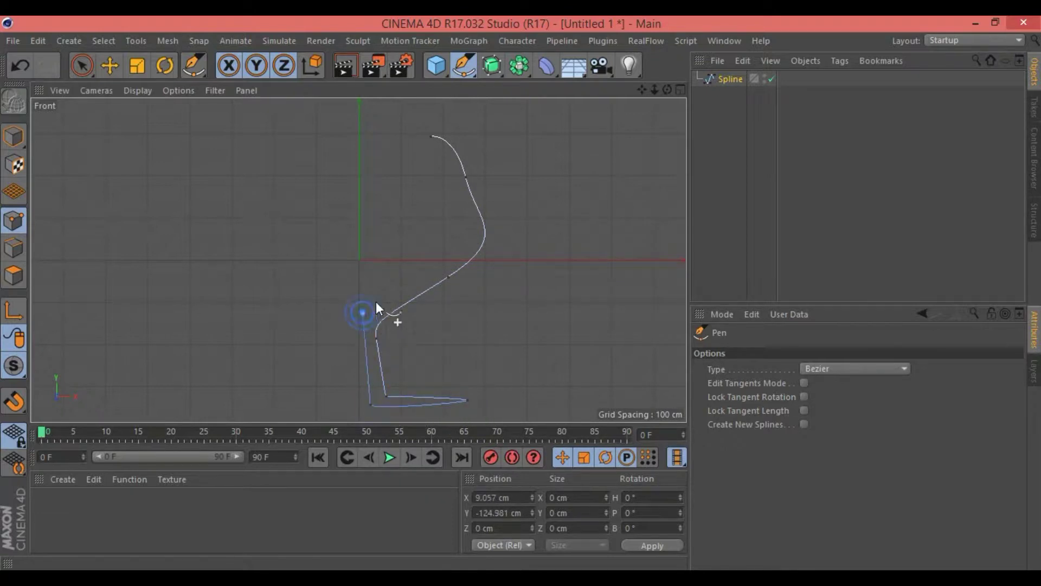
left_click_drag(439, 267, 450, 252)
left_click_drag(469, 214, 464, 200)
left_click(426, 140)
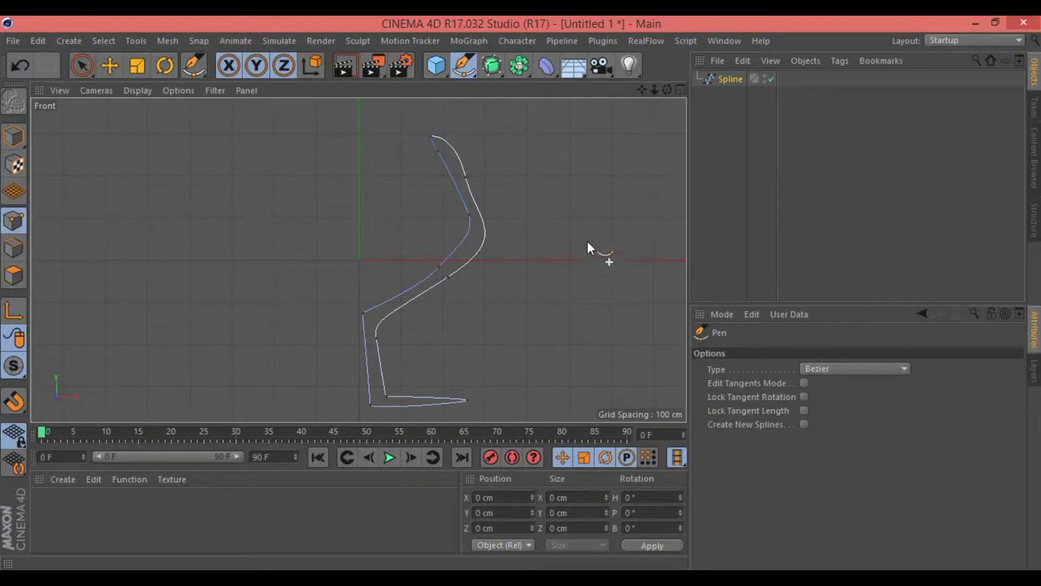
Select profile points with the Move tool and shift the top rim point to the right
left_click(109, 68)
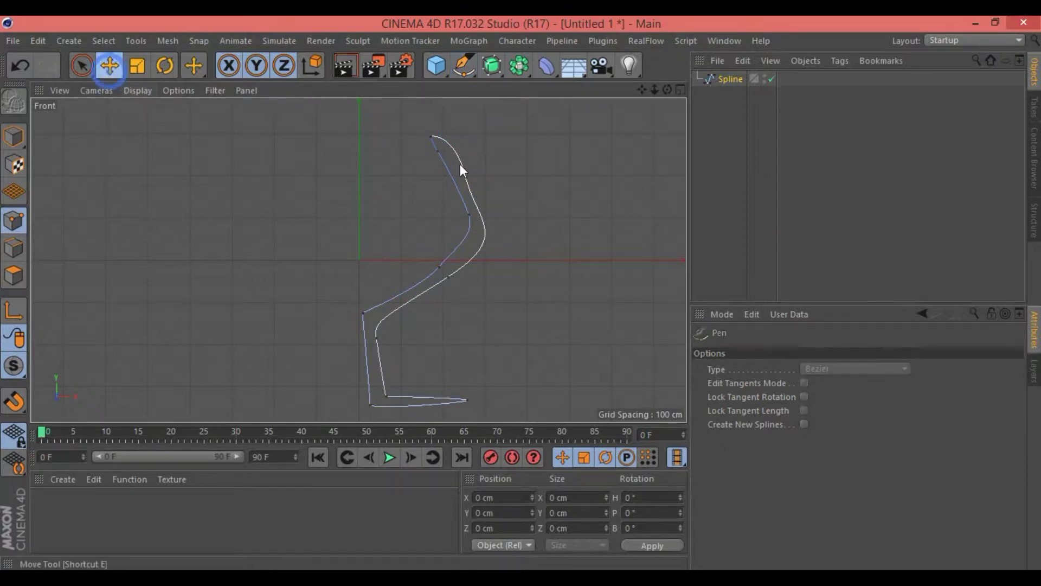
left_click_drag(470, 172, 470, 180)
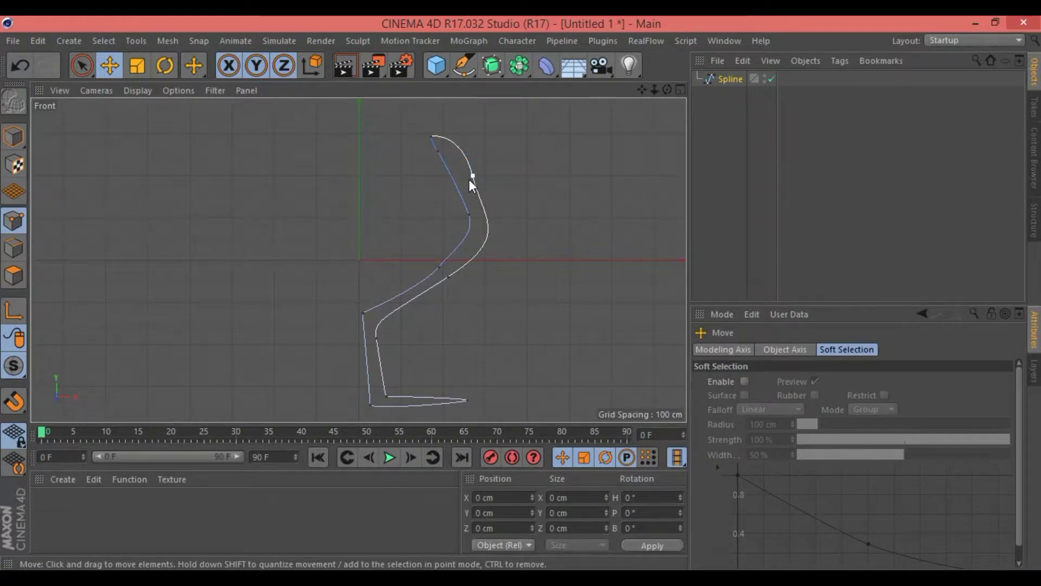
left_click(468, 217)
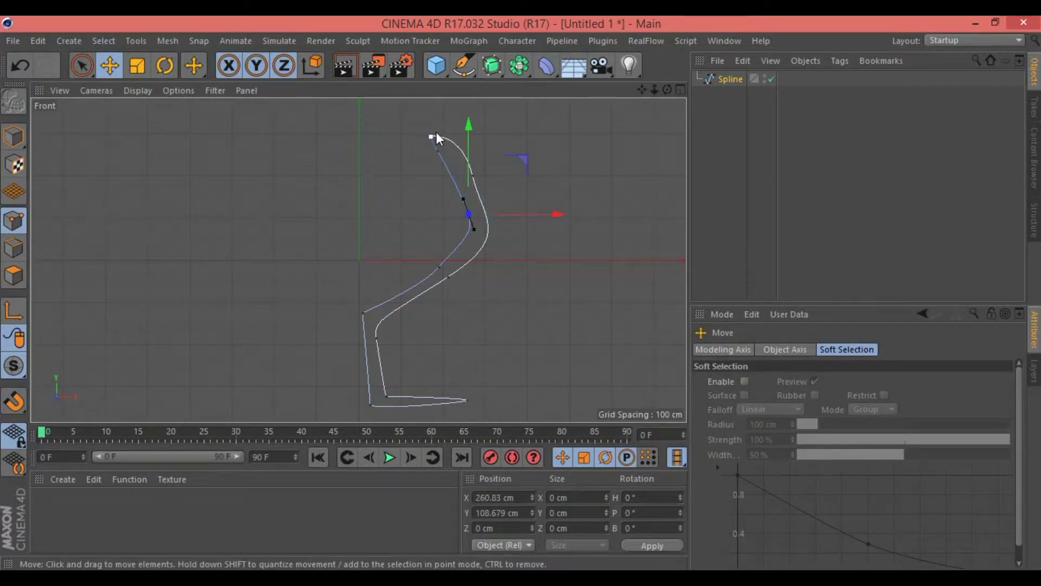
left_click_drag(437, 138, 515, 139)
key("ctrl+z")
left_click(523, 133)
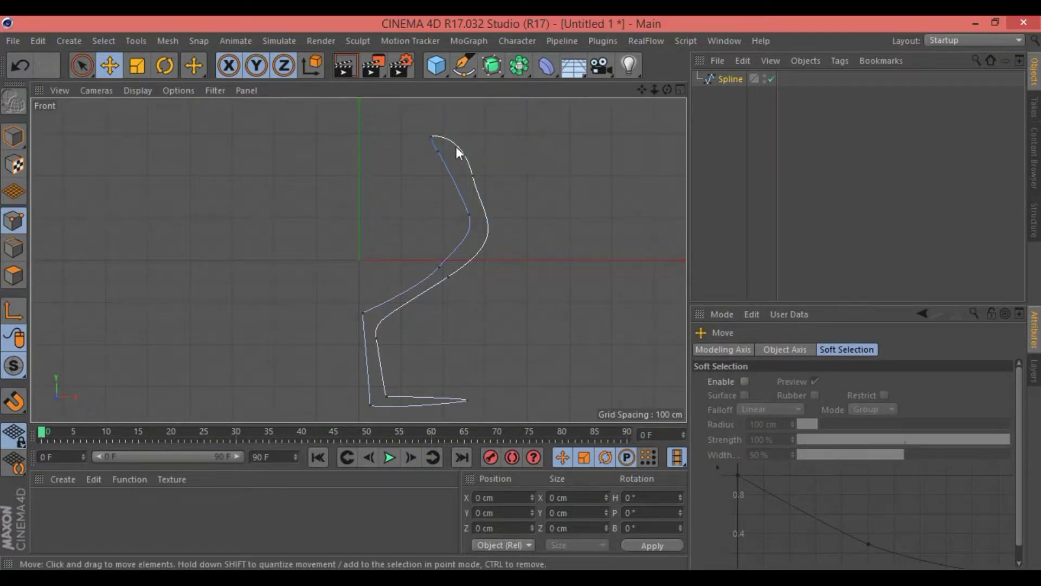
left_click_drag(432, 135, 561, 137)
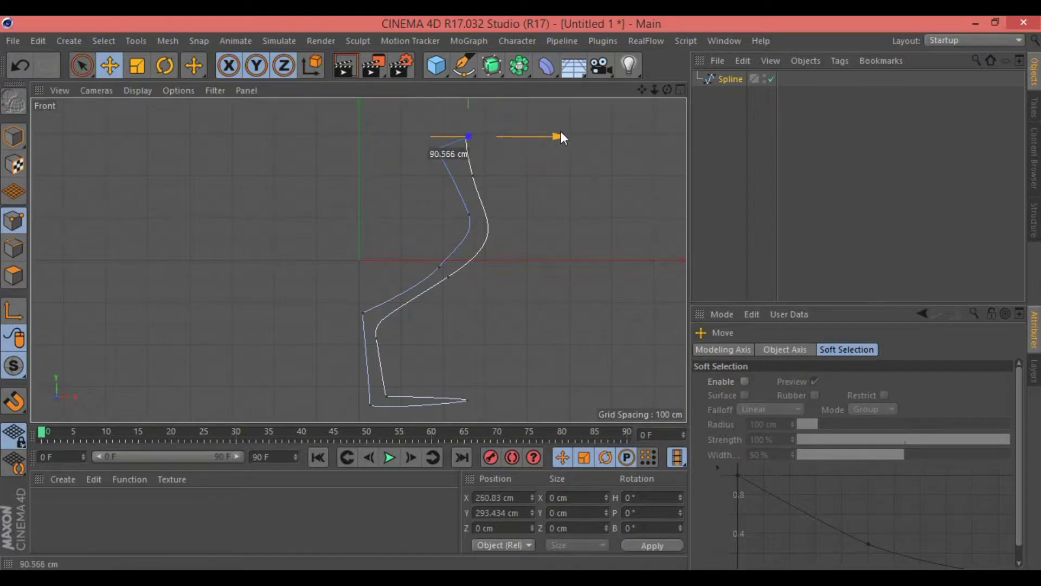
Refine the rim point's position and smooth the tangent below it into a rounded rim
left_click_drag(434, 144, 446, 142)
mouse_move(479, 109)
left_mouse_down()
mouse_move(450, 120)
mouse_move(528, 135)
mouse_move(528, 149)
left_mouse_up()
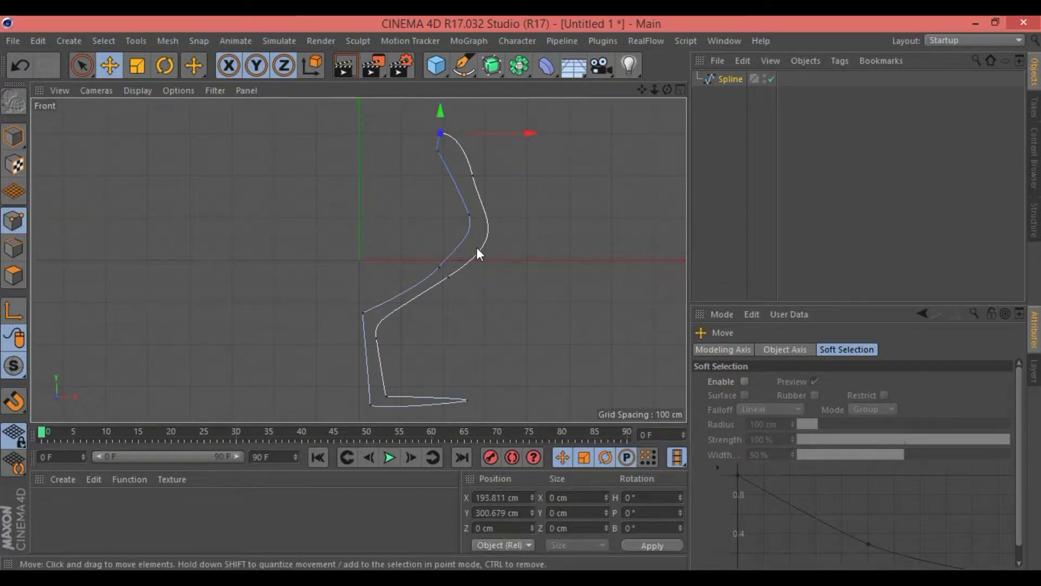
left_click_drag(480, 177, 483, 186)
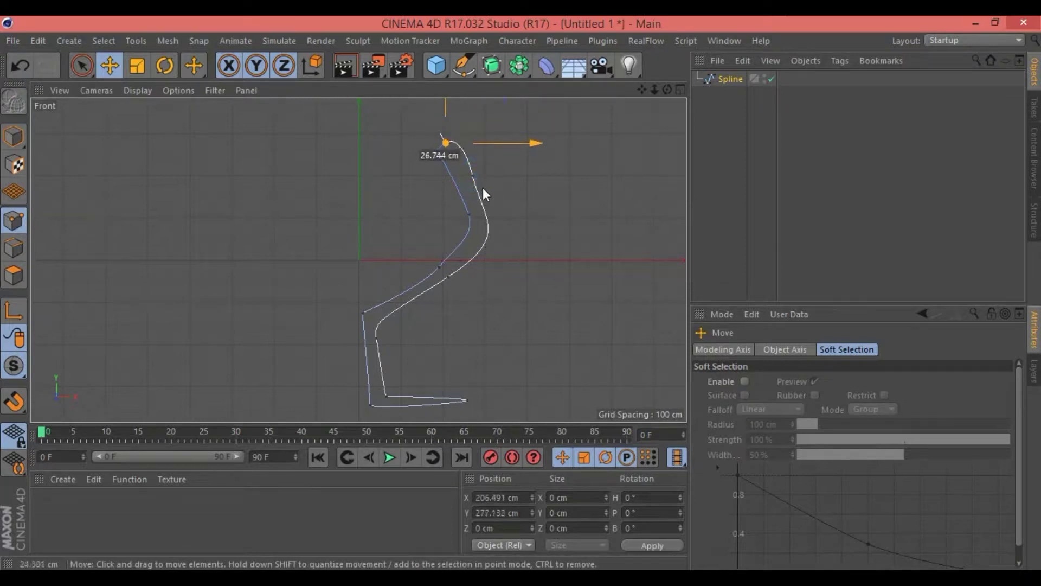
left_click(474, 176)
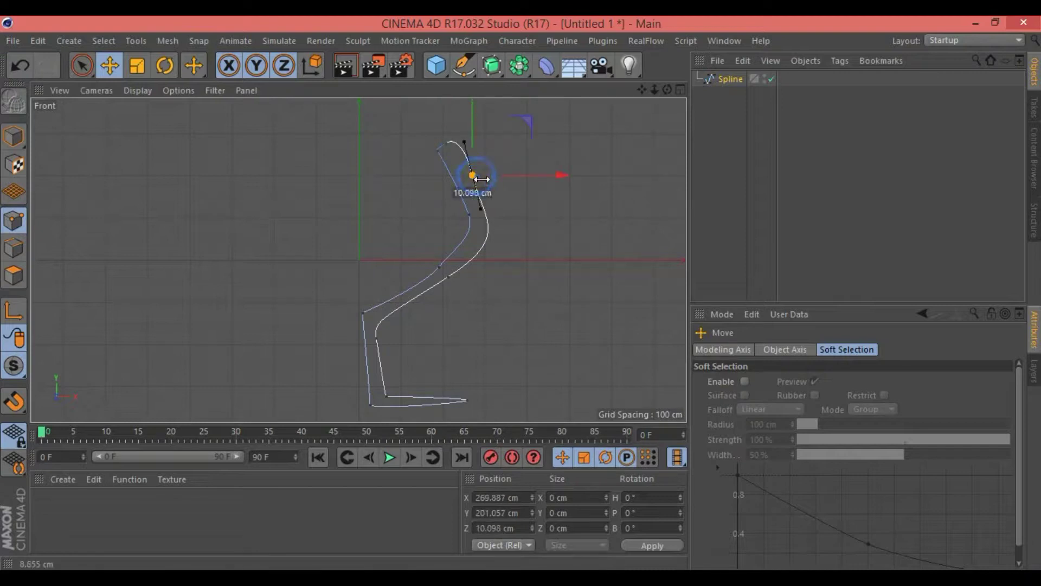
left_click_drag(483, 207, 490, 204)
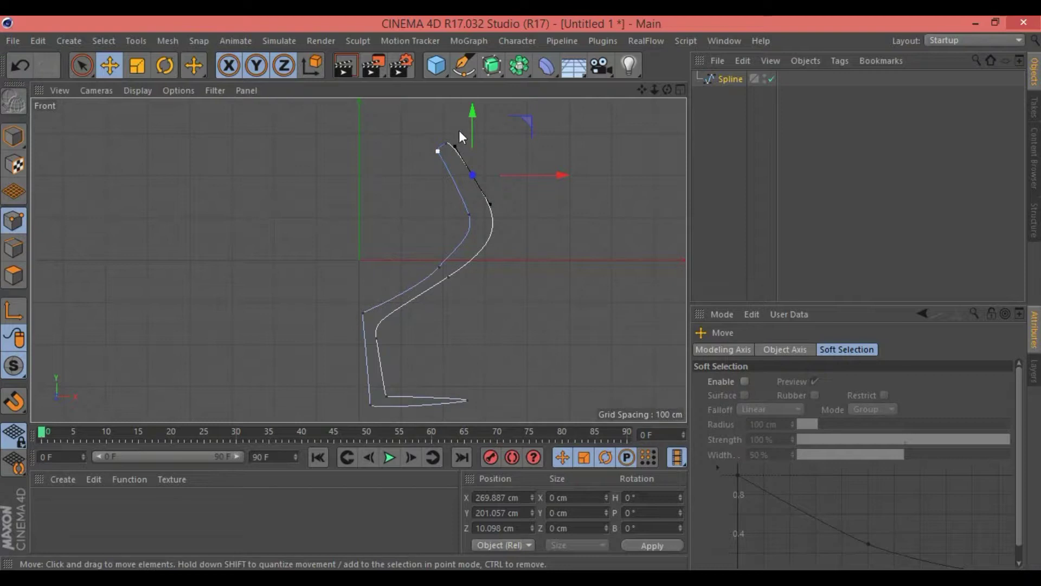
left_click(497, 69)
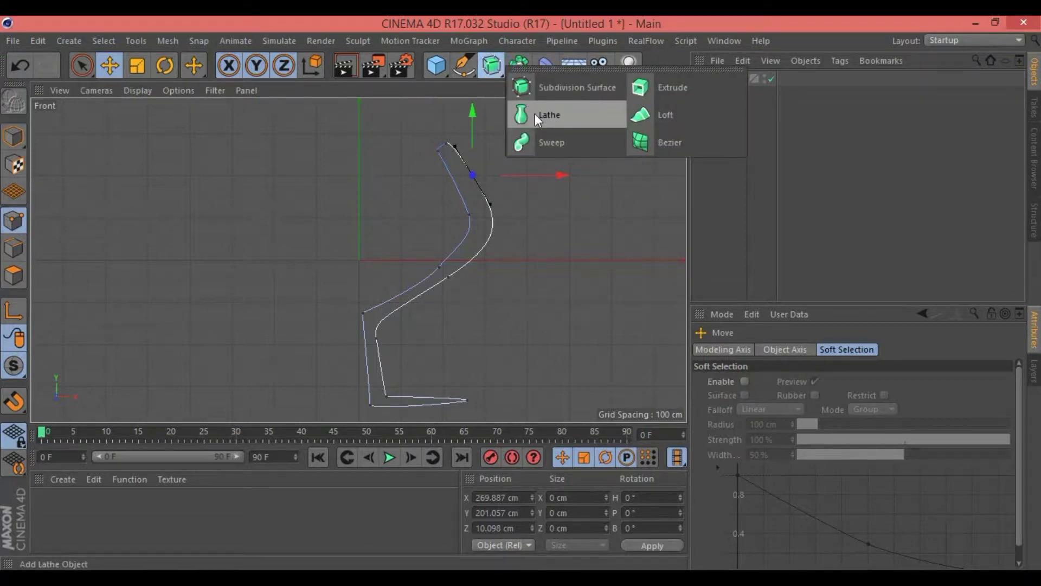
Add a Lathe and place the profile spline under it to spin the goblet
left_click(577, 115)
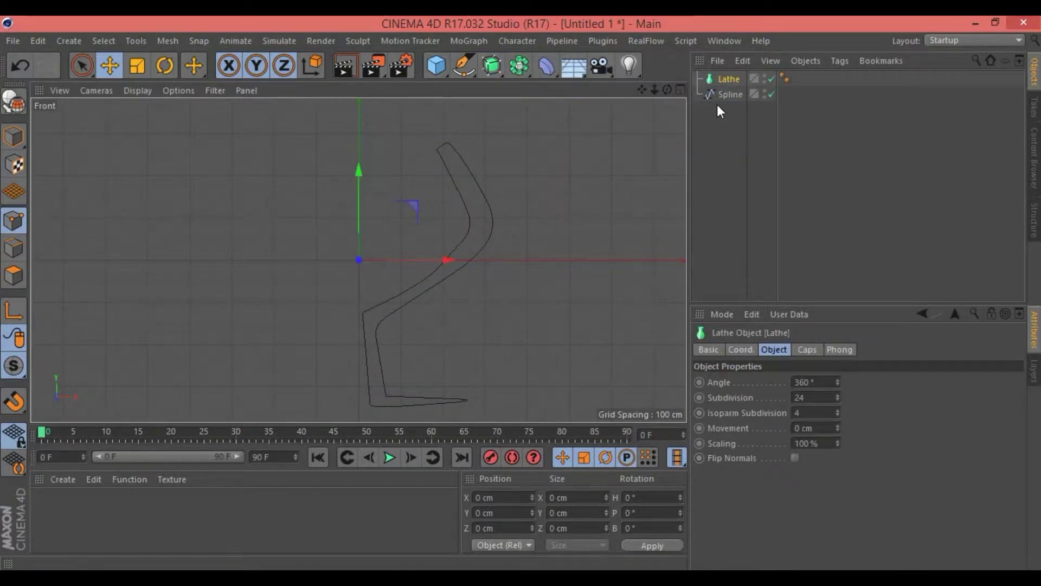
left_click(680, 91)
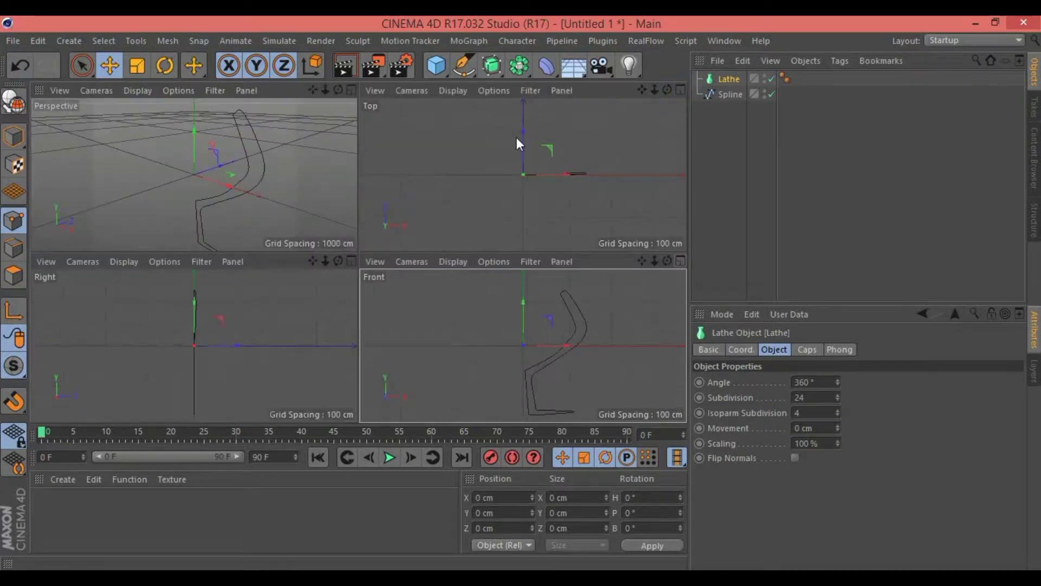
left_click(350, 89)
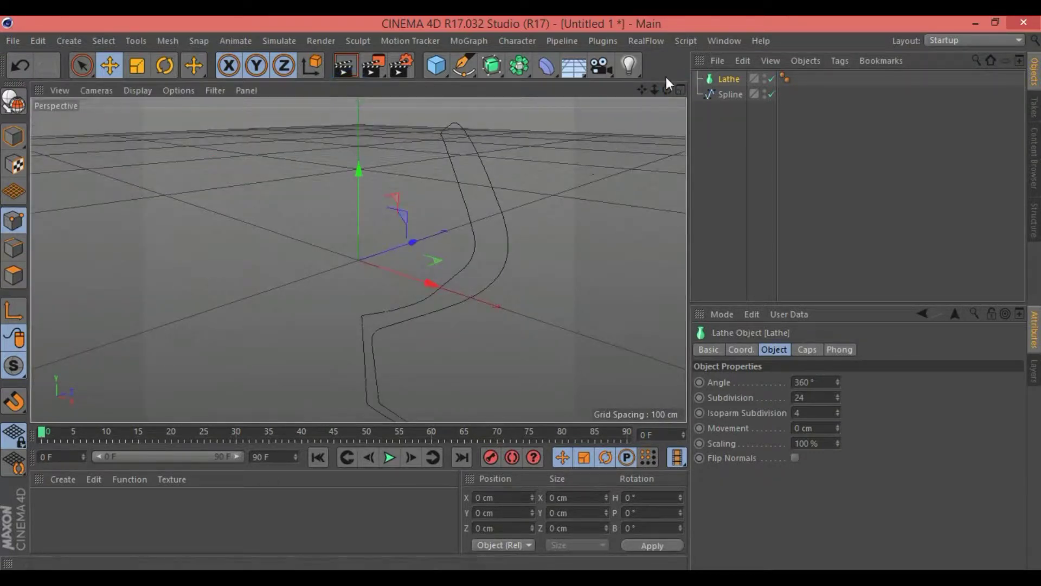
mouse_move(655, 89)
left_mouse_down()
mouse_move(634, 93)
mouse_move(683, 95)
mouse_move(671, 94)
left_mouse_up()
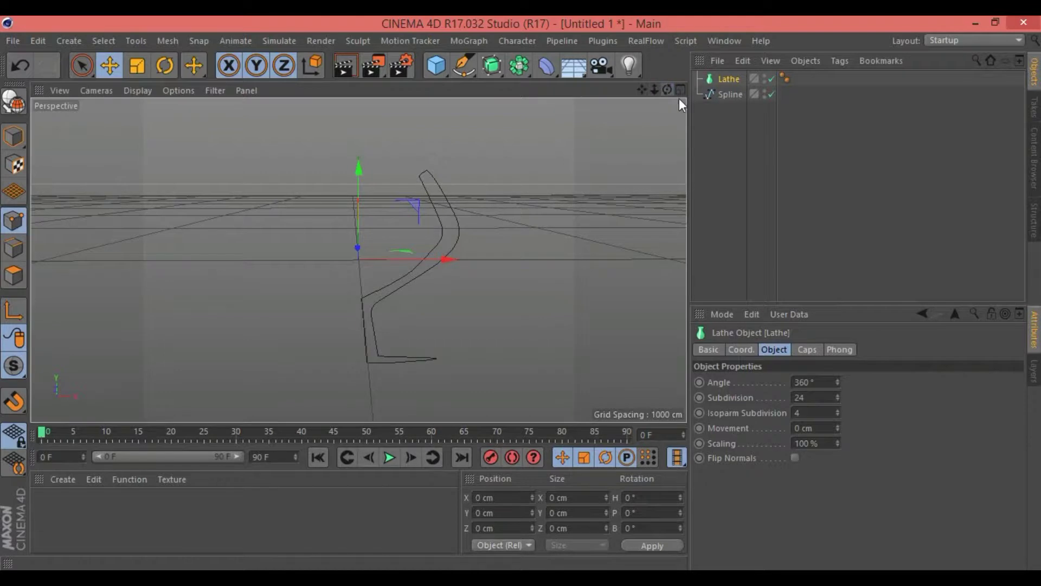
left_click(717, 93)
left_click_drag(717, 94, 719, 82)
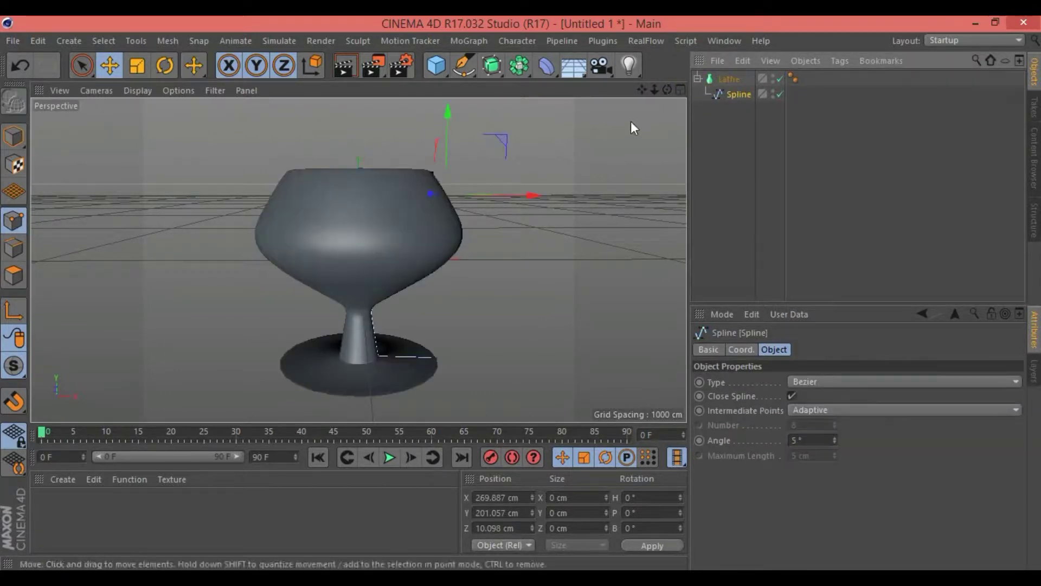
Inspect the goblet, nudge a rim point outward, then disable the Lathe and minimize Cinema 4D
mouse_move(668, 89)
left_mouse_down()
mouse_move(483, 113)
mouse_move(668, 94)
left_mouse_up()
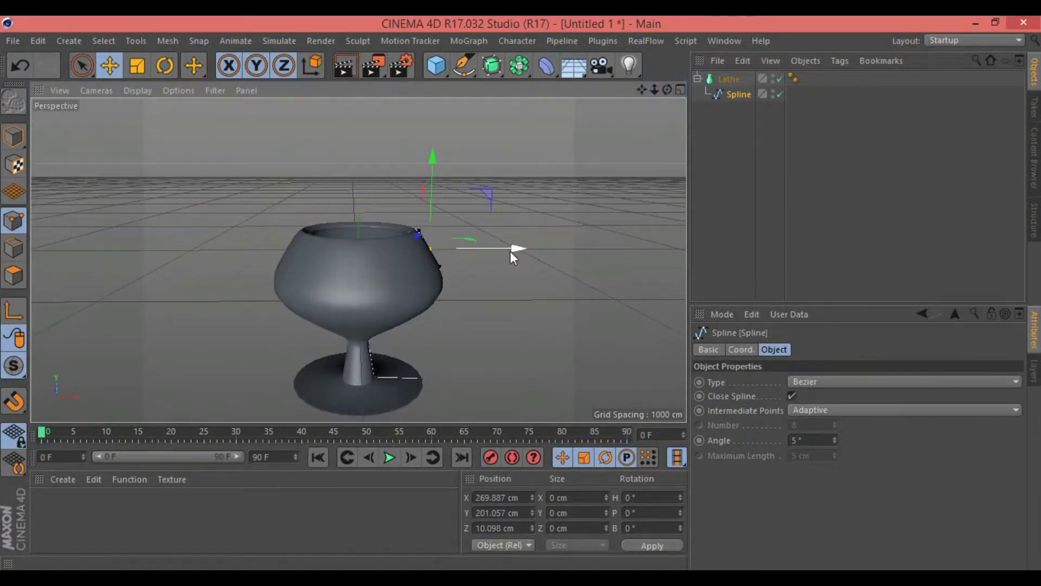
mouse_move(521, 247)
left_mouse_down()
mouse_move(492, 255)
mouse_move(530, 246)
left_mouse_up()
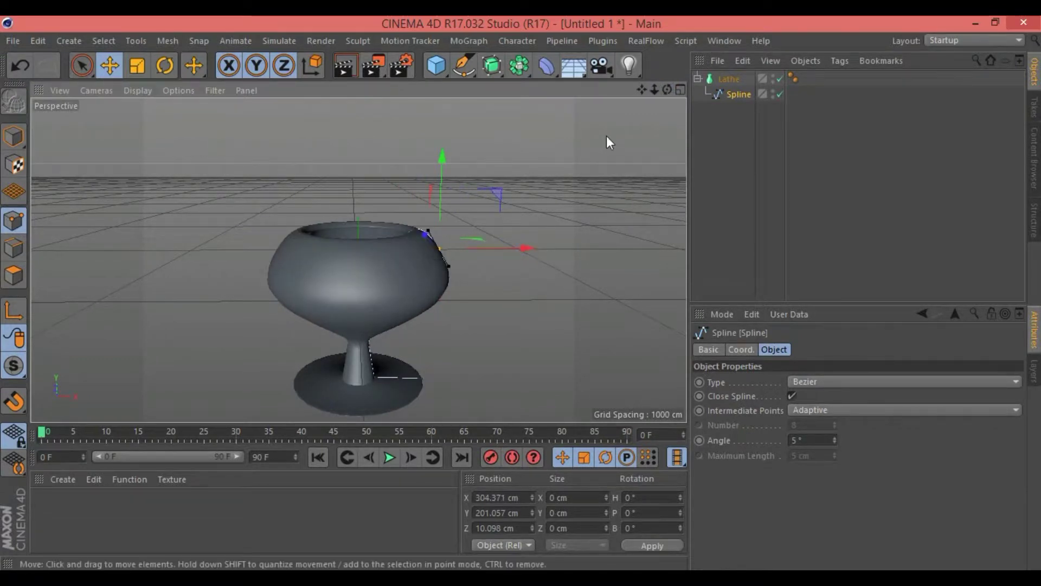
mouse_move(667, 90)
left_mouse_down()
mouse_move(646, 91)
mouse_move(645, 109)
left_mouse_up()
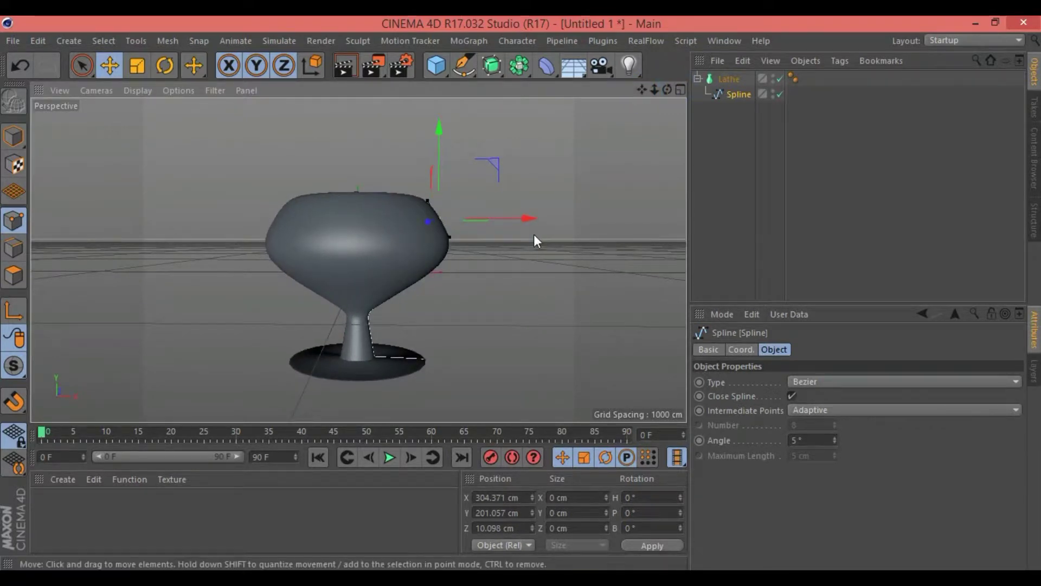
left_click(780, 79)
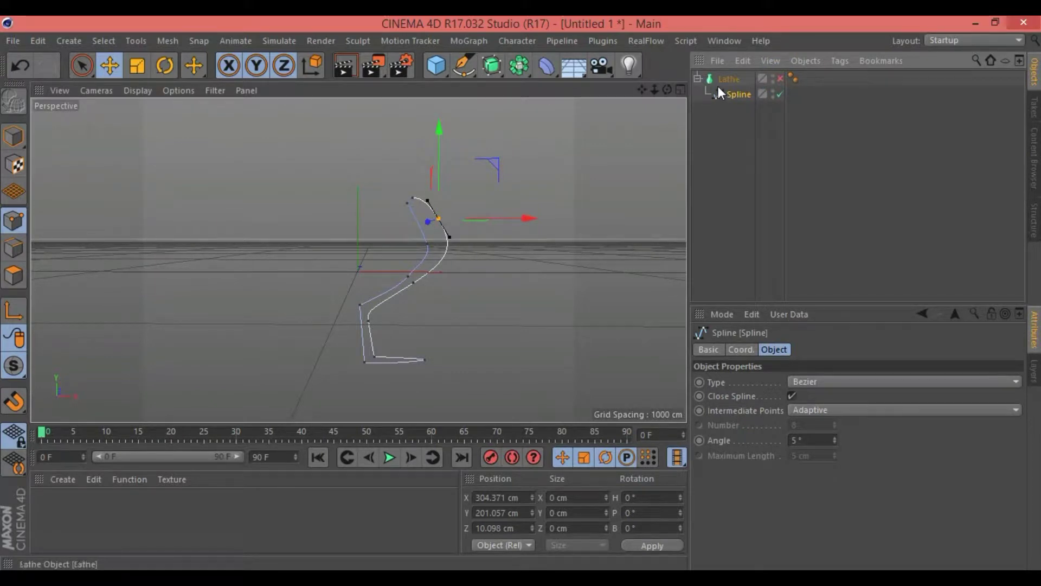
left_click(974, 22)
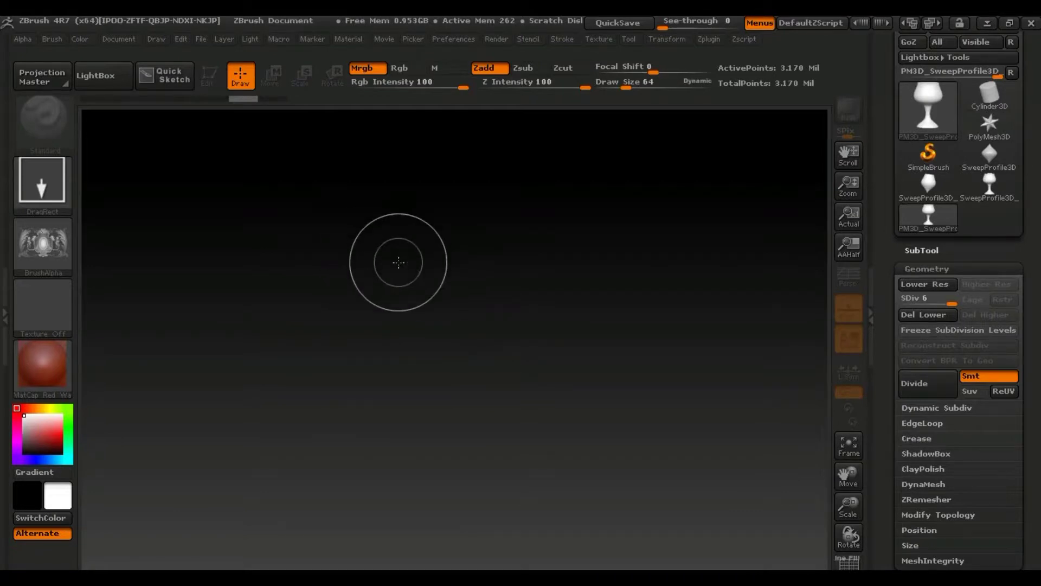
Make SweepProfile3D the current ZBrush tool via SimpleBrush and the Tool list
left_click(934, 155)
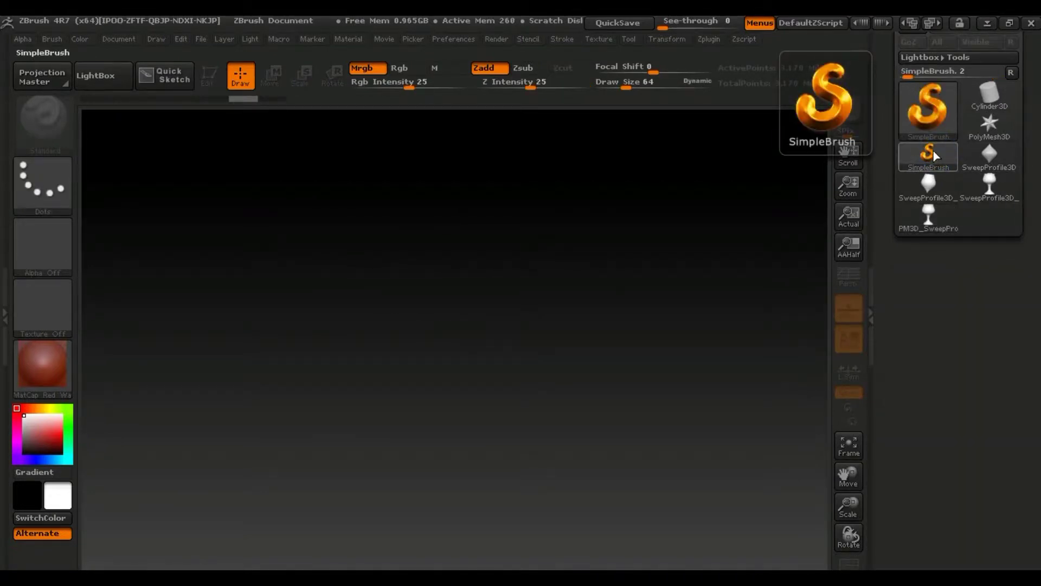
left_click(922, 114)
mouse_move(669, 121)
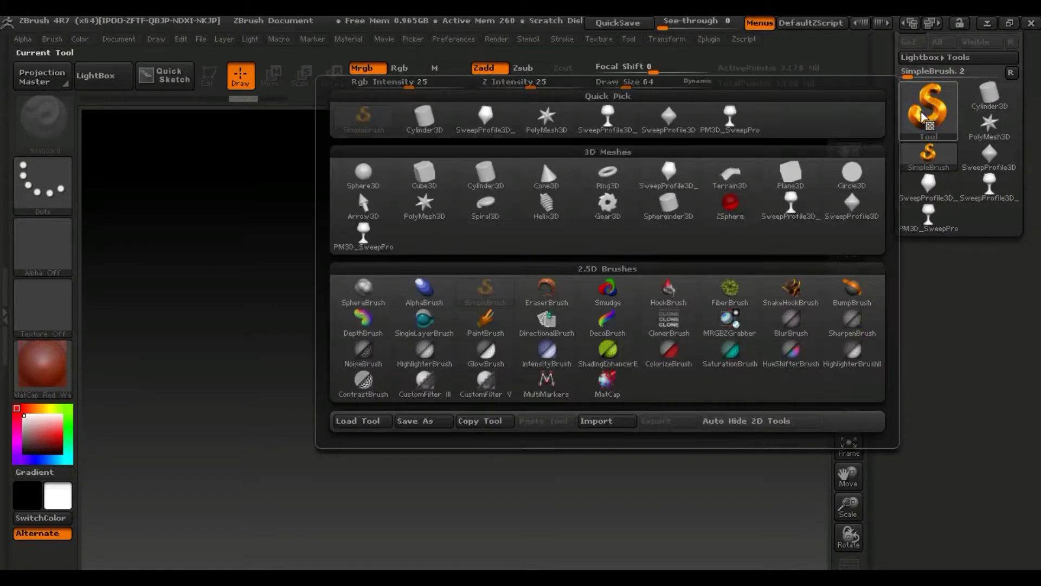
left_click(670, 120)
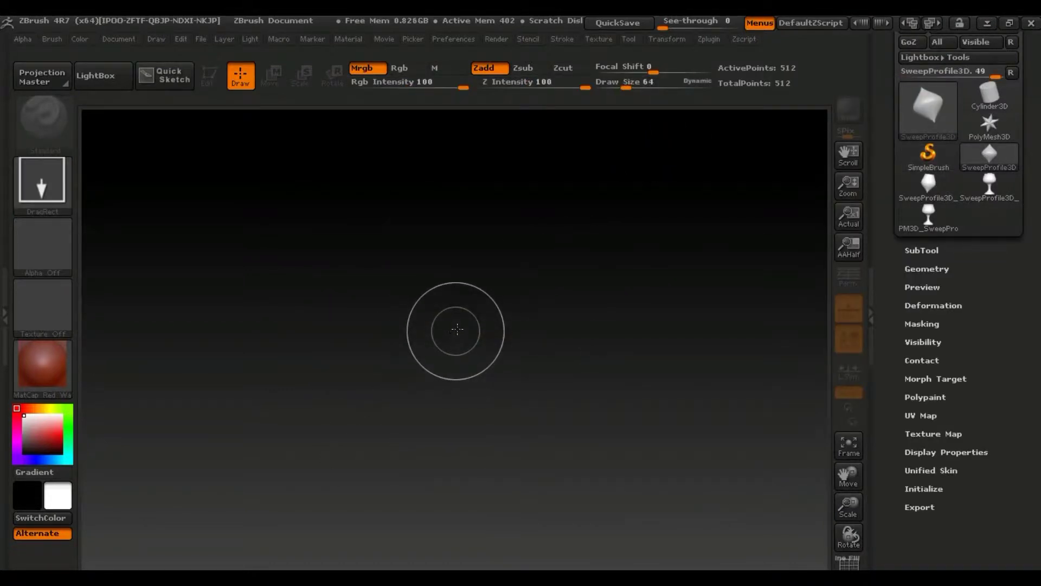
Draw several test SweepProfile3D diamonds, then undo them and clear the canvas
left_click_drag(458, 326, 466, 558)
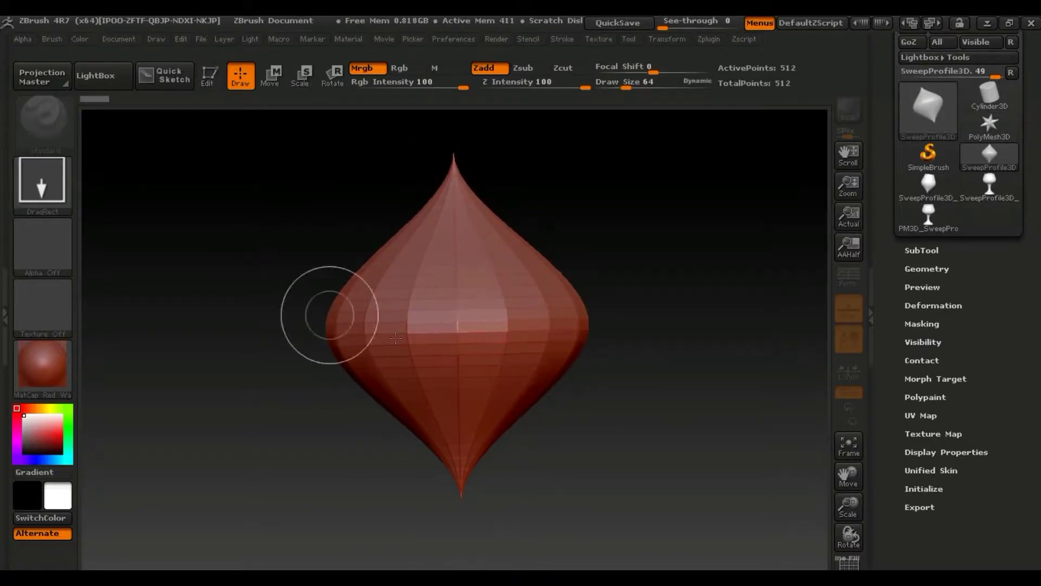
mouse_move(647, 250)
left_mouse_down()
mouse_move(634, 329)
mouse_move(646, 317)
mouse_move(786, 344)
left_mouse_up()
left_click_drag(633, 380, 610, 354)
left_click_drag(218, 203, 182, 318)
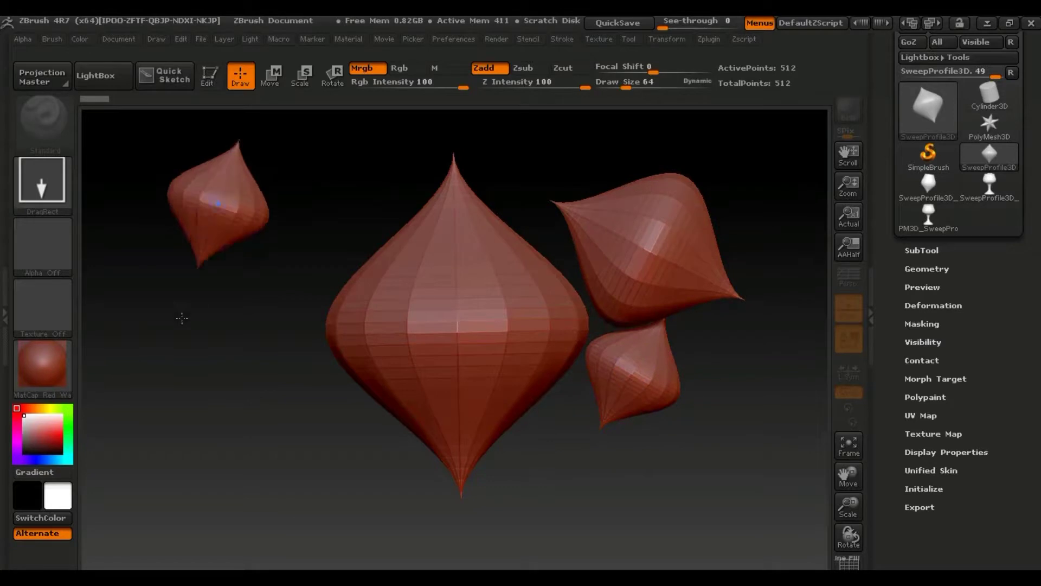
key("ctrl+z")
key("ctrl+z")
key("ctrl+z")
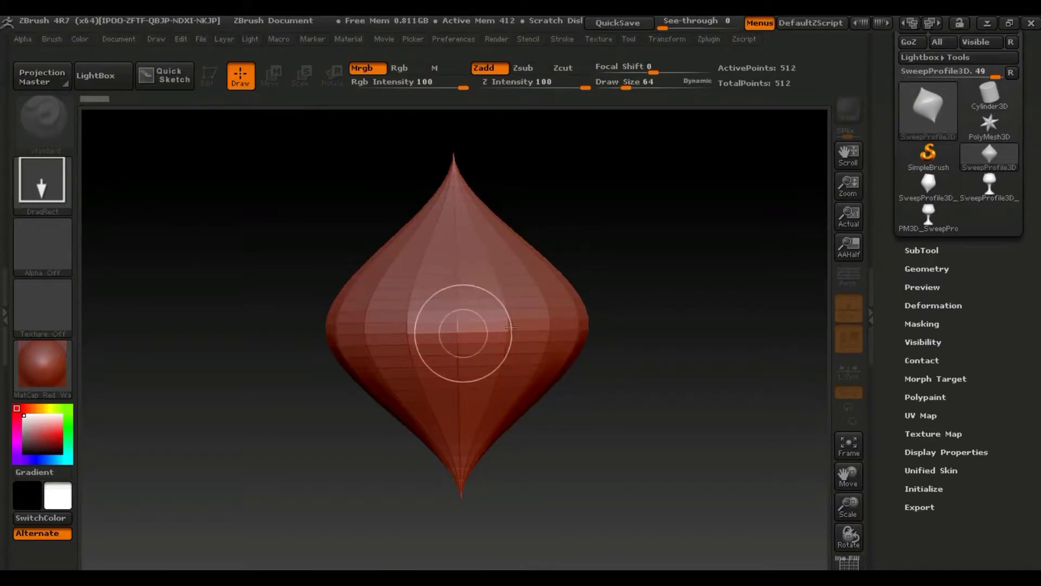
key("ctrl+n")
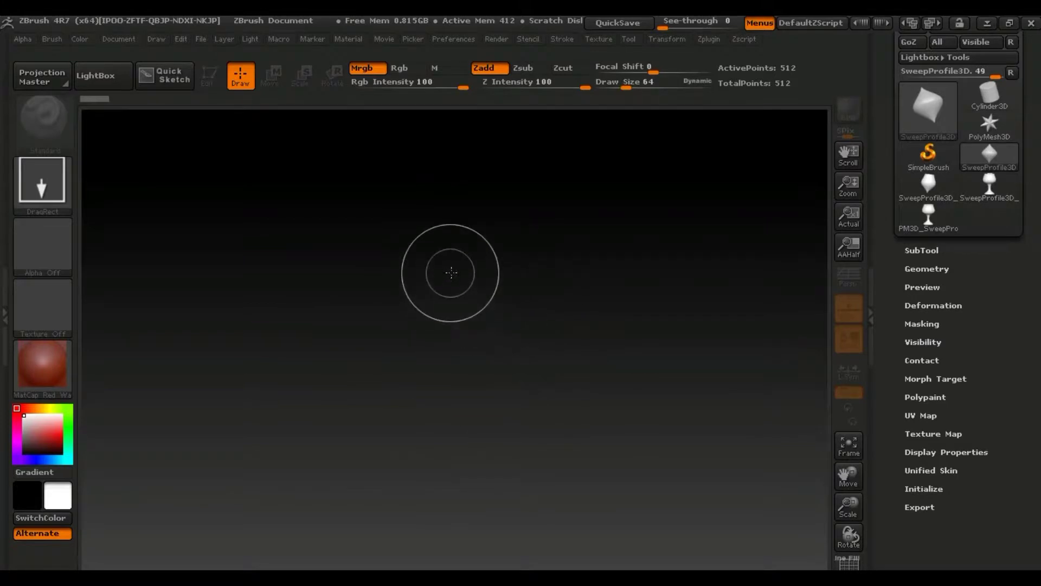
Clear the canvas, reselect SweepProfile3D and drag out one 512-point diamond in the centre
left_click_drag(443, 315, 448, 507)
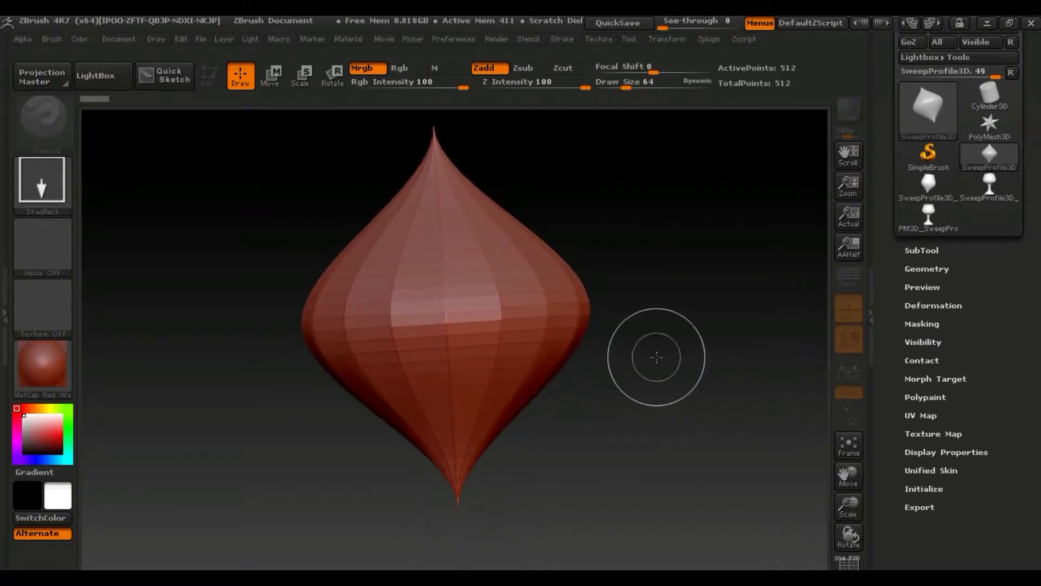
key("ctrl+n")
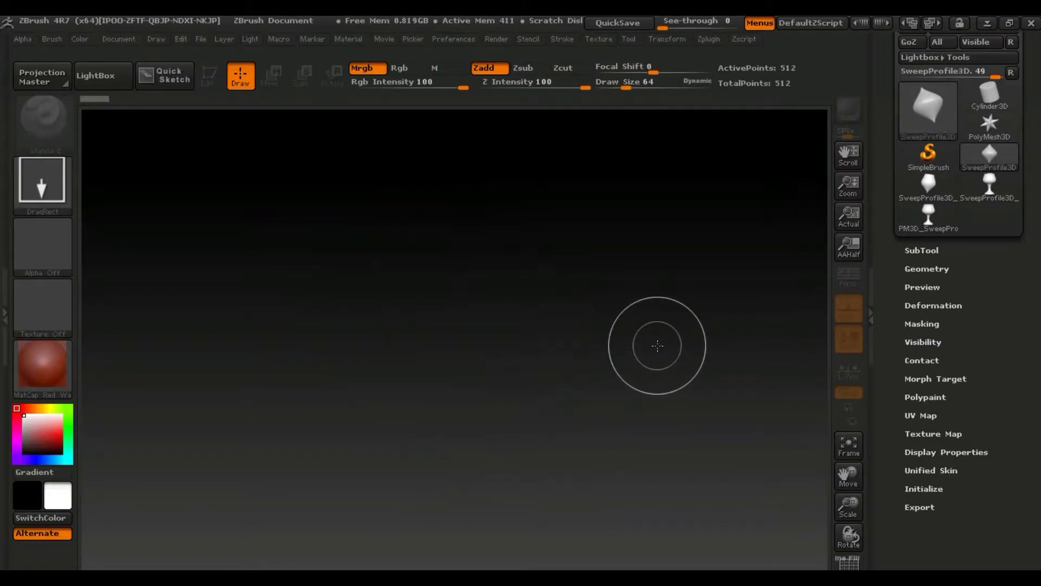
left_click(927, 154)
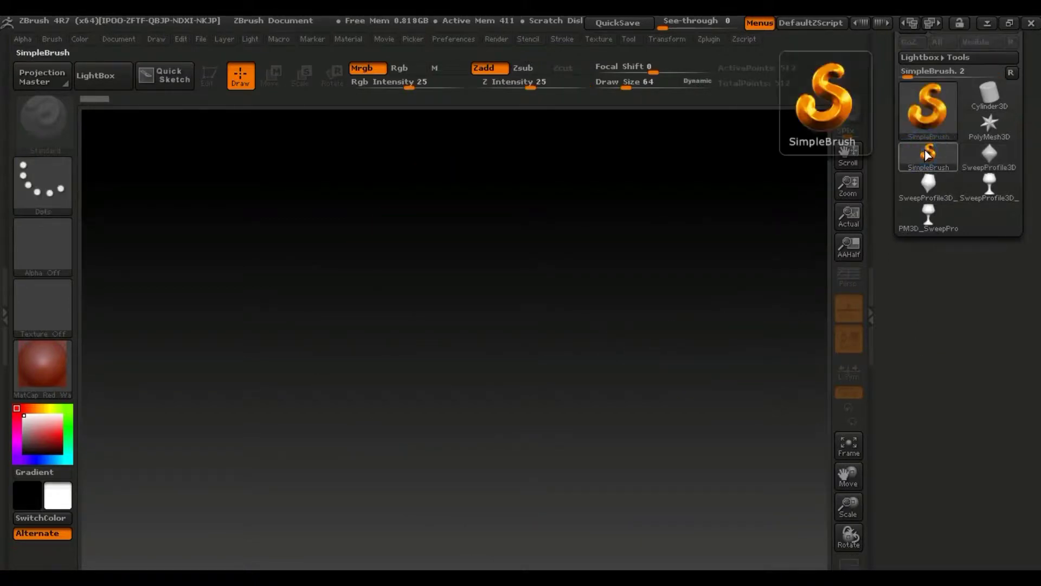
left_click(928, 111)
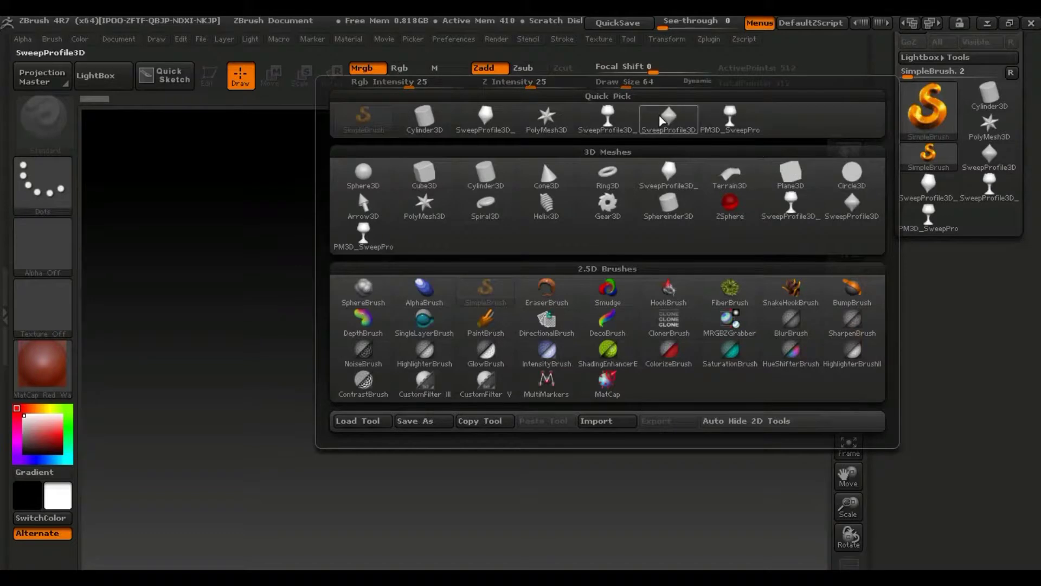
left_click(669, 116)
left_click_drag(444, 309, 453, 529)
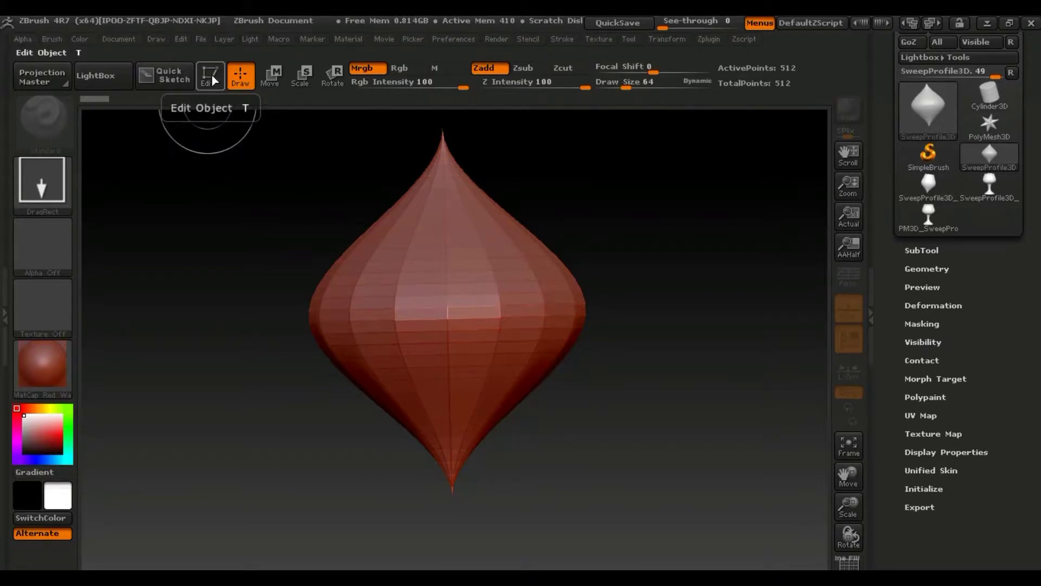
Enter Edit mode, orbit the diamond, and show Tool > Initialize with sizes 100, HDivide 16, VDivide 32
left_click(213, 81)
mouse_move(648, 214)
left_mouse_down()
mouse_move(695, 283)
mouse_move(718, 242)
mouse_move(646, 233)
mouse_move(621, 204)
mouse_move(632, 279)
mouse_move(646, 230)
left_mouse_up()
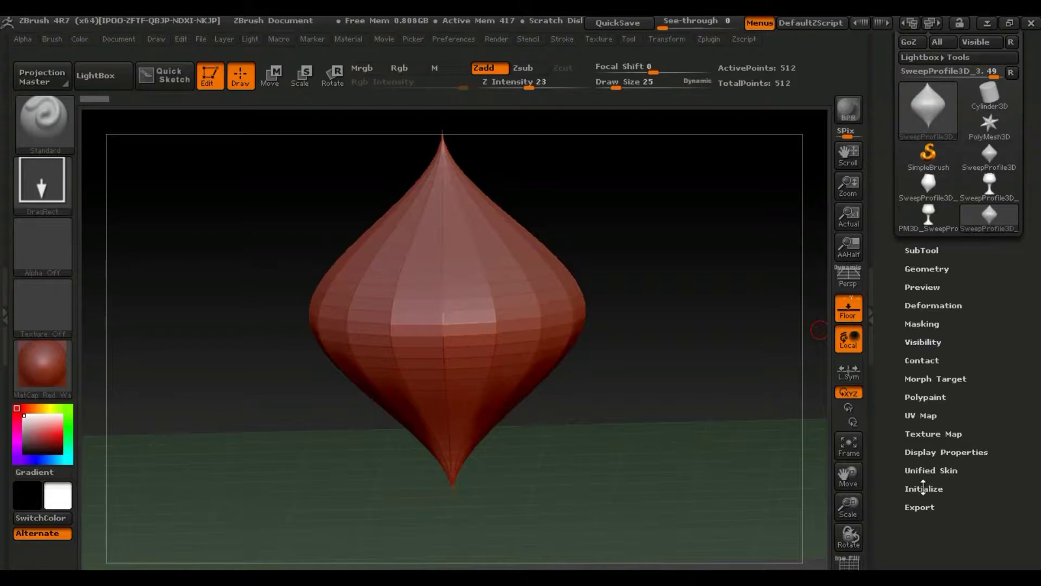
left_click(923, 488)
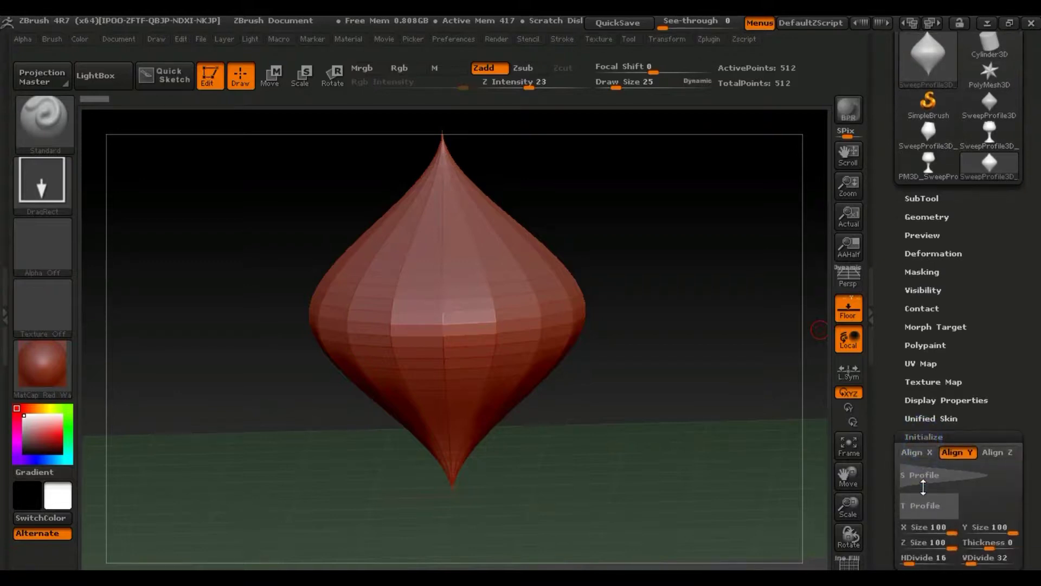
left_click_drag(885, 408, 878, 300)
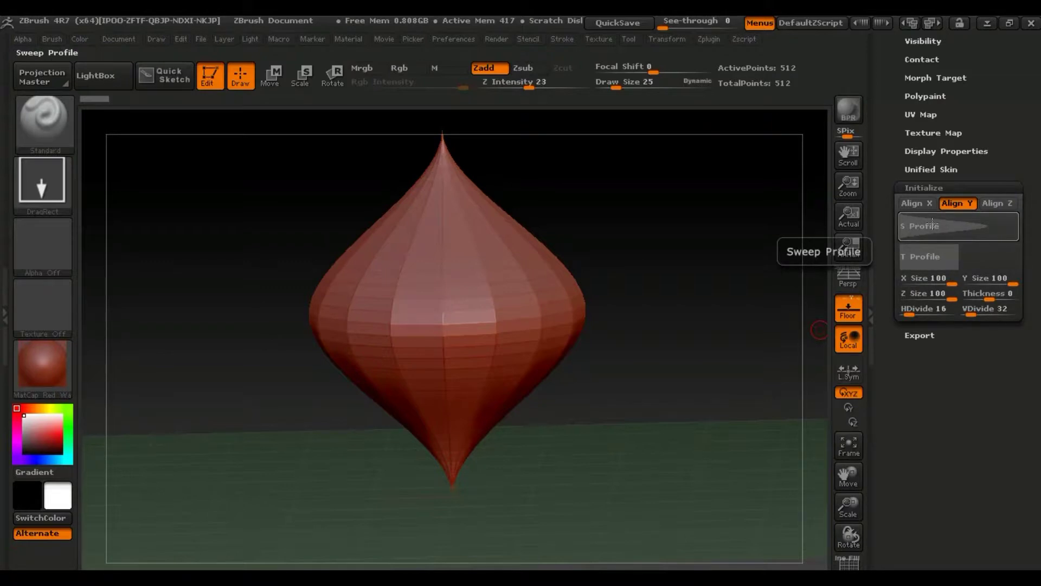
Reshape the S Profile curve so the diamond becomes an hourglass with flared top and base
left_click(932, 222)
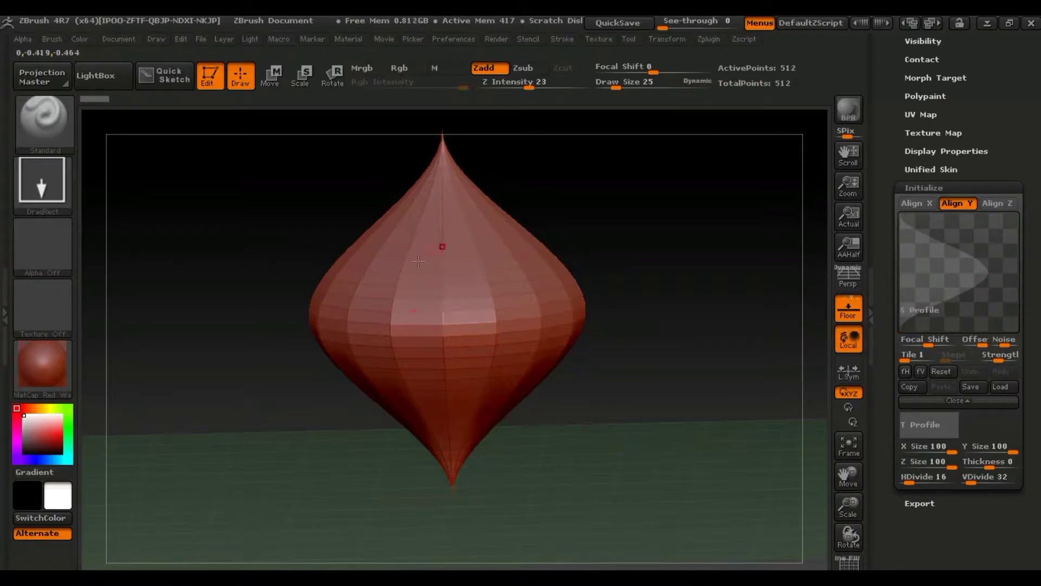
mouse_move(958, 226)
mouse_move(987, 272)
left_mouse_down()
mouse_move(933, 274)
mouse_move(945, 274)
left_mouse_up()
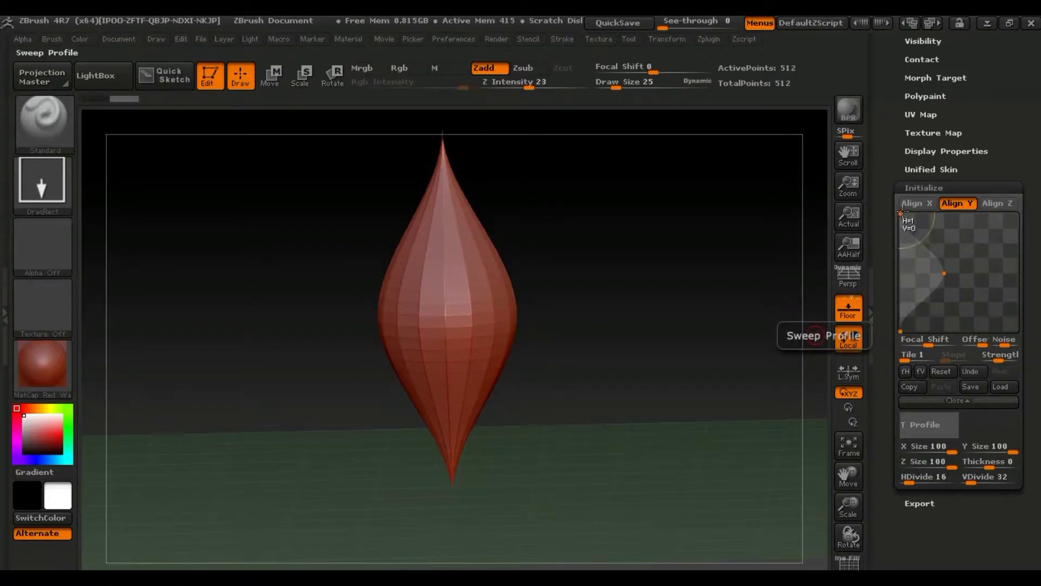
left_click_drag(901, 213, 956, 217)
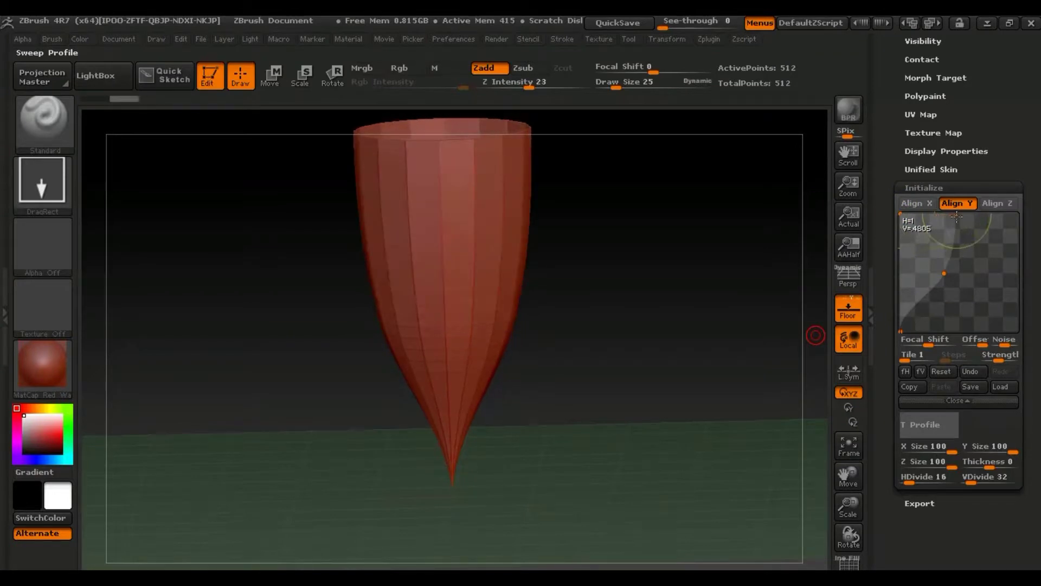
mouse_move(944, 274)
left_mouse_down()
mouse_move(922, 248)
mouse_move(903, 332)
left_mouse_up()
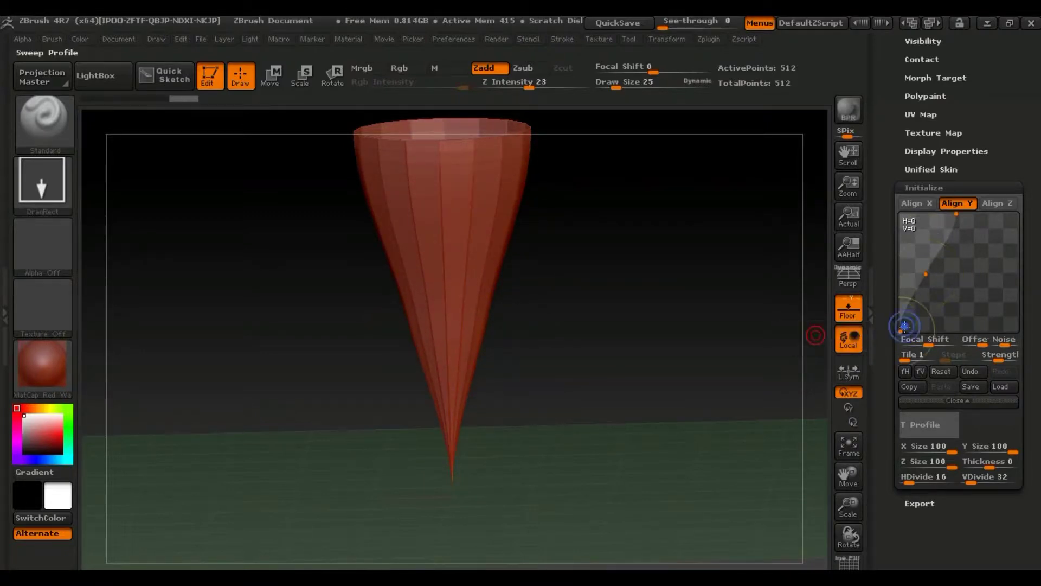
left_click_drag(904, 326, 947, 306)
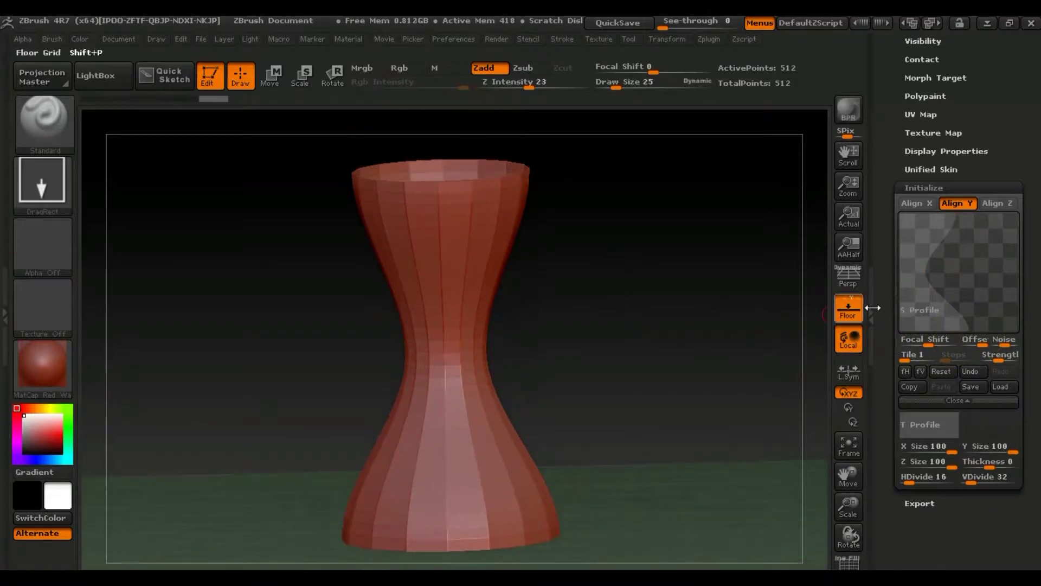
Narrow the base, add a curve point to bulge the top into a bowl, and slim the stem
left_click_drag(946, 322, 926, 323)
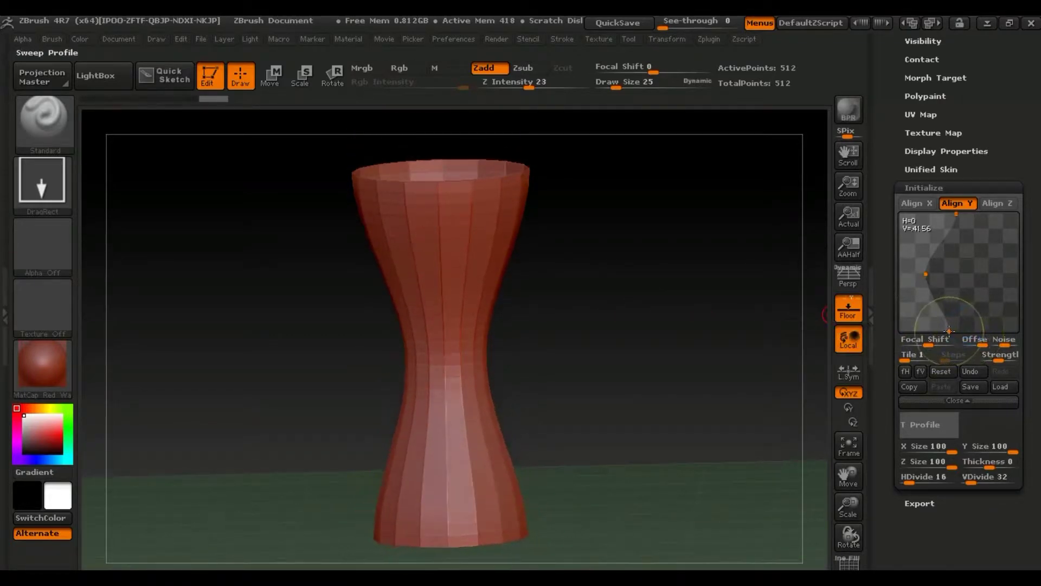
mouse_move(558, 256)
left_mouse_down()
mouse_move(556, 233)
mouse_move(590, 232)
left_mouse_up()
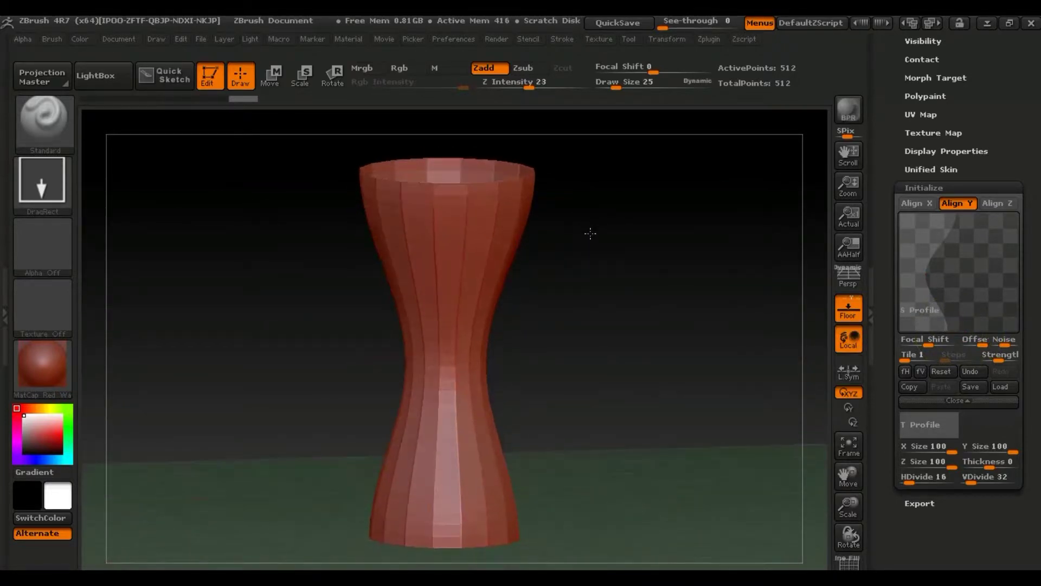
left_click_drag(943, 261, 947, 264)
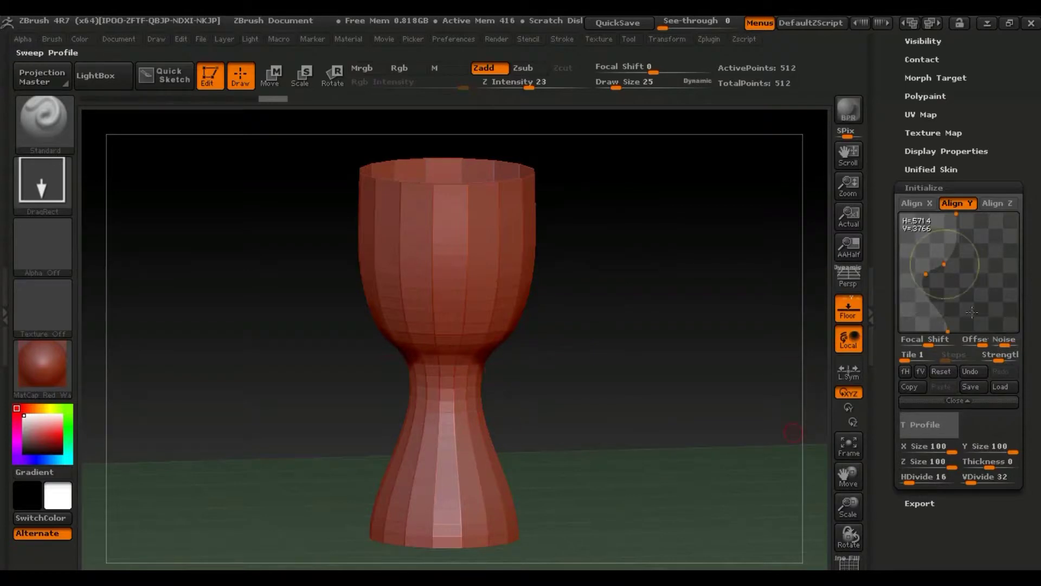
mouse_move(926, 274)
left_mouse_down()
mouse_move(916, 279)
mouse_move(923, 306)
left_mouse_up()
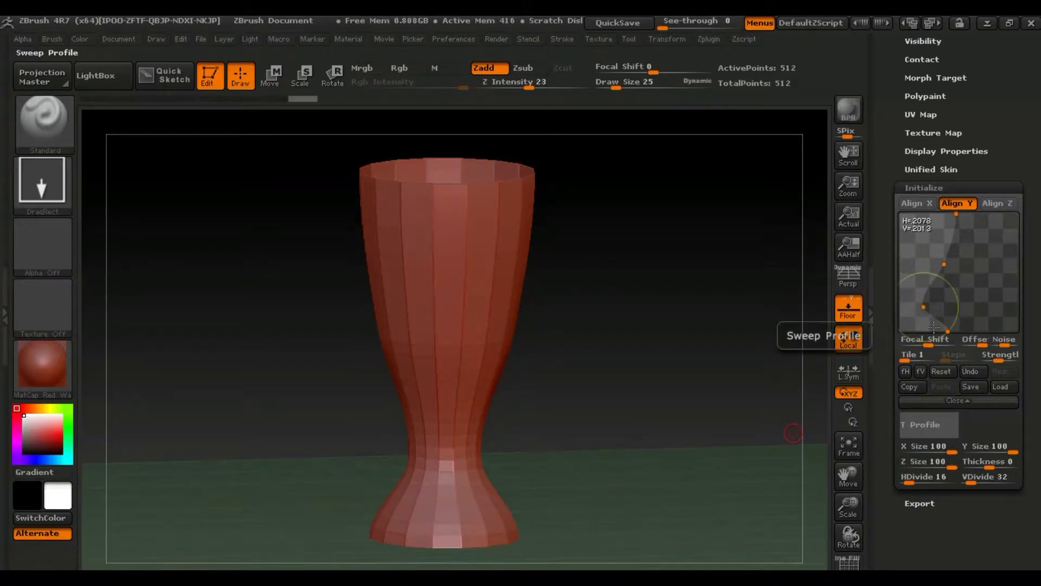
Add a point to flare the base wide, round the bowl and thin the stem further
left_click(932, 318)
left_click_drag(948, 332, 1000, 330)
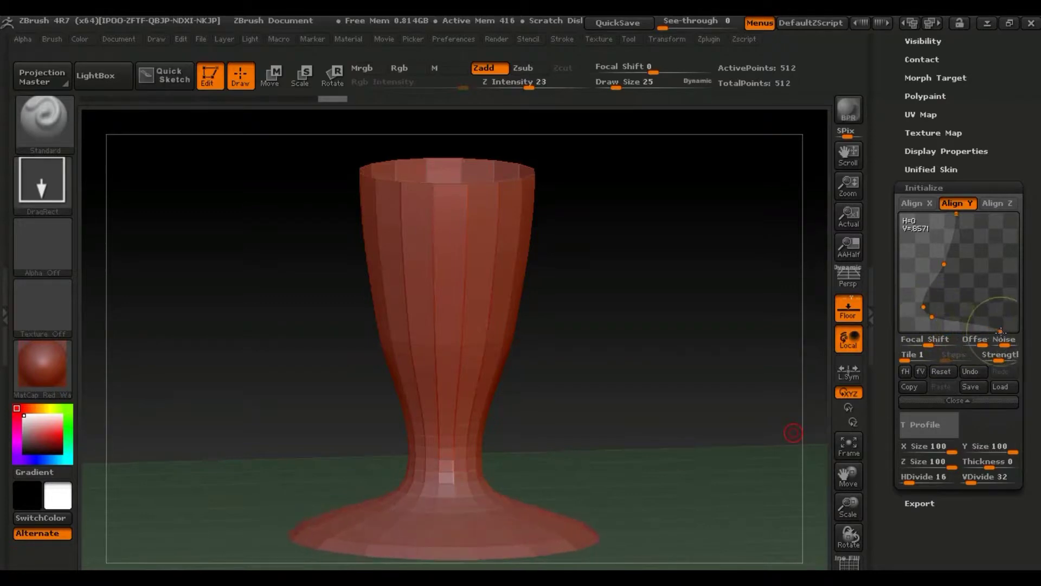
left_click_drag(924, 307, 918, 280)
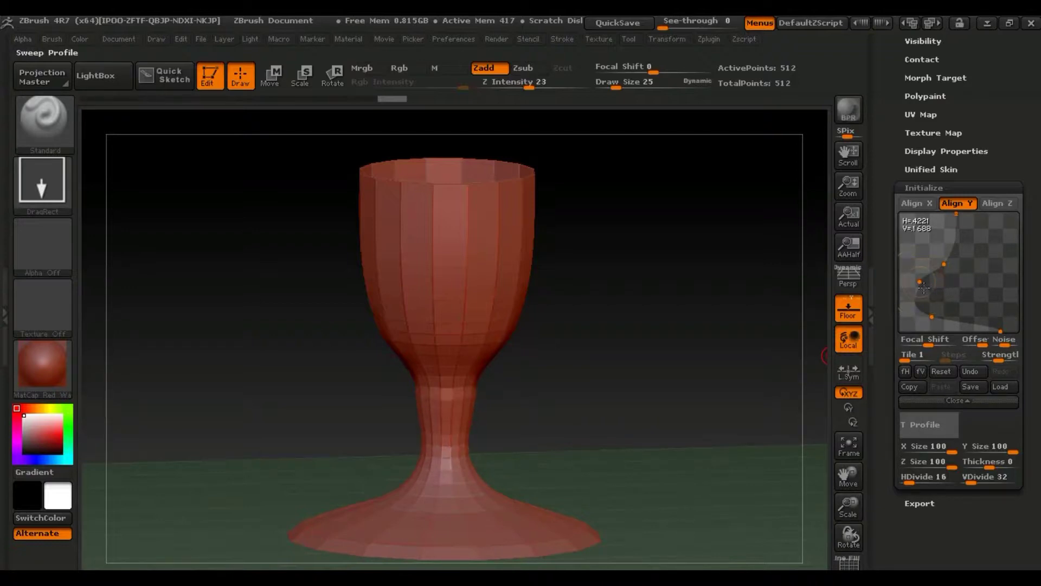
left_click_drag(918, 293, 940, 320)
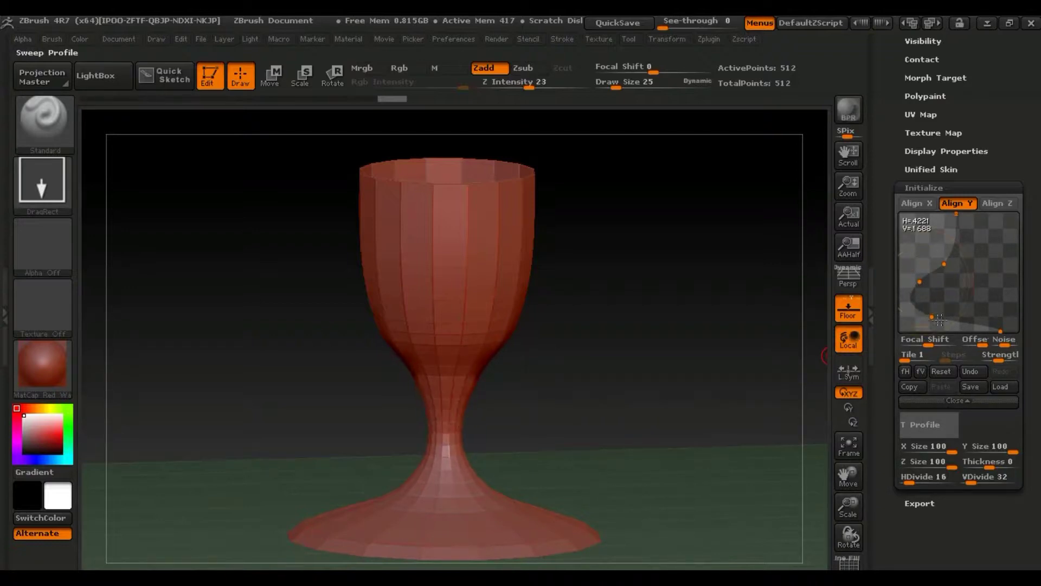
mouse_move(945, 264)
left_mouse_down()
mouse_move(987, 215)
mouse_move(1019, 226)
mouse_move(985, 215)
left_mouse_up()
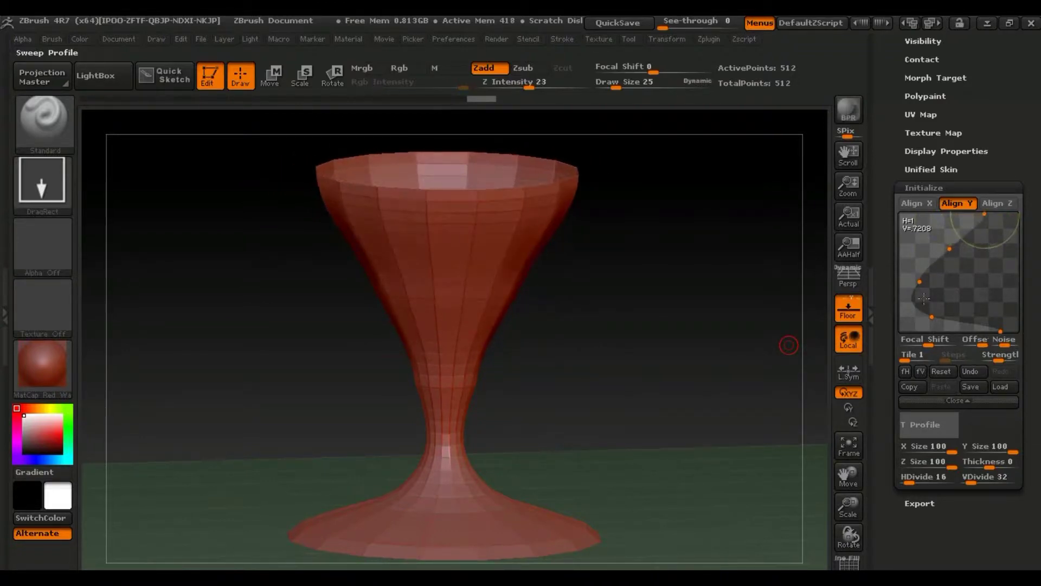
Pinch the neck and stem and make the bowl rounder and less flared
left_click_drag(920, 282, 926, 276)
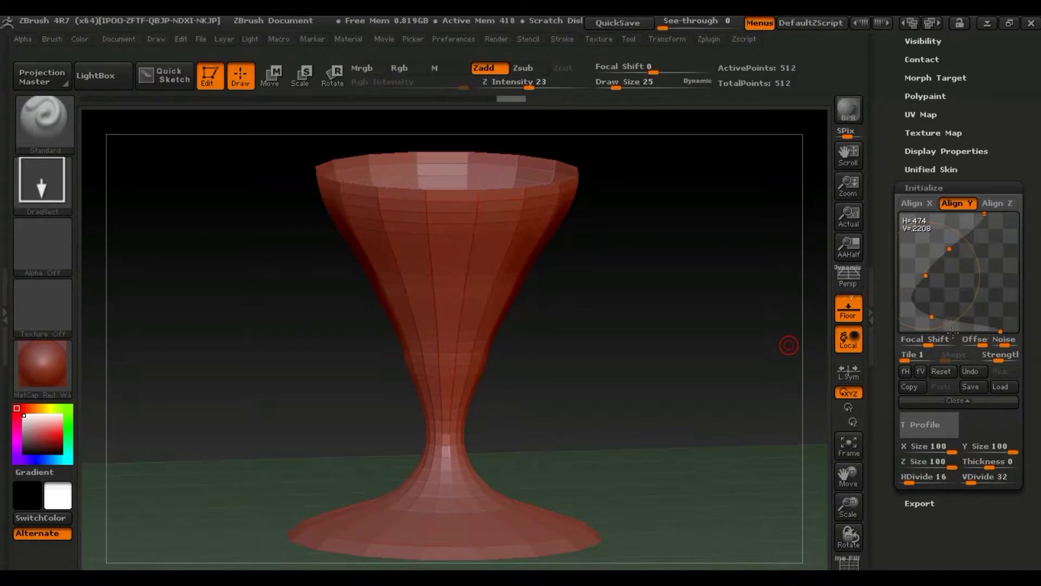
left_click_drag(949, 249, 985, 247)
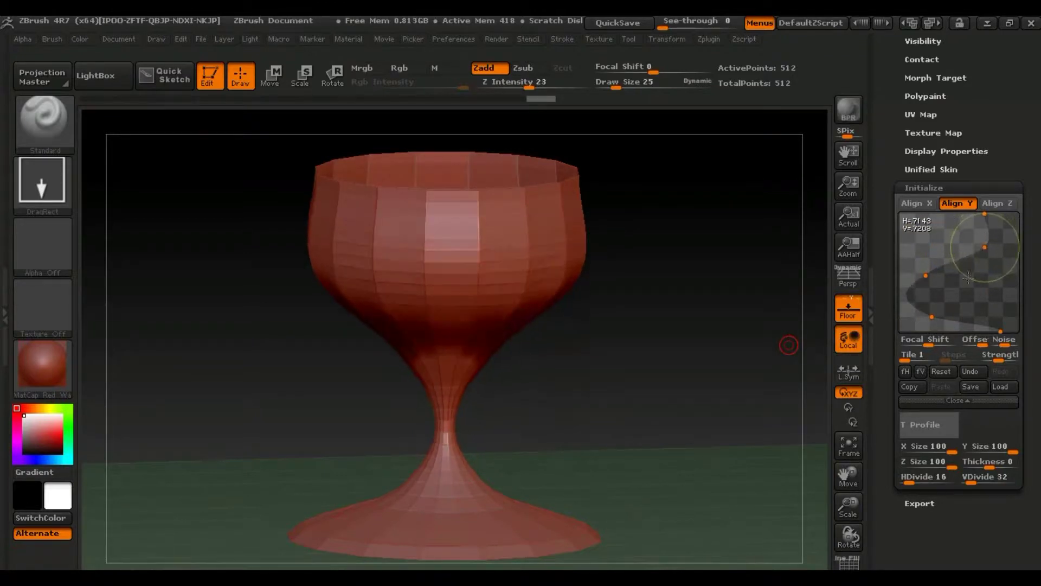
mouse_move(928, 279)
left_mouse_down()
mouse_move(910, 278)
mouse_move(940, 263)
mouse_move(932, 278)
left_mouse_up()
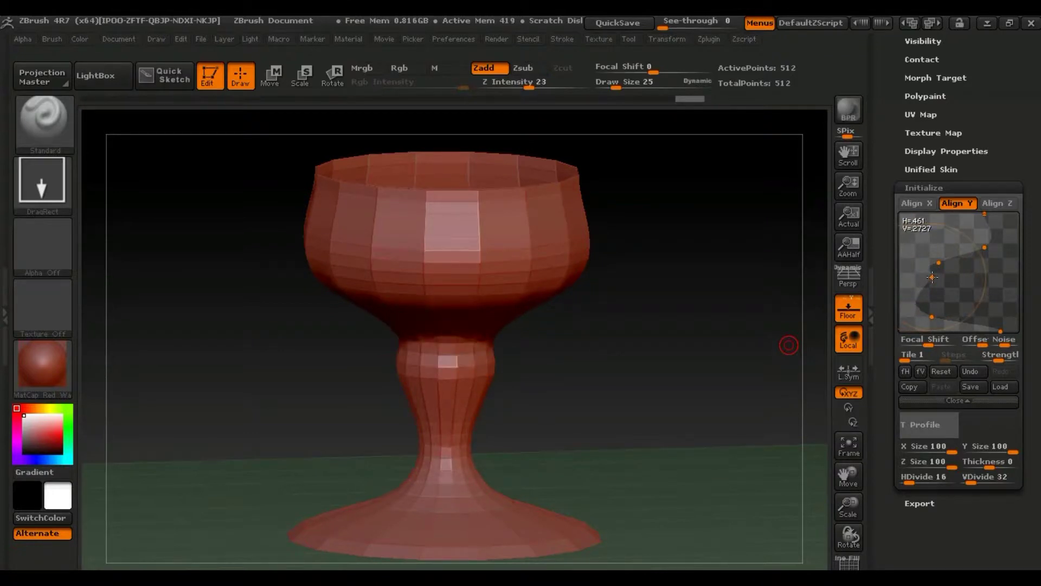
left_click_drag(985, 248, 930, 264)
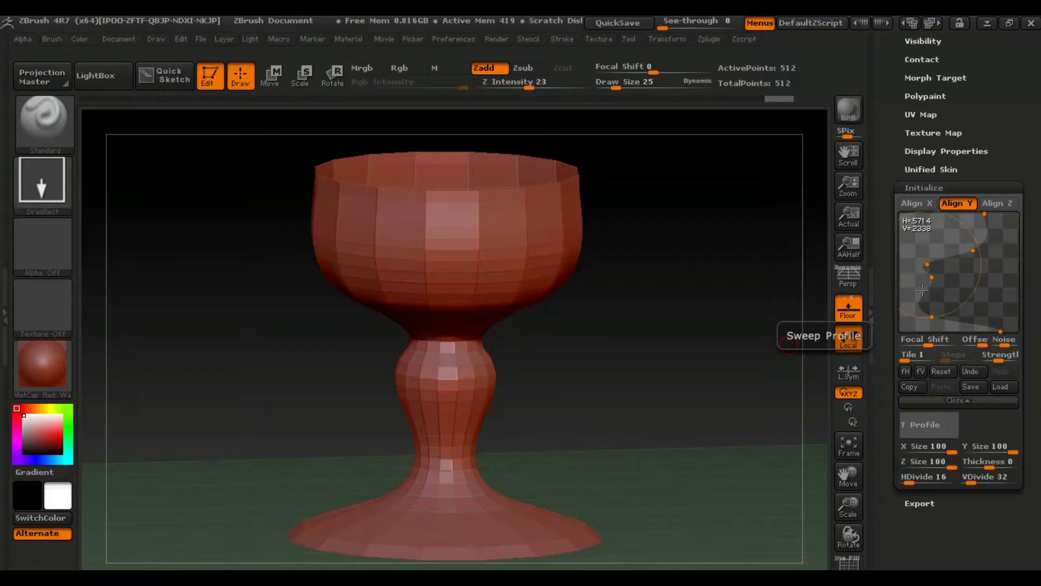
left_click_drag(922, 290, 921, 286)
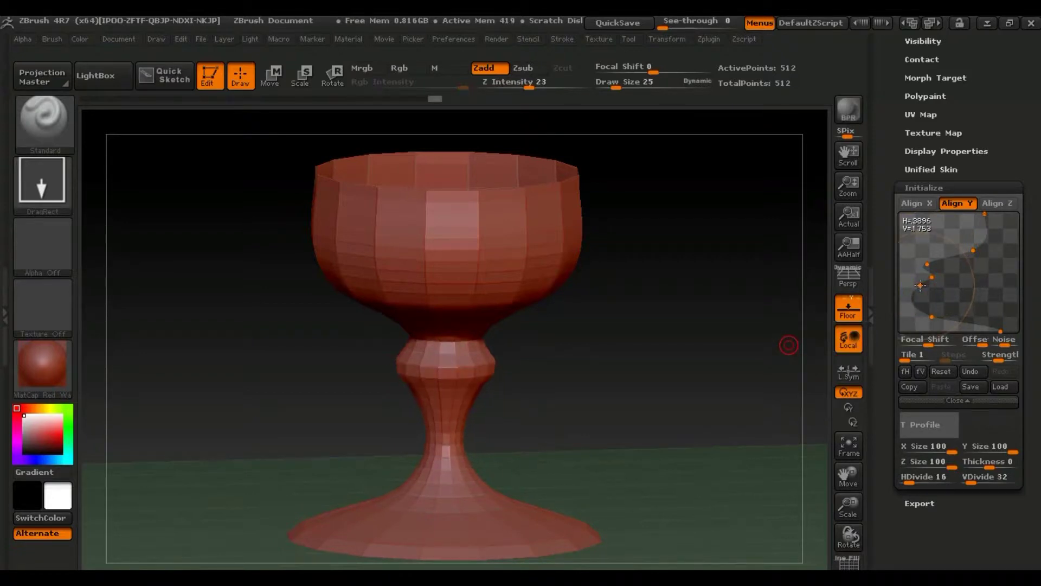
Fine-tune the stem waist, broaden the bowl and widen the rim, then view the whole goblet
left_click_drag(920, 284, 921, 284)
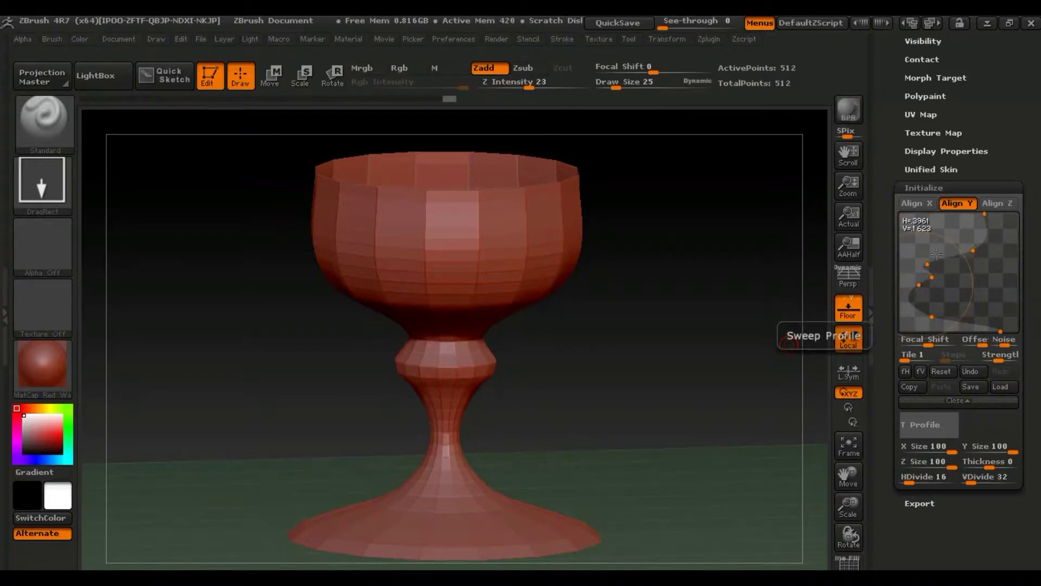
left_click_drag(969, 248, 972, 259)
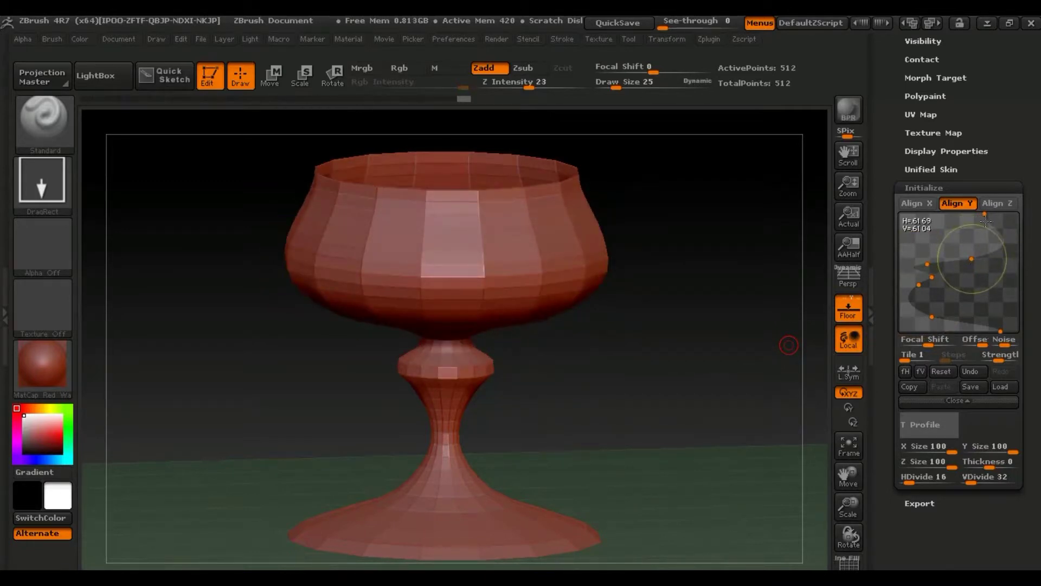
mouse_move(985, 215)
left_mouse_down()
mouse_move(999, 213)
mouse_move(989, 214)
left_mouse_up()
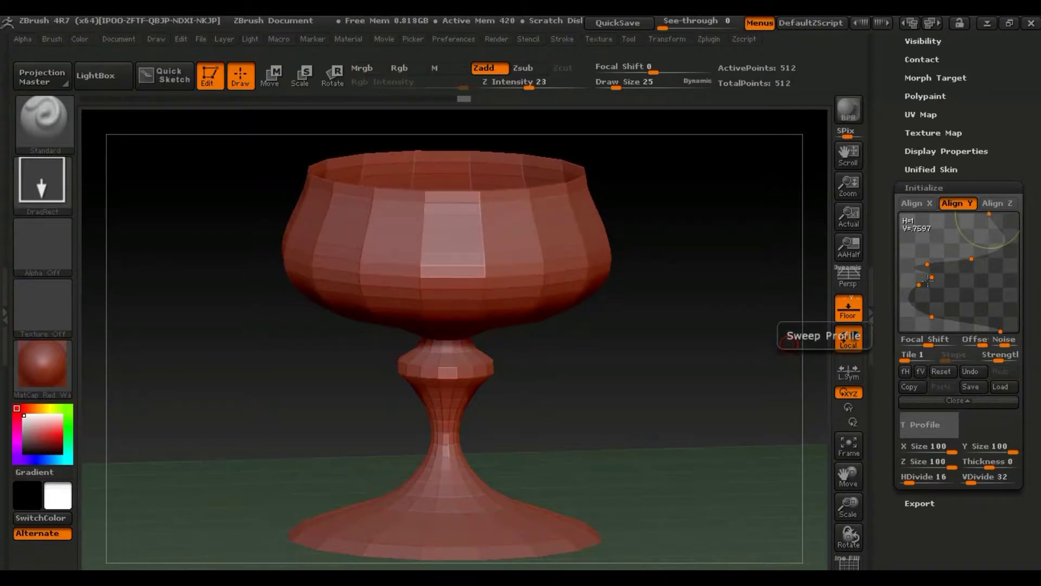
mouse_move(919, 289)
left_mouse_down()
mouse_move(938, 278)
mouse_move(934, 267)
left_mouse_up()
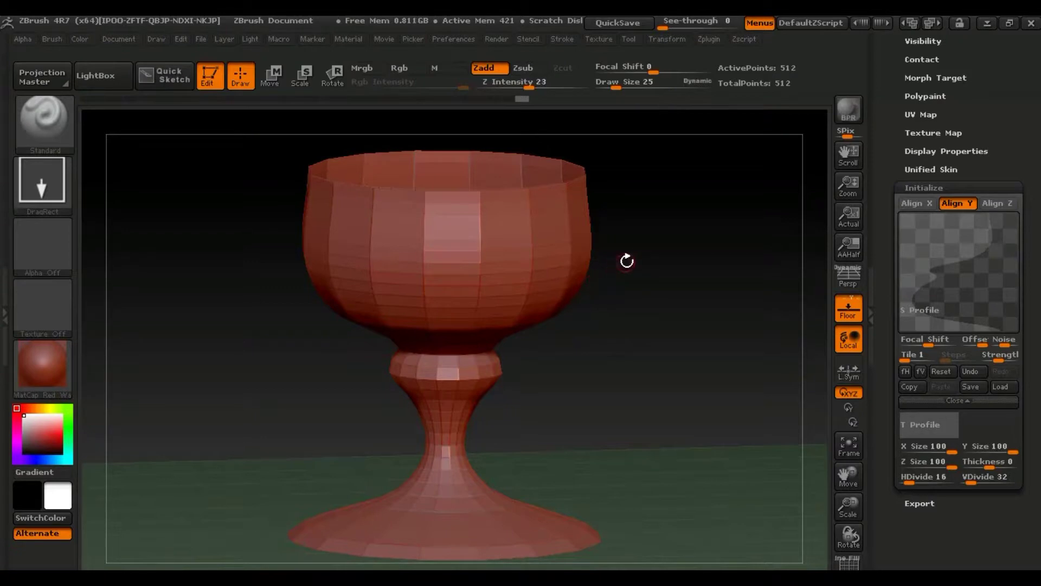
mouse_move(622, 260)
left_mouse_down()
mouse_move(676, 146)
mouse_move(616, 290)
left_mouse_up()
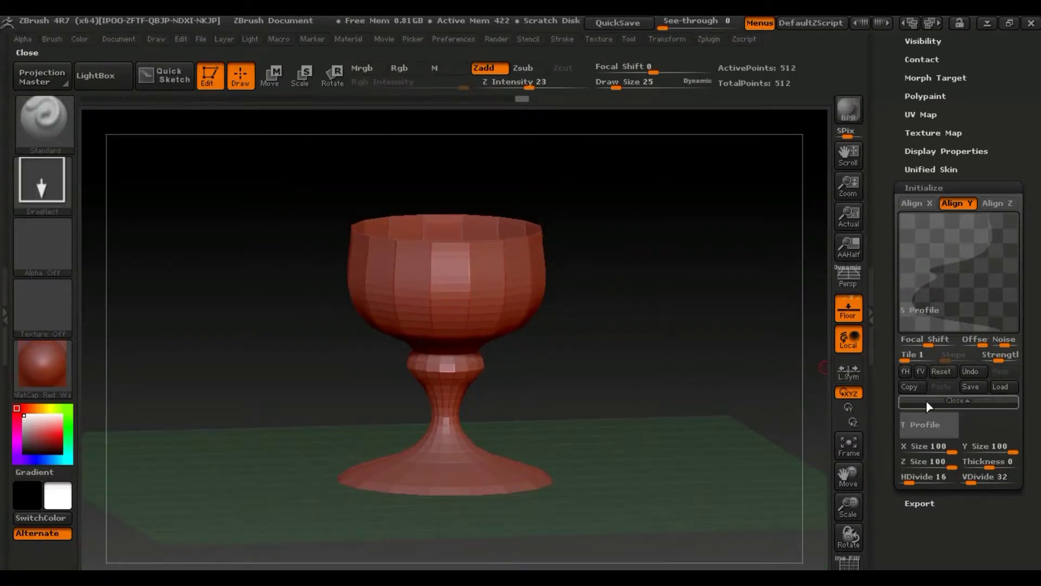
Drag Sweep Profile points to widen the bowl and sharpen the stem knob, then orbit to inspect
mouse_move(958, 262)
left_click_drag(972, 260, 994, 252)
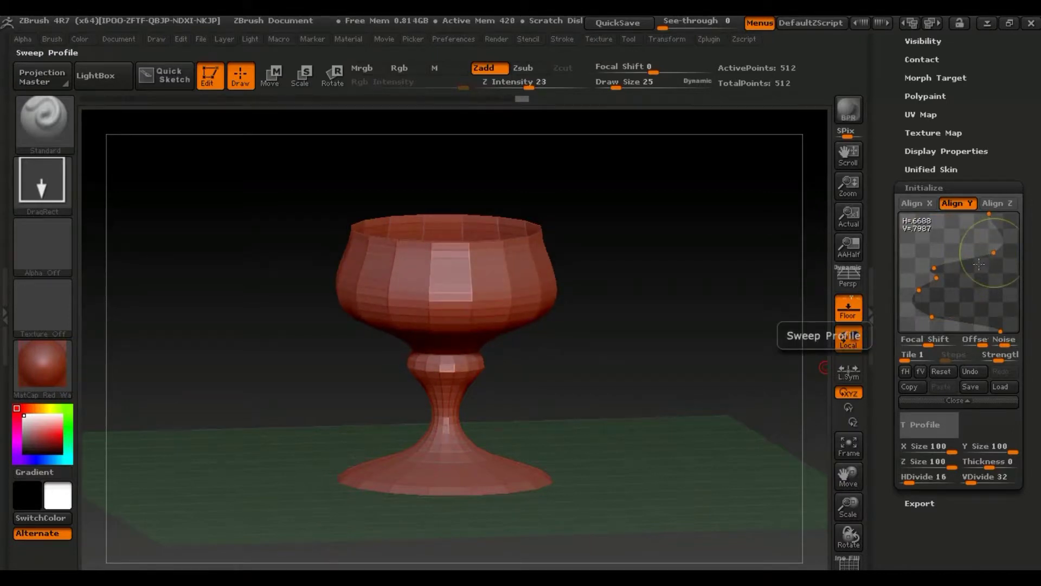
left_click_drag(937, 279, 922, 266)
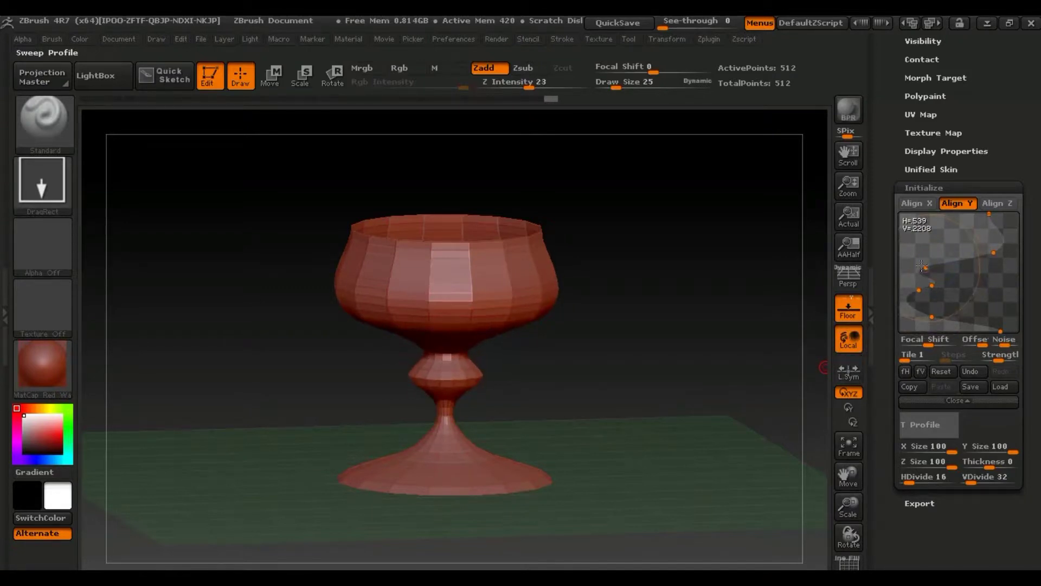
mouse_move(772, 275)
left_mouse_down()
mouse_move(739, 252)
mouse_move(779, 244)
left_mouse_up()
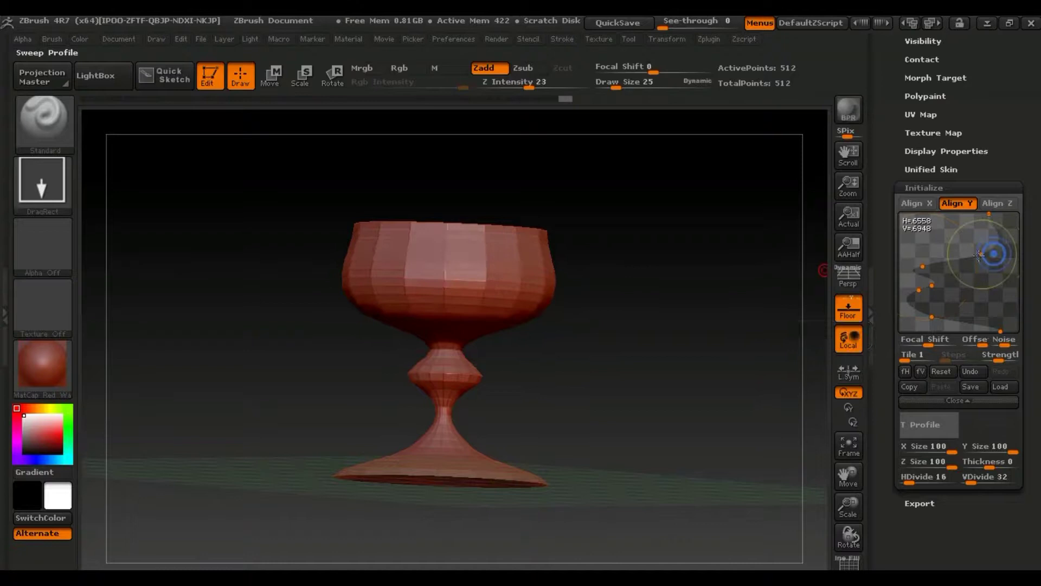
left_click_drag(994, 253, 967, 260)
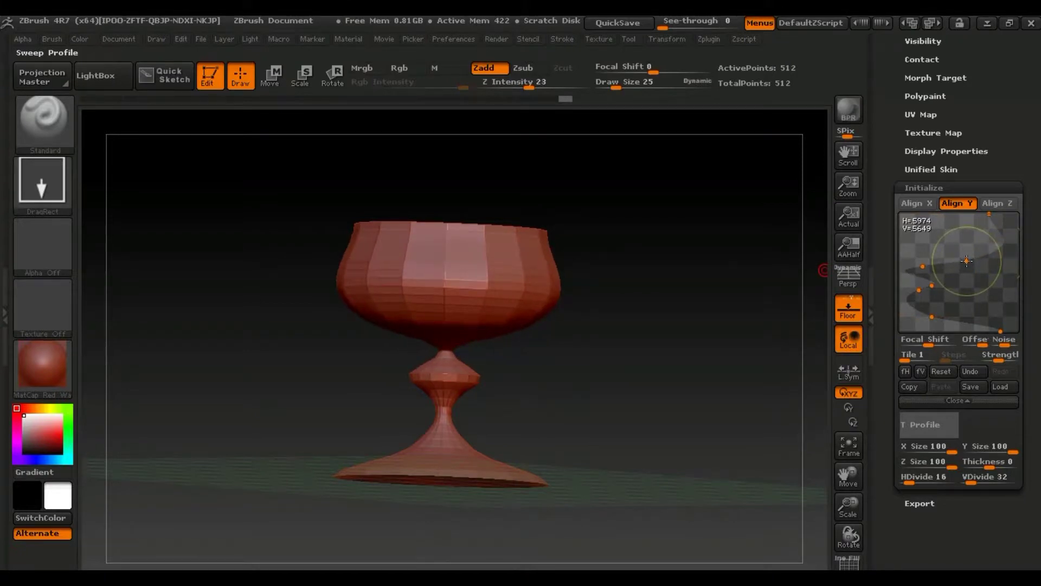
left_click_drag(651, 274, 641, 277)
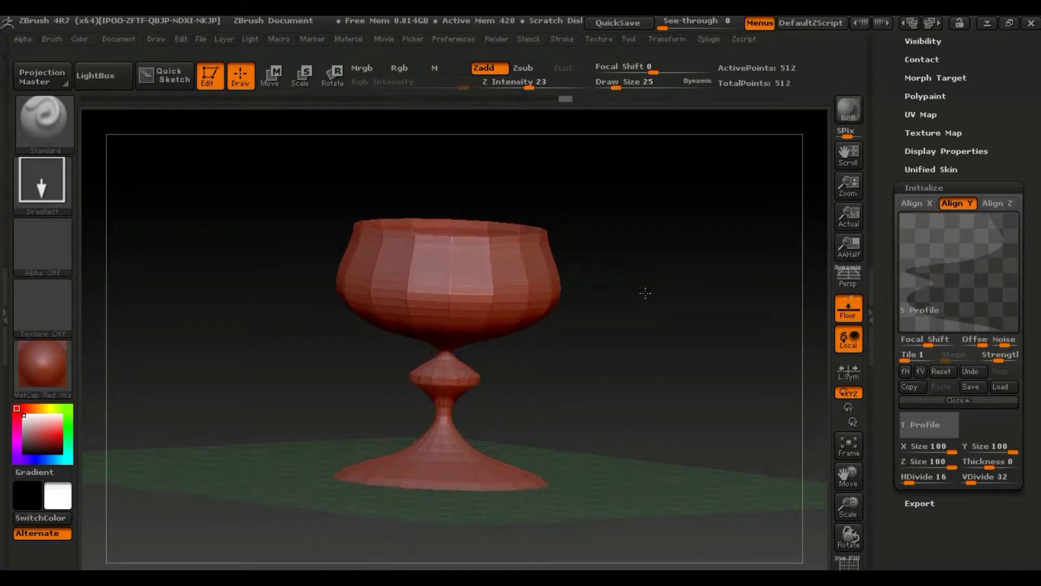
mouse_move(567, 237)
left_mouse_down()
mouse_move(575, 290)
mouse_move(604, 295)
mouse_move(635, 263)
mouse_move(645, 276)
mouse_move(619, 300)
mouse_move(609, 265)
mouse_move(627, 225)
mouse_move(609, 212)
mouse_move(614, 255)
mouse_move(681, 226)
mouse_move(695, 198)
left_mouse_up()
mouse_move(695, 239)
left_mouse_down()
mouse_move(692, 260)
mouse_move(698, 226)
mouse_move(680, 213)
left_mouse_up()
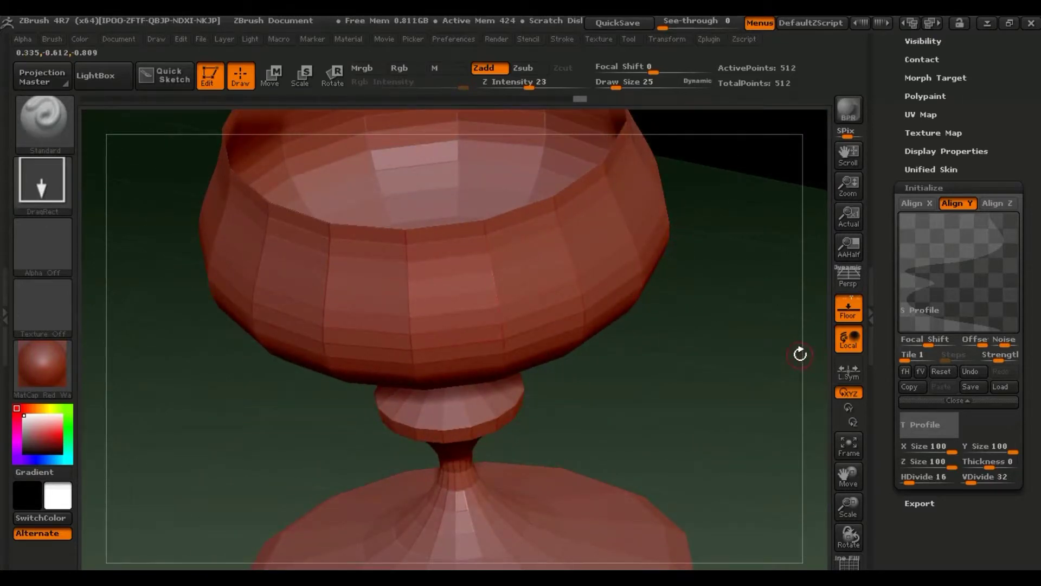
Set the sweep Thickness from 0 to 12 and frame the goblet to check its inner wall
left_click(988, 476)
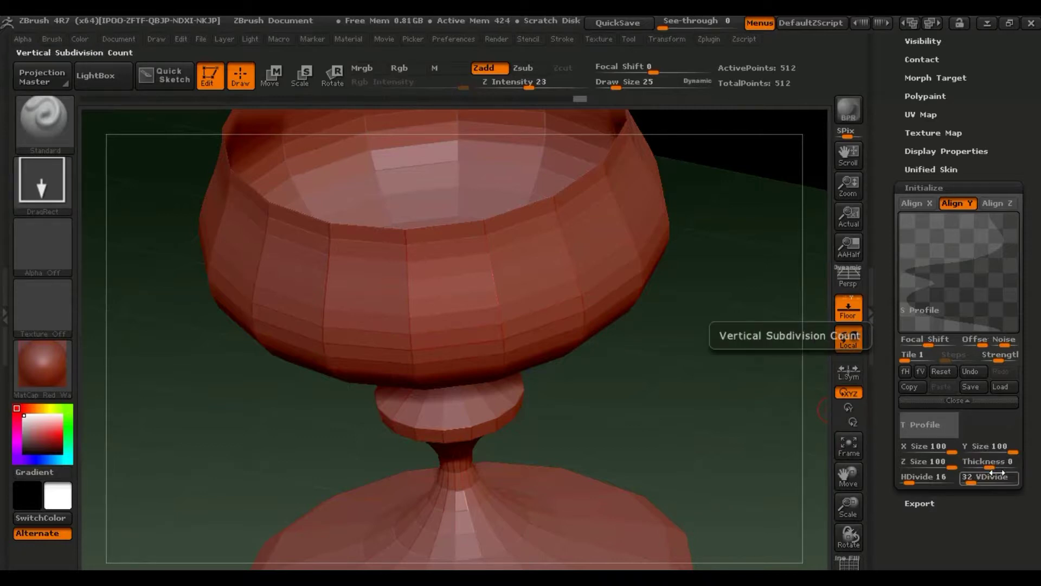
left_click(849, 339)
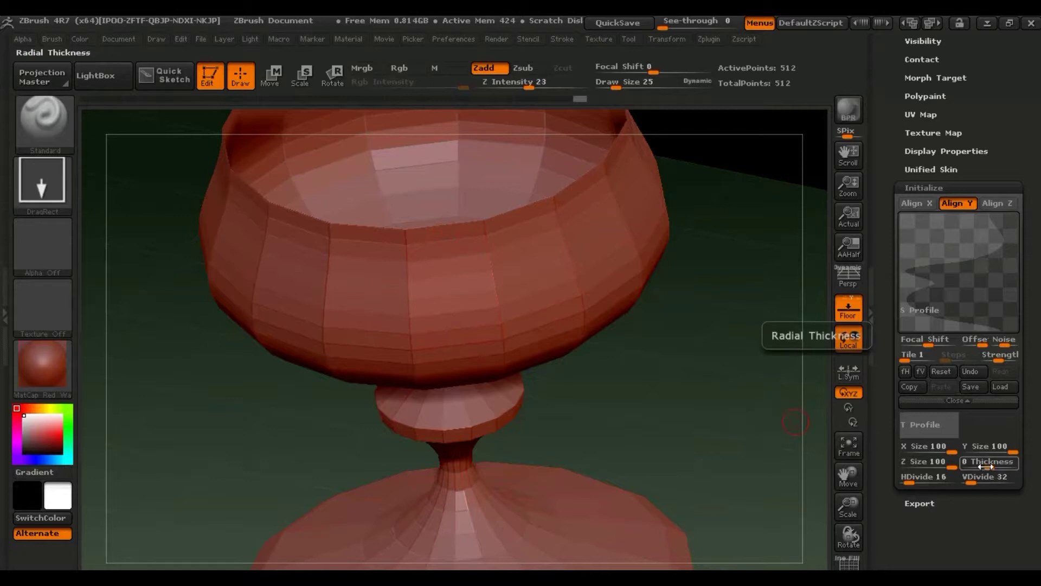
left_click_drag(990, 466, 995, 467)
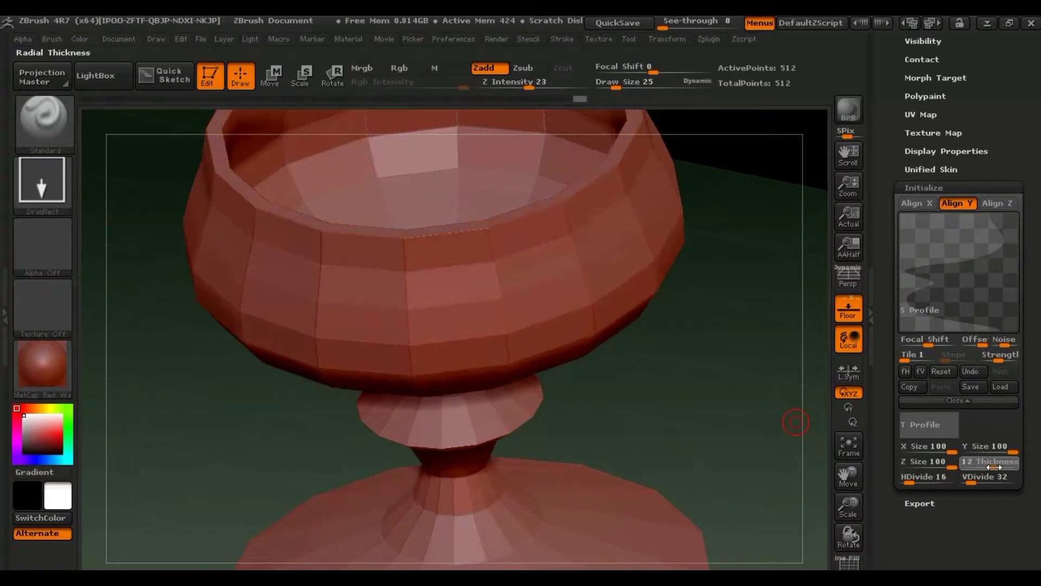
mouse_move(736, 302)
left_mouse_down()
mouse_move(726, 298)
mouse_move(724, 233)
left_mouse_up()
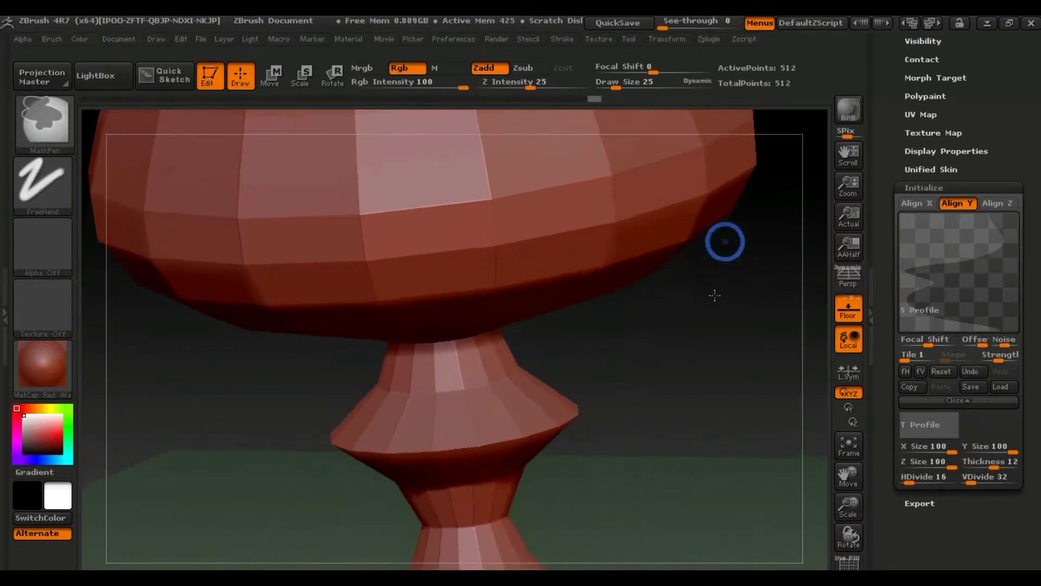
key("f")
mouse_move(581, 365)
left_mouse_down()
mouse_move(599, 430)
mouse_move(615, 425)
mouse_move(624, 399)
left_mouse_up()
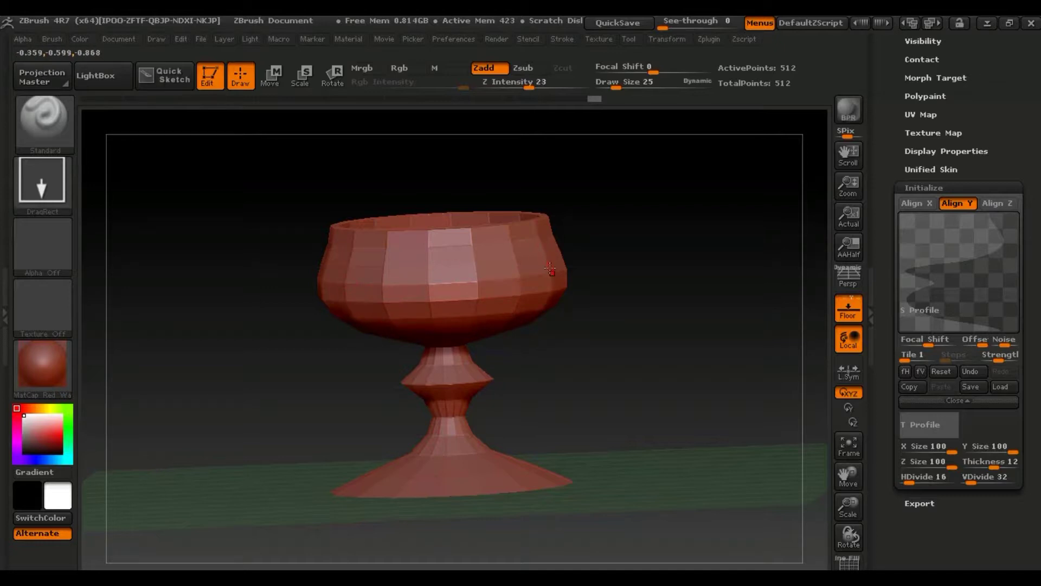
mouse_move(958, 268)
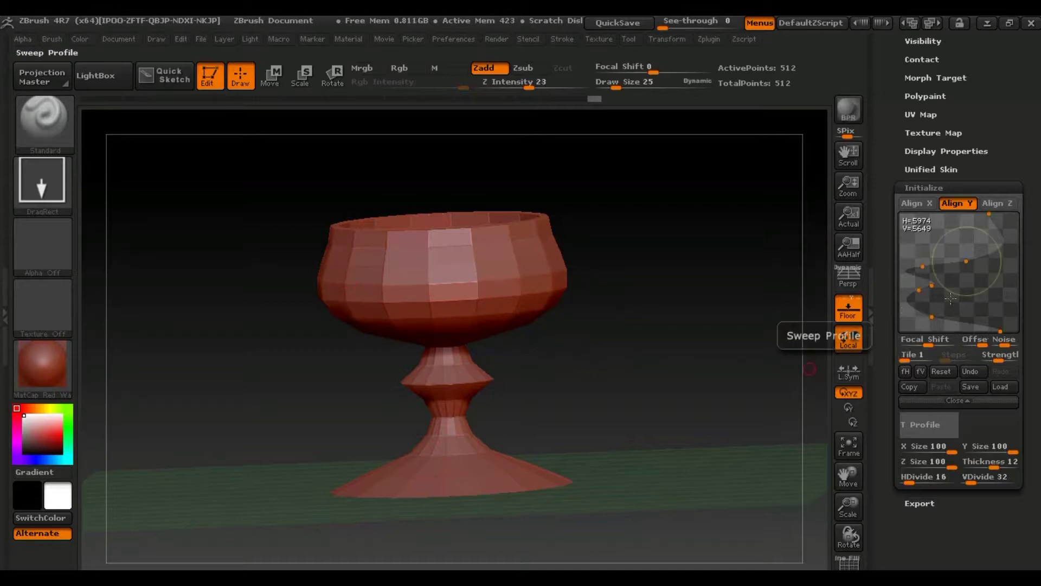
Reshape the profile into a slim stem with one rounded knob, and raise VDivide from 32 to 68
mouse_move(932, 286)
left_mouse_down()
mouse_move(887, 269)
mouse_move(901, 269)
left_mouse_up()
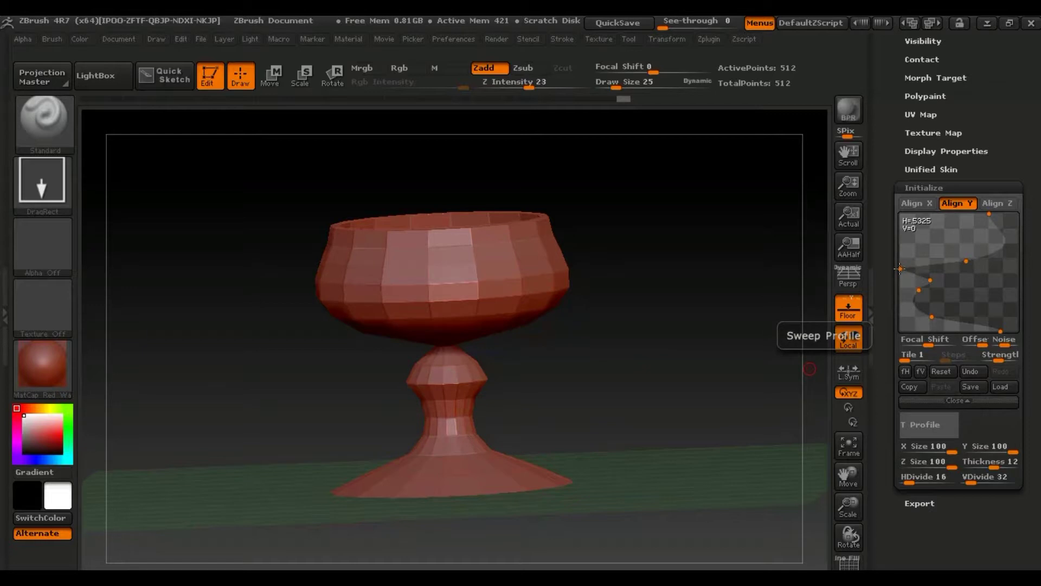
mouse_move(901, 268)
left_mouse_down()
mouse_move(916, 266)
mouse_move(926, 279)
left_mouse_up()
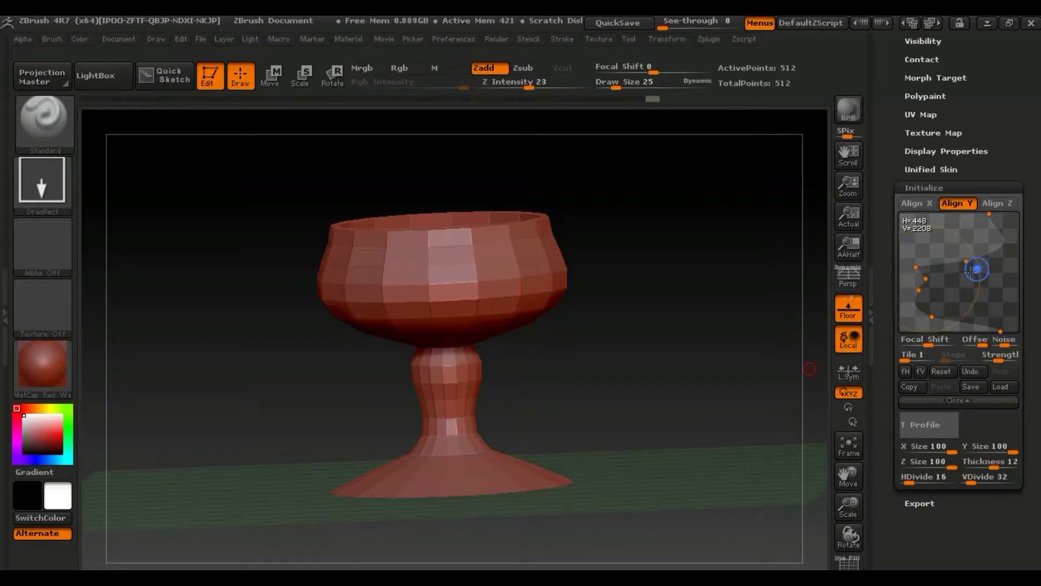
left_click_drag(906, 288, 911, 291)
mouse_move(611, 314)
left_mouse_down()
mouse_move(664, 308)
mouse_move(667, 327)
mouse_move(648, 344)
mouse_move(599, 333)
mouse_move(695, 323)
left_mouse_up()
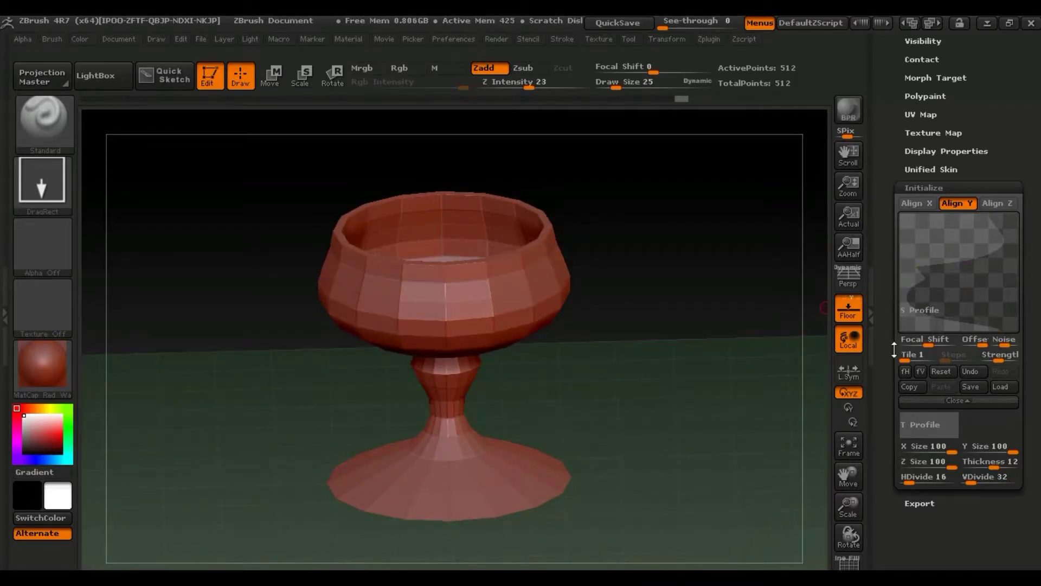
left_click_drag(658, 318, 665, 287)
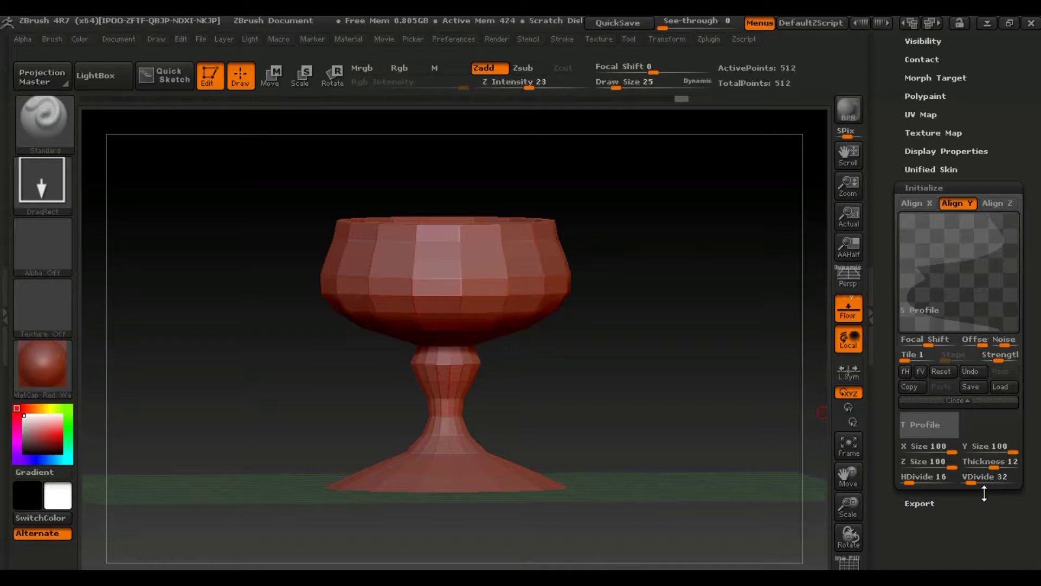
left_click_drag(971, 478, 975, 482)
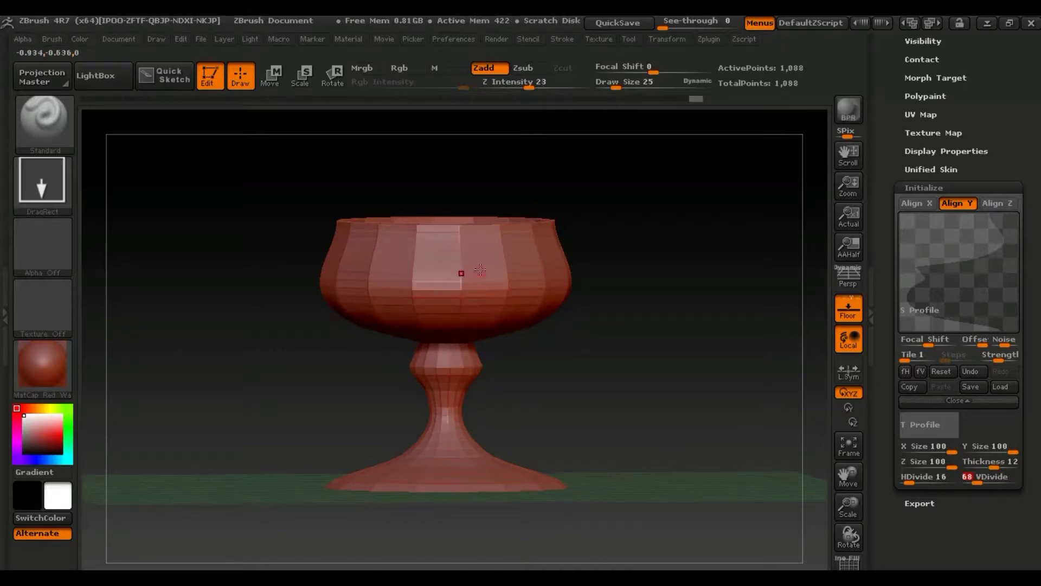
Raise HDivide to 68 for a 4,624-point goblet mesh
left_click_drag(480, 269, 469, 376, "ctrl")
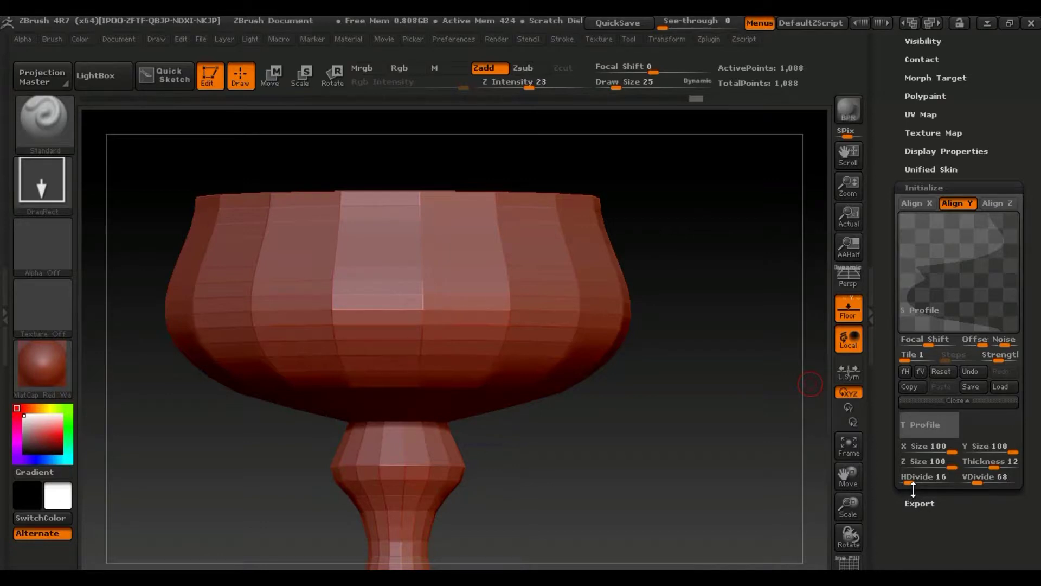
left_click_drag(913, 482, 930, 482)
left_click_drag(738, 298, 704, 302)
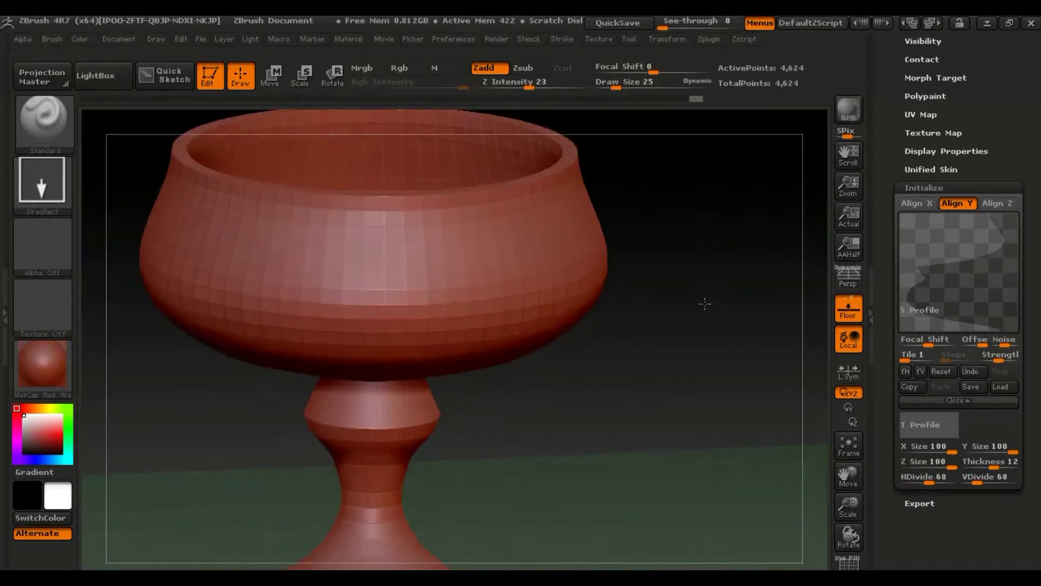
mouse_move(747, 275)
left_mouse_down("ctrl")
mouse_move(750, 340)
mouse_move(697, 302)
mouse_move(669, 360)
mouse_move(668, 330)
left_mouse_up("ctrl")
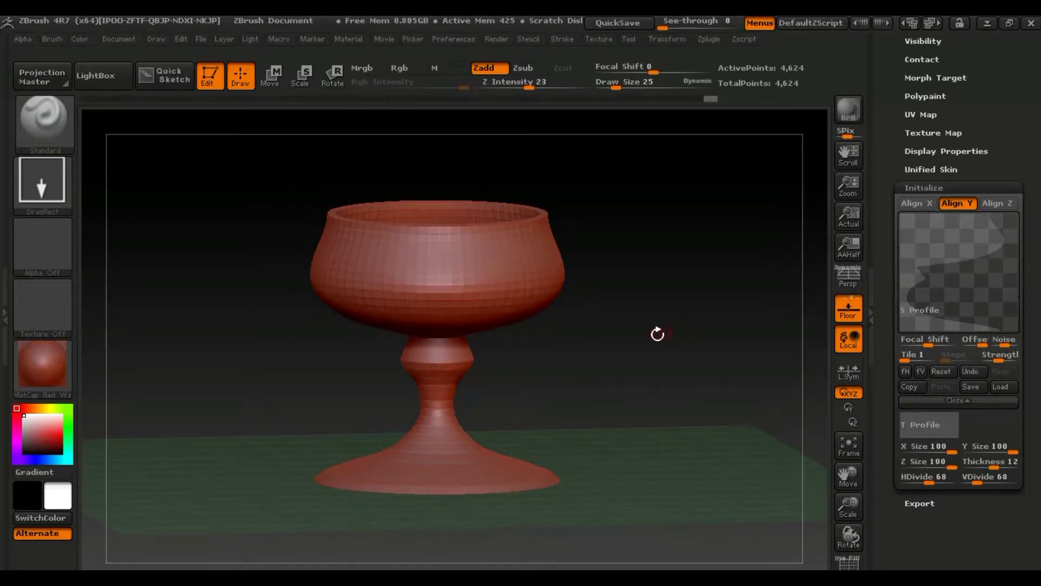
left_click_drag(666, 257, 664, 274)
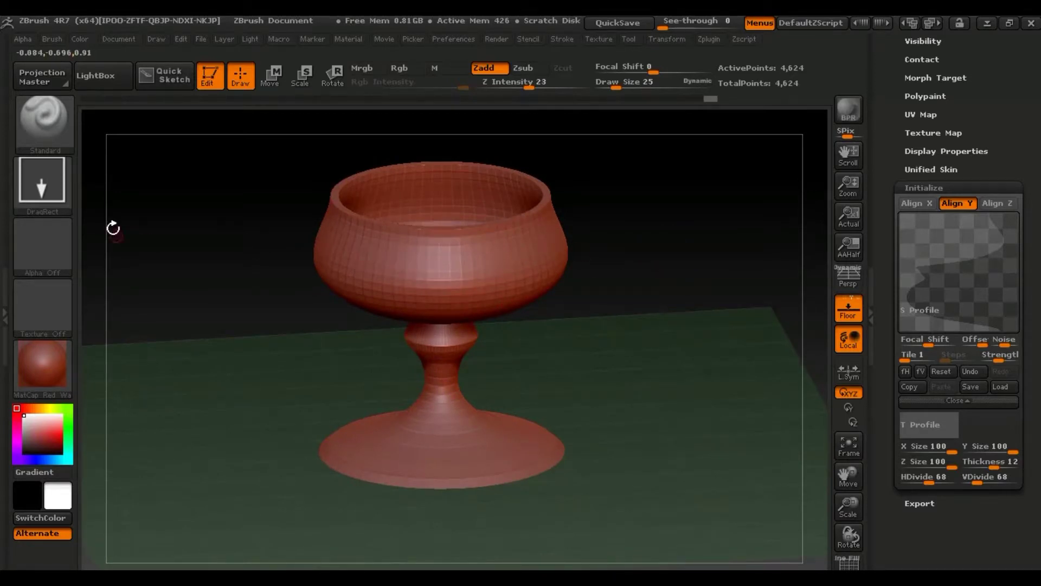
Switch the brush stroke type to FreeHand
left_click(46, 129)
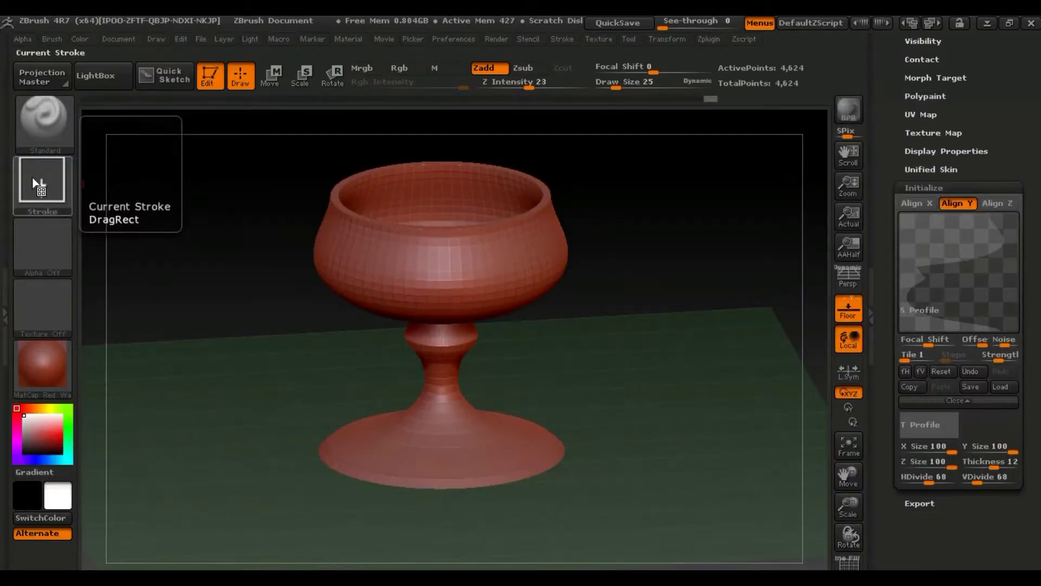
left_click(41, 182)
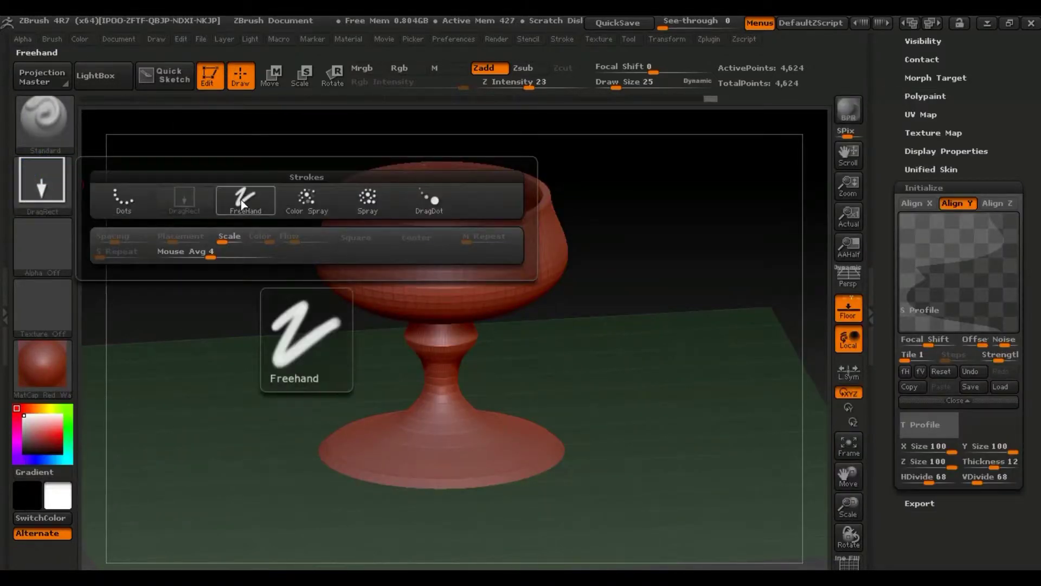
left_click(245, 200)
left_click(40, 132)
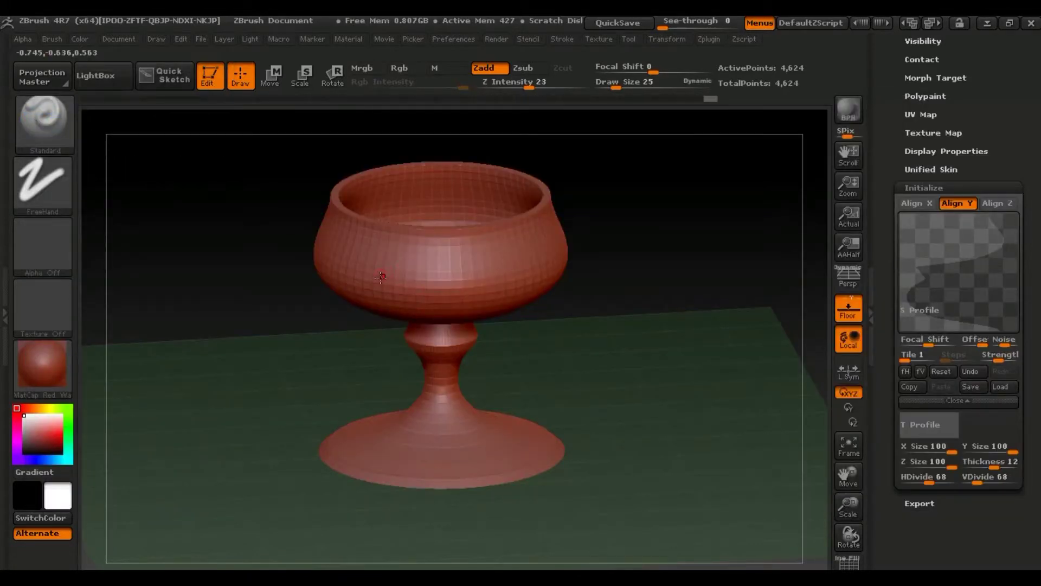
left_click(381, 277)
left_click(382, 272)
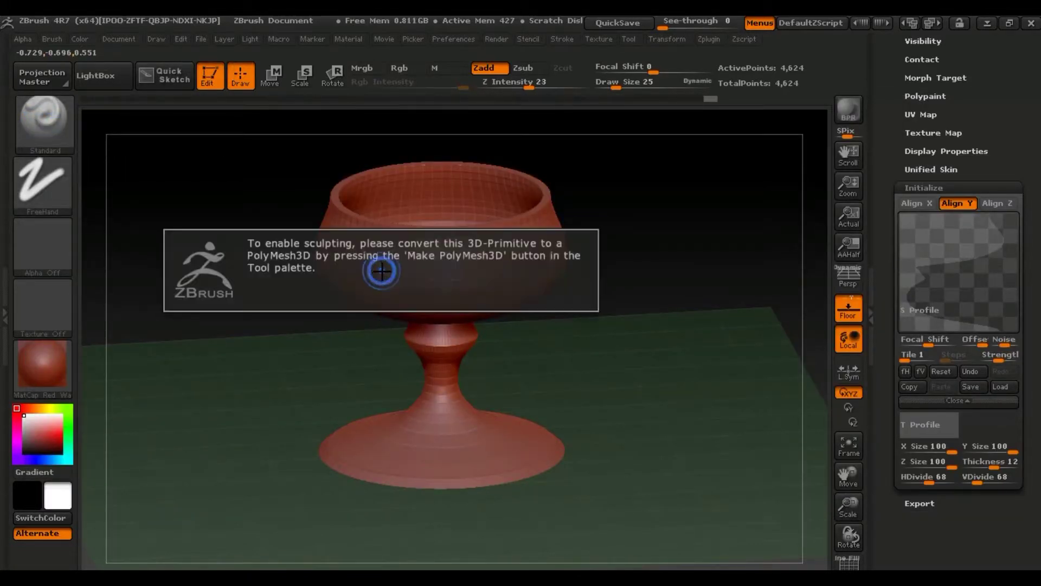
left_click(387, 272)
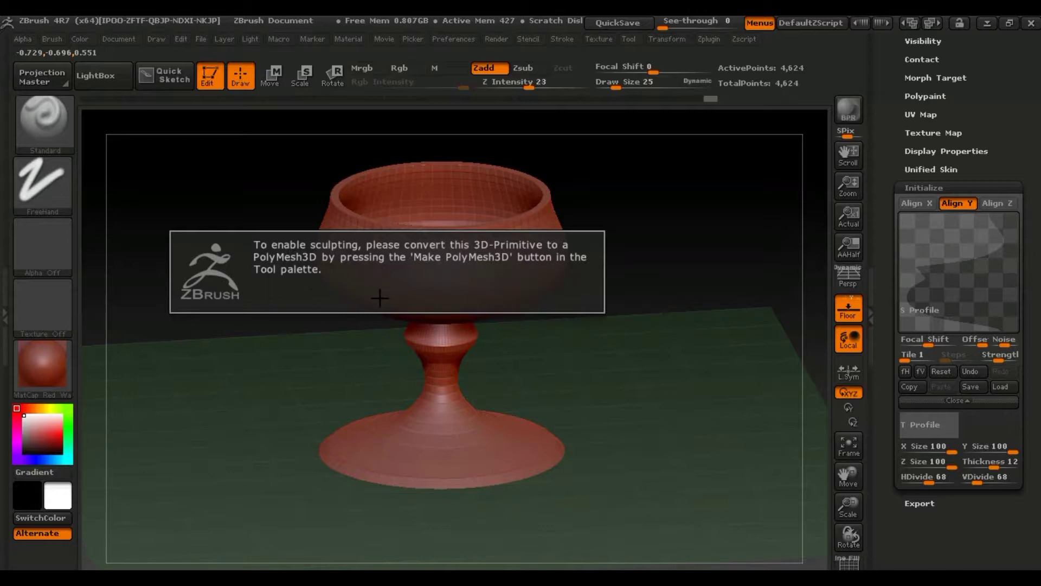
Convert the goblet with Make PolyMesh3D into PM3D_SweepProfile3D
left_click_drag(679, 247, 679, 245)
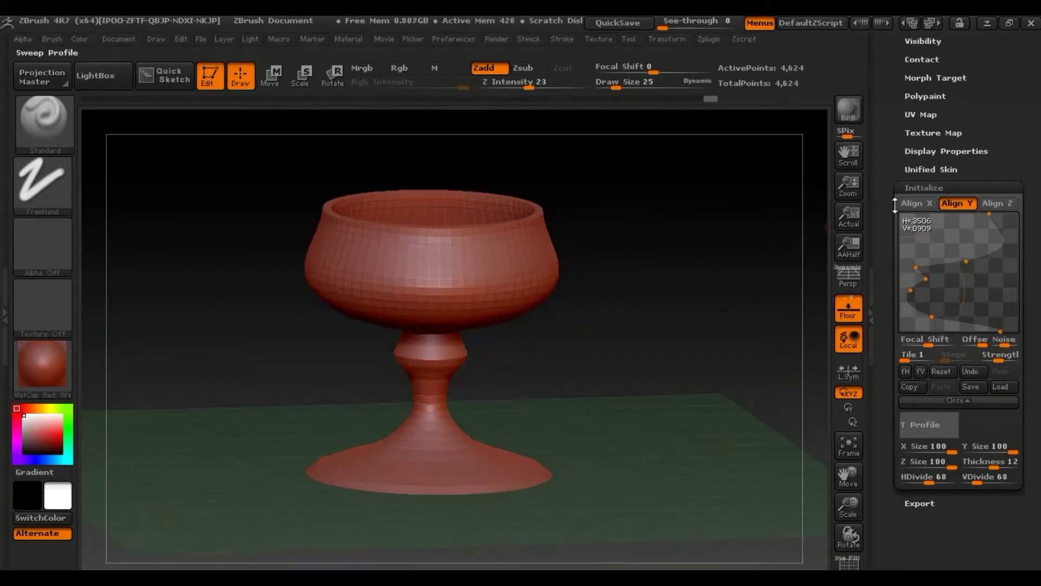
left_click_drag(882, 154, 882, 315)
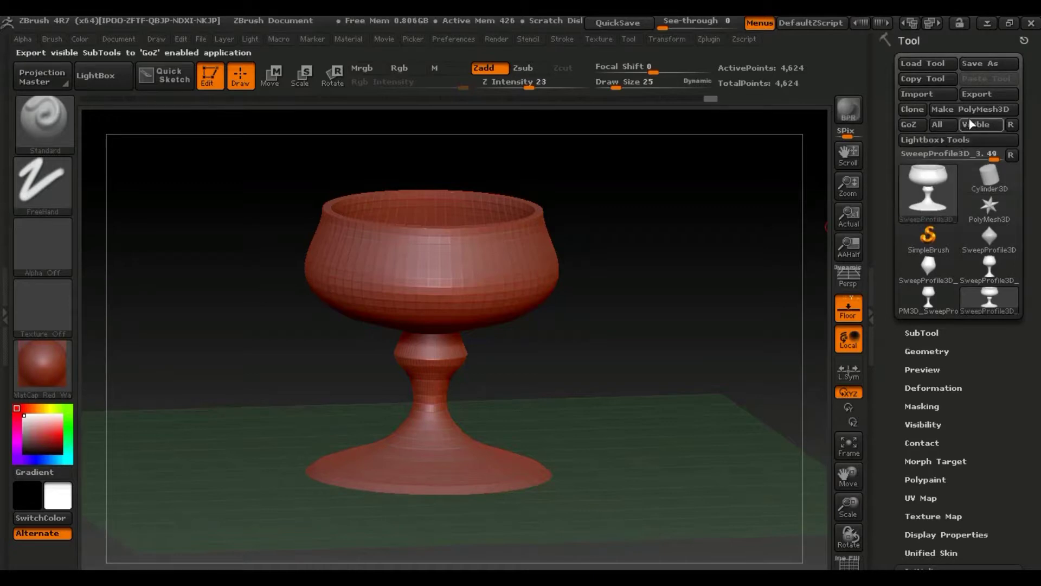
left_click(975, 112)
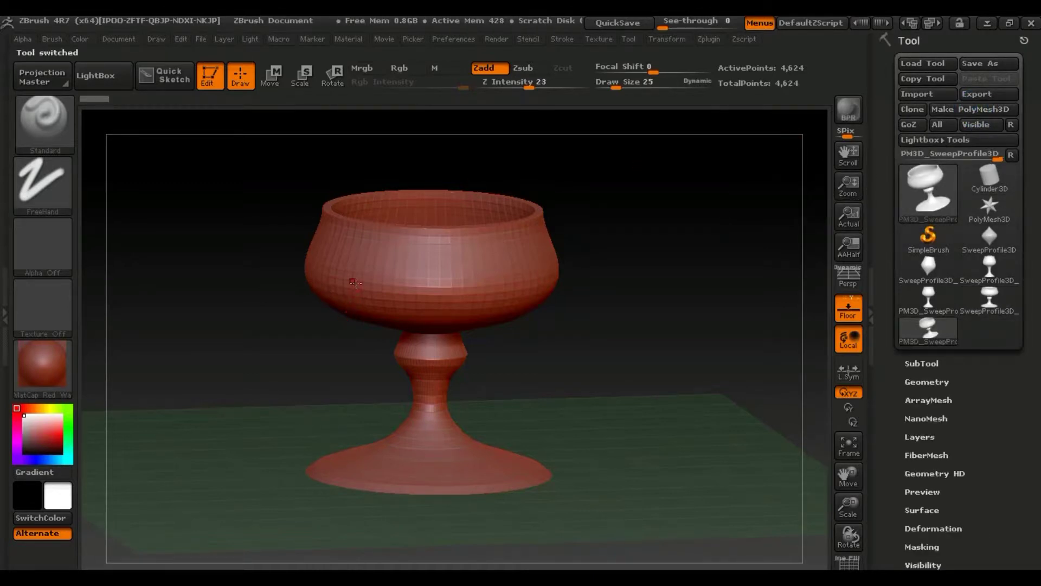
Test several Standard-brush sculpt strokes on the bowl and orbit around the rim
mouse_move(416, 273)
left_mouse_down()
mouse_move(490, 266)
mouse_move(571, 359)
mouse_move(609, 361)
left_mouse_up()
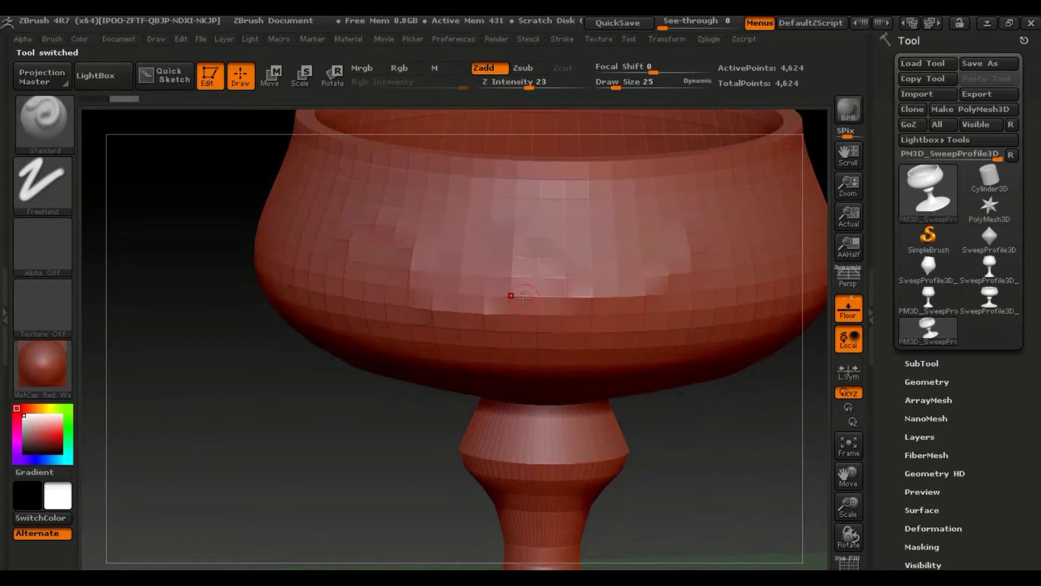
left_click_drag(378, 263, 494, 329)
left_click_drag(561, 279, 643, 263)
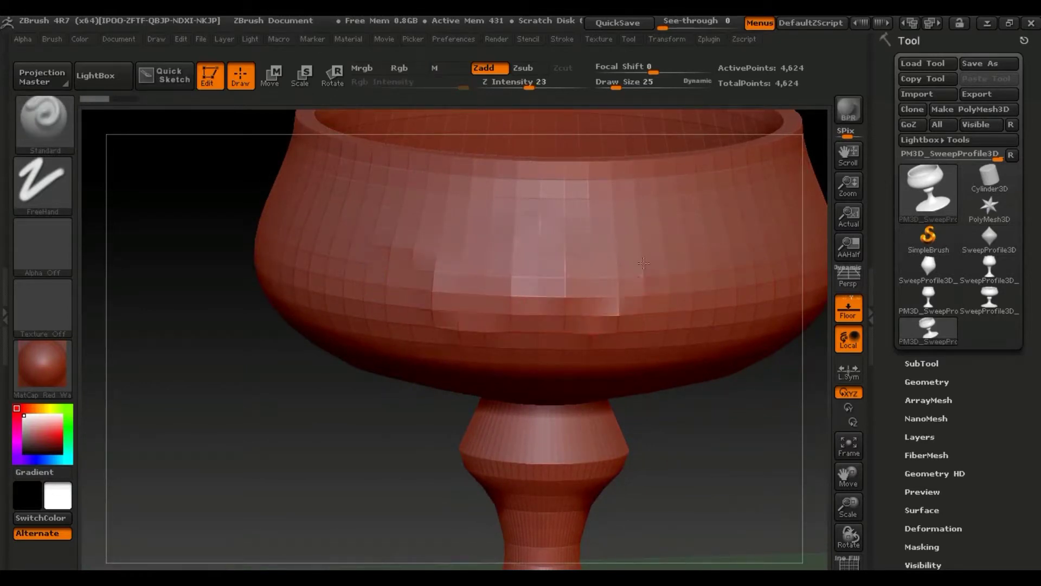
left_click_drag(636, 318, 619, 299)
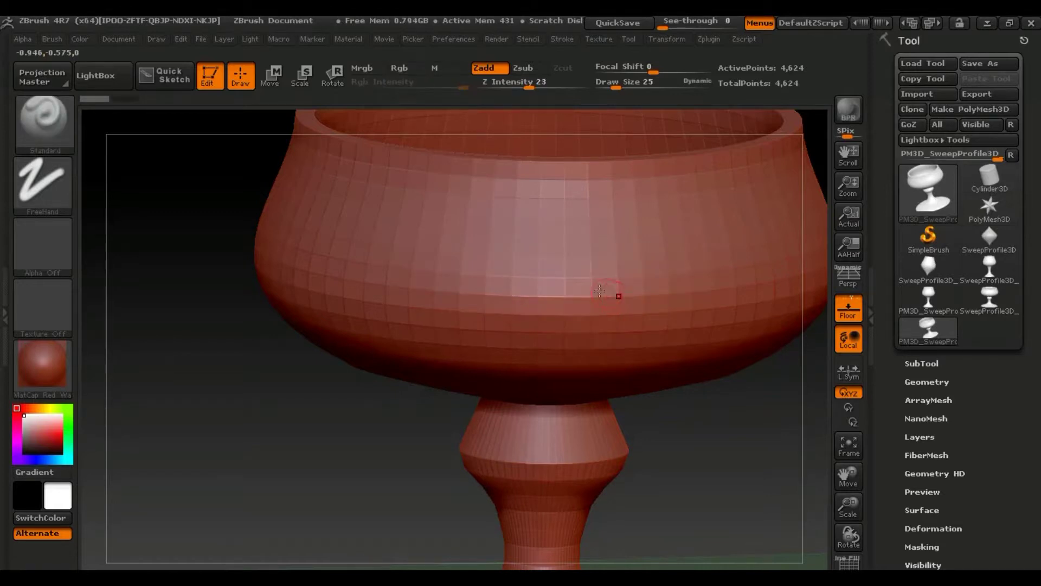
mouse_move(153, 243)
left_mouse_down()
mouse_move(155, 325)
mouse_move(121, 271)
mouse_move(179, 305)
mouse_move(197, 271)
left_mouse_up()
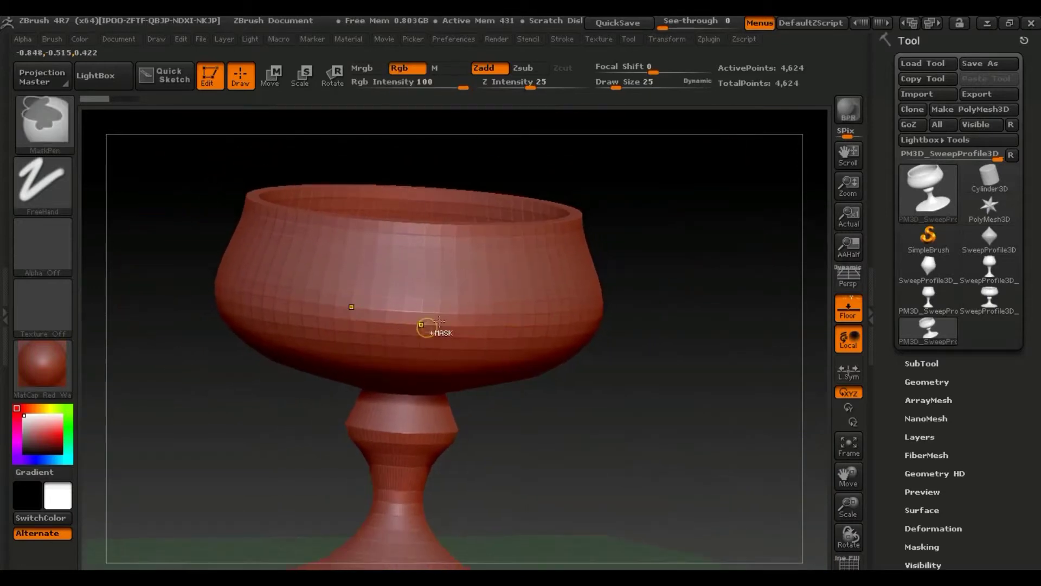
left_click_drag(626, 302, 616, 312)
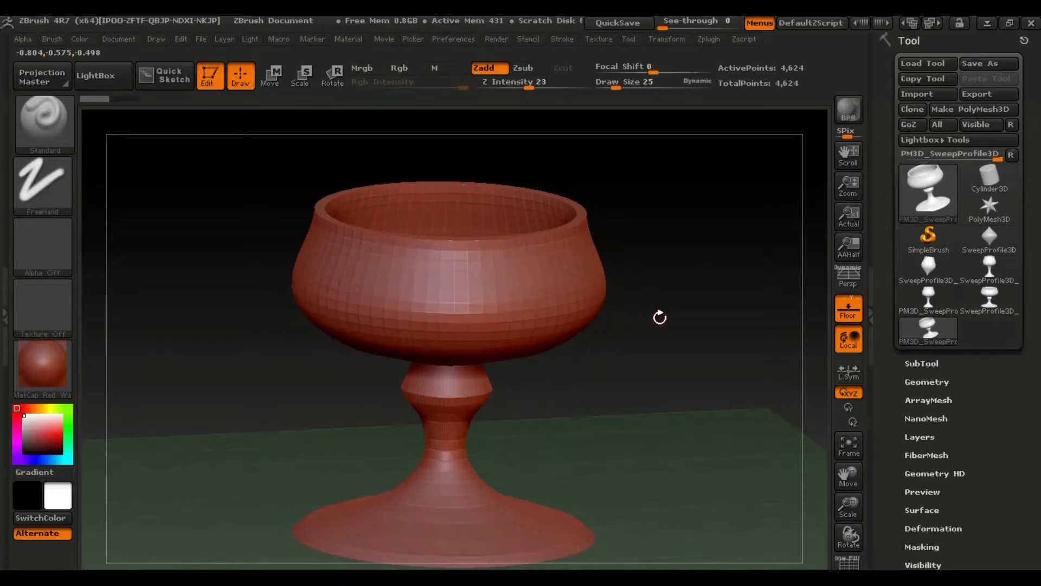
mouse_move(883, 385)
left_mouse_down()
mouse_move(885, 299)
mouse_move(907, 229)
left_mouse_up()
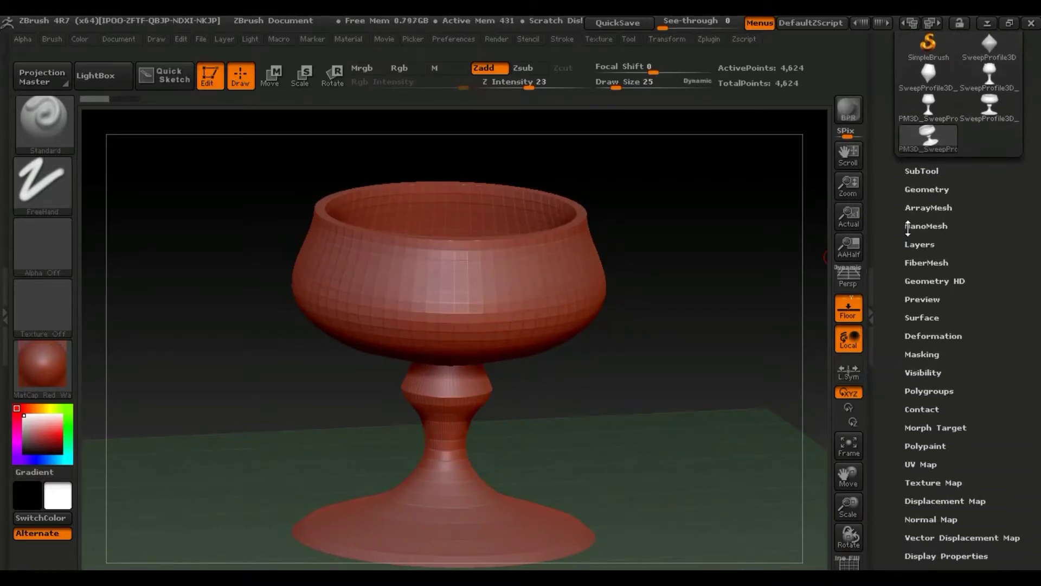
Divide the goblet up to SDiv 6 (4.734 million points) and sculpt a raised wavy test line
left_click(935, 189)
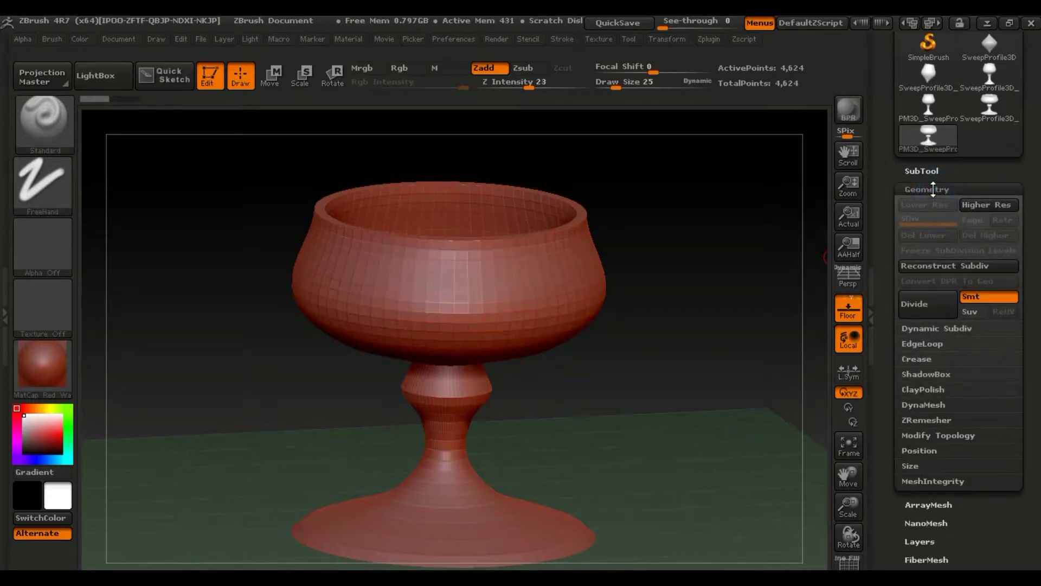
left_click(918, 312)
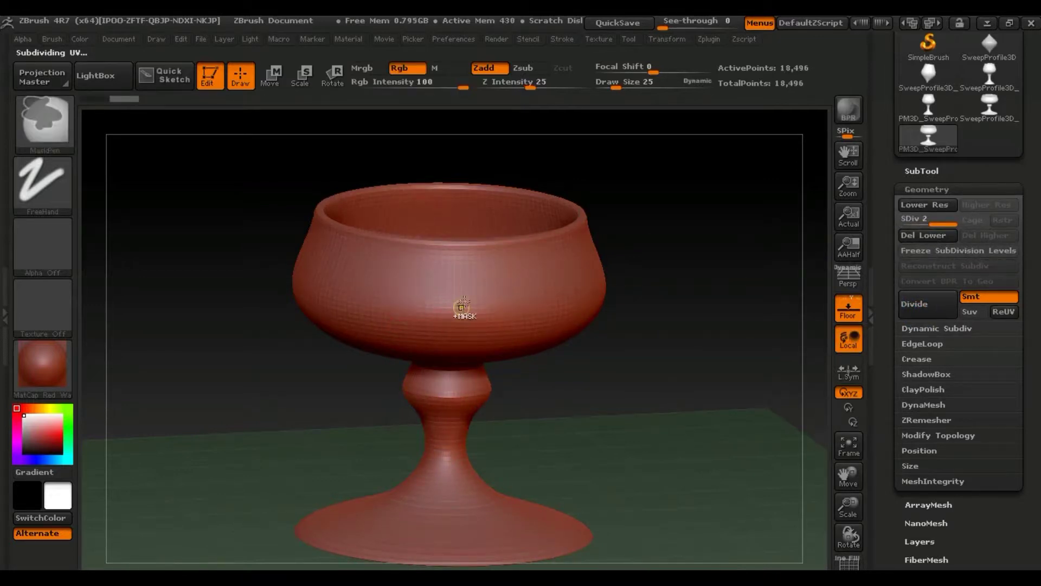
right_click_drag(463, 317, 470, 446, "ctrl")
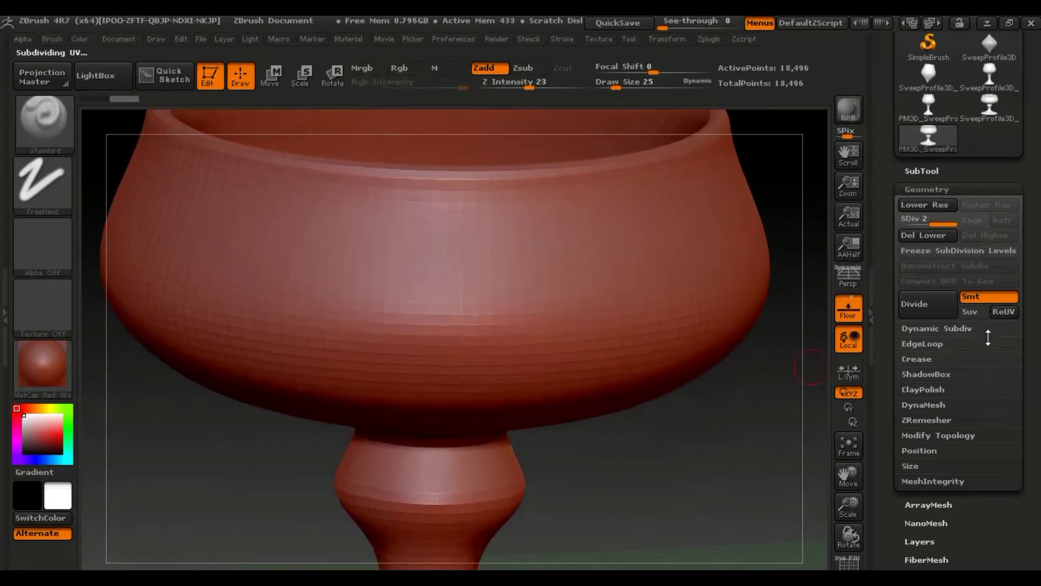
left_click(911, 307)
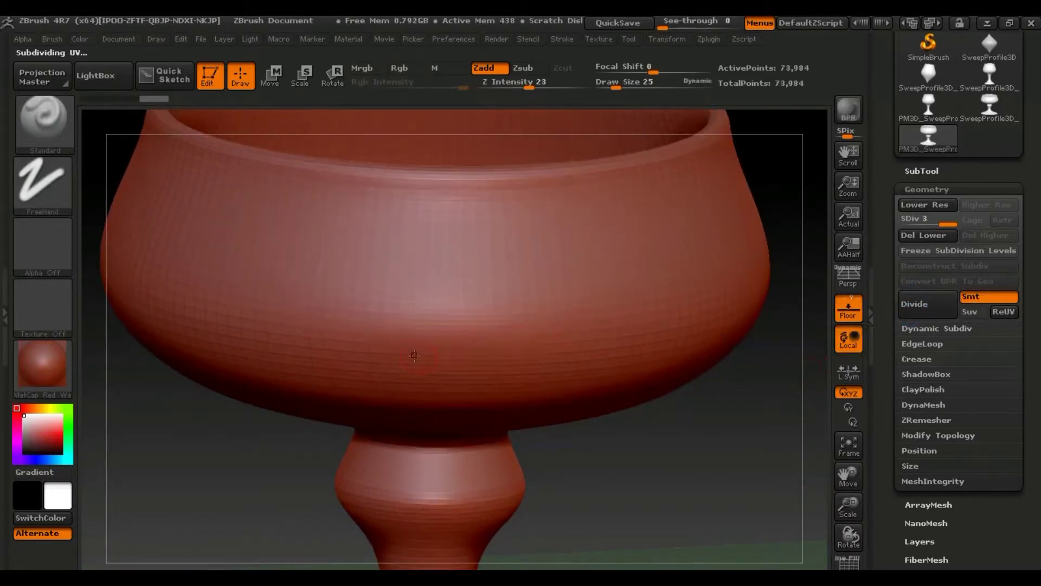
left_click(922, 307)
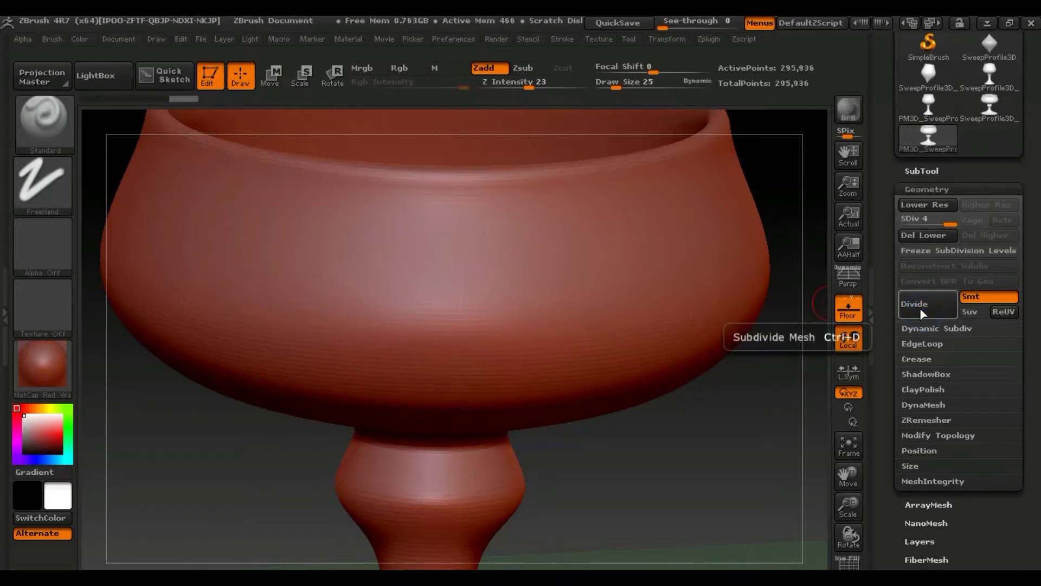
left_click(919, 307)
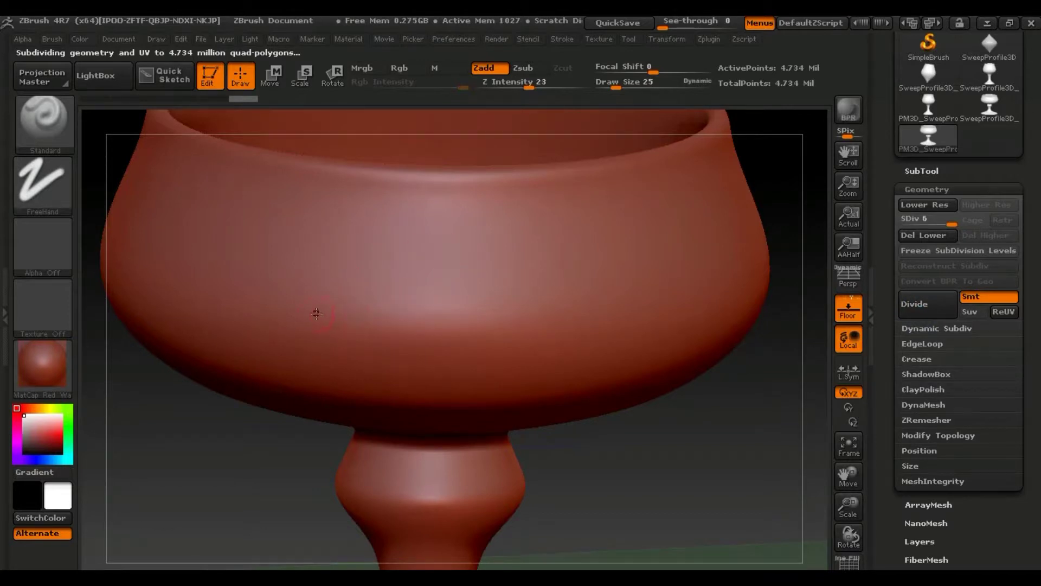
mouse_move(297, 308)
left_mouse_down()
mouse_move(325, 273)
mouse_move(369, 323)
mouse_move(428, 244)
mouse_move(510, 338)
mouse_move(623, 280)
mouse_move(660, 239)
left_mouse_up()
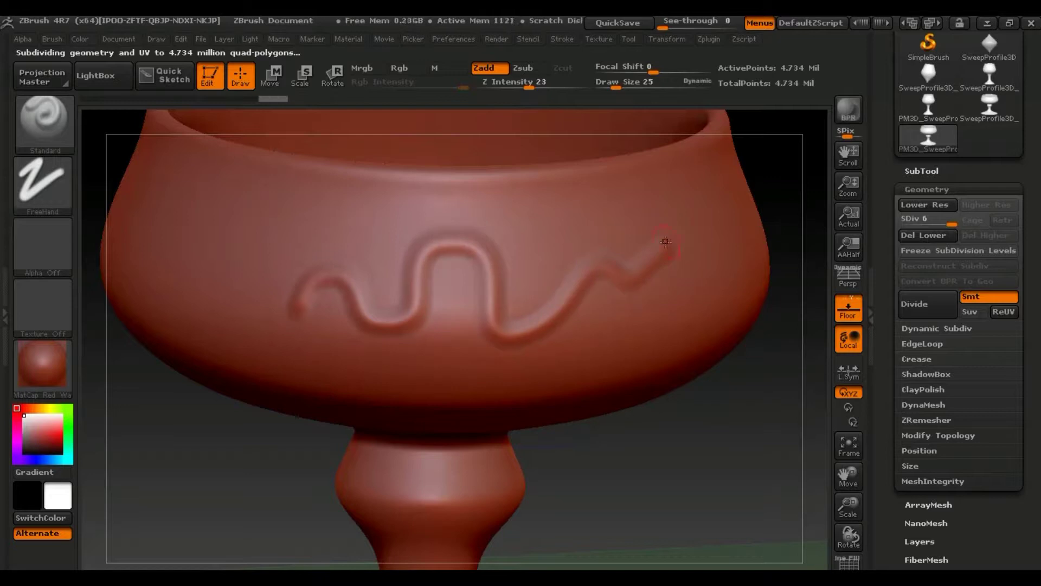
Undo the wavy test line and reframe the goblet in a side view
key("ctrl")
key("ctrl+z")
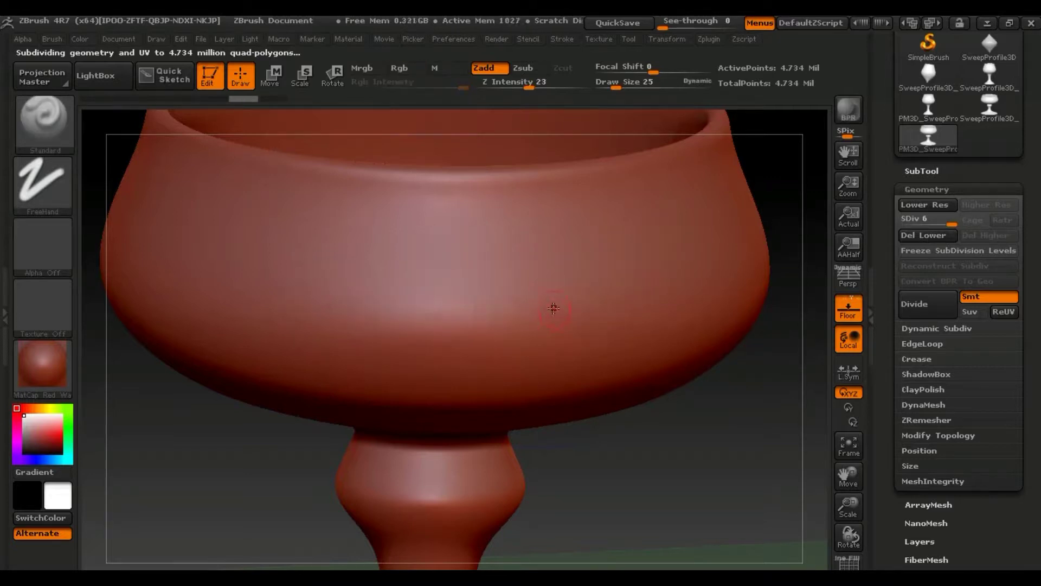
key("f")
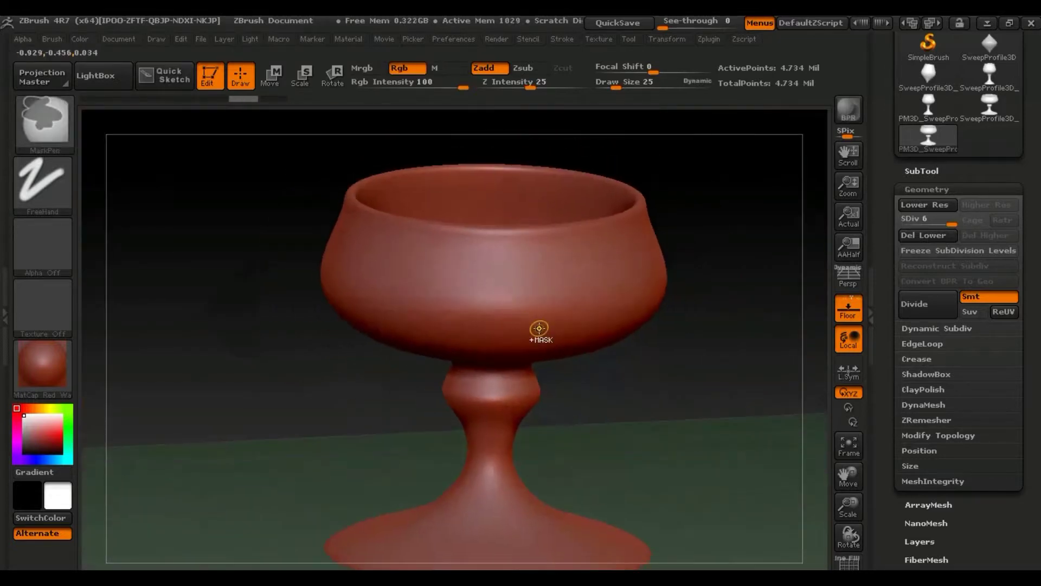
left_click_drag(675, 254, 680, 238)
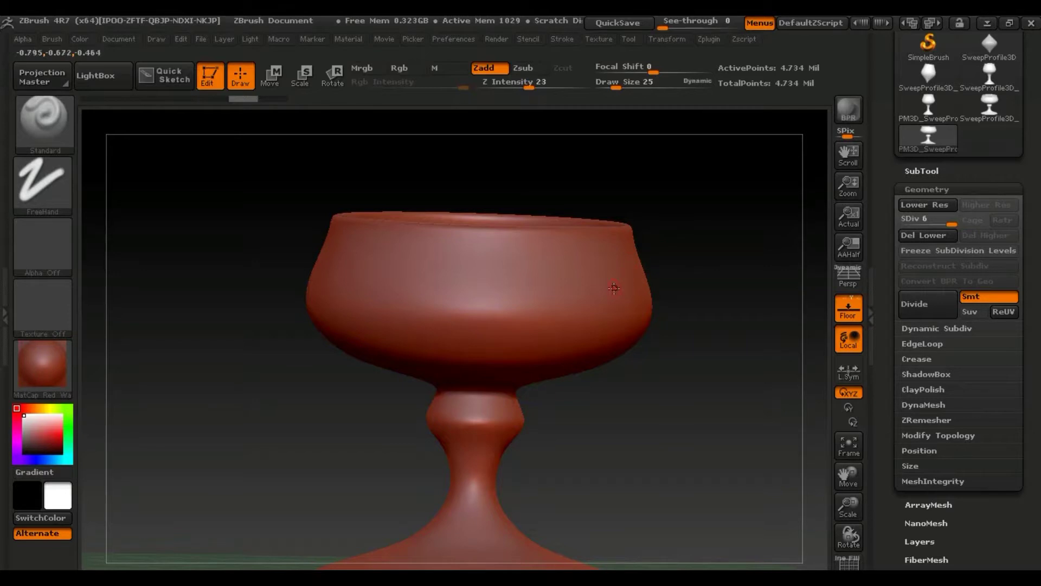
mouse_move(612, 295)
left_mouse_down()
mouse_move(623, 290)
mouse_move(599, 306)
left_mouse_up()
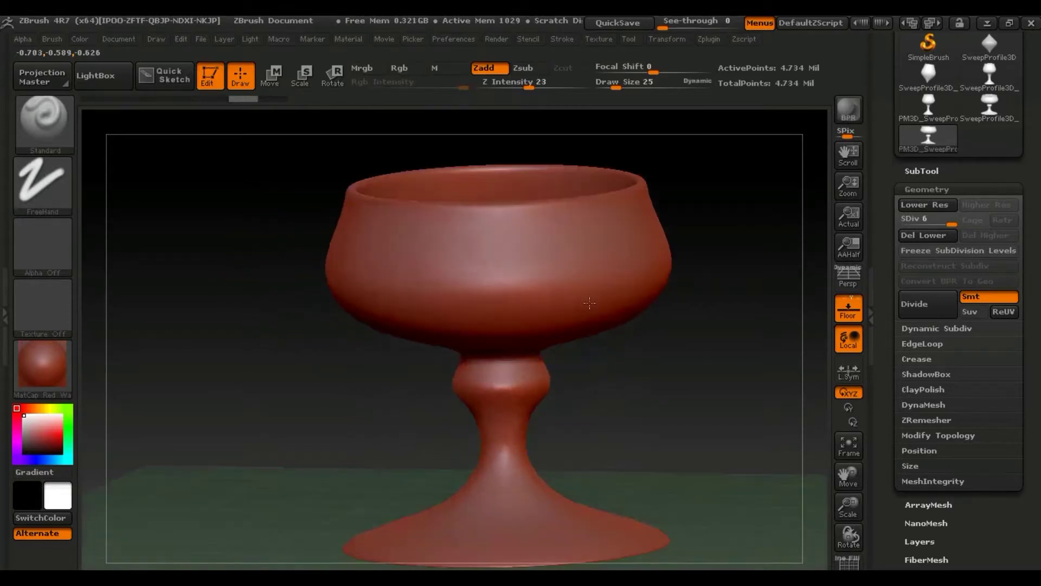
Engrave trial lettering on the bowl with a smaller brush, then undo it and enlarge the brush
key("shift+space")
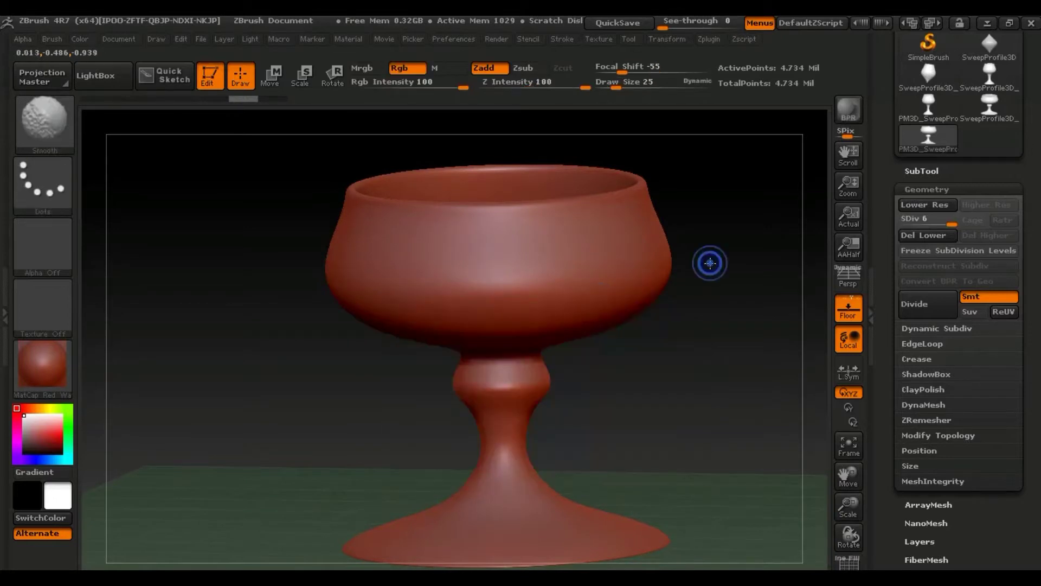
key("space")
key("ctrl+space")
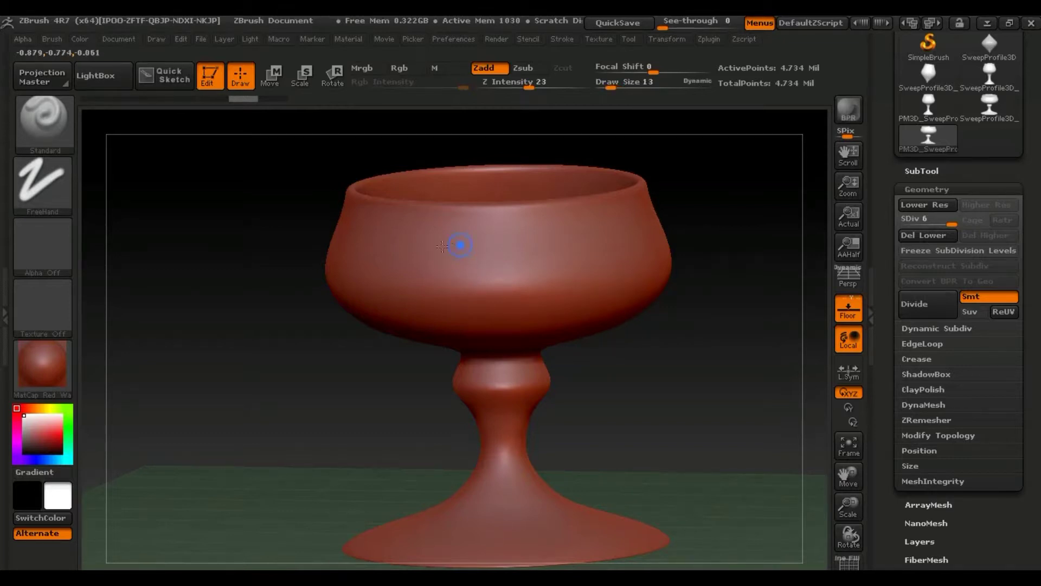
left_click_drag(452, 317, 473, 283)
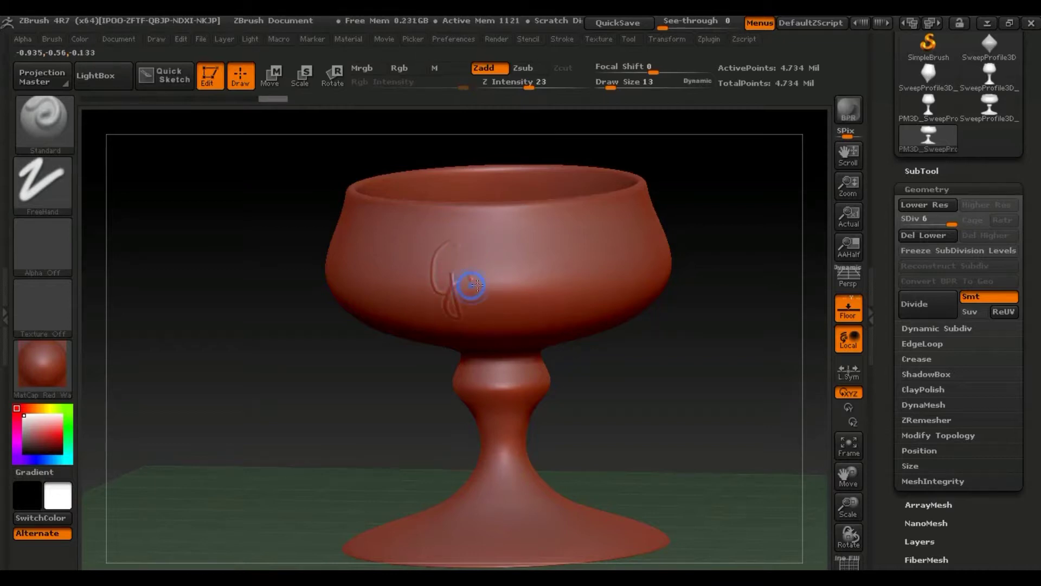
left_click_drag(550, 267, 564, 254)
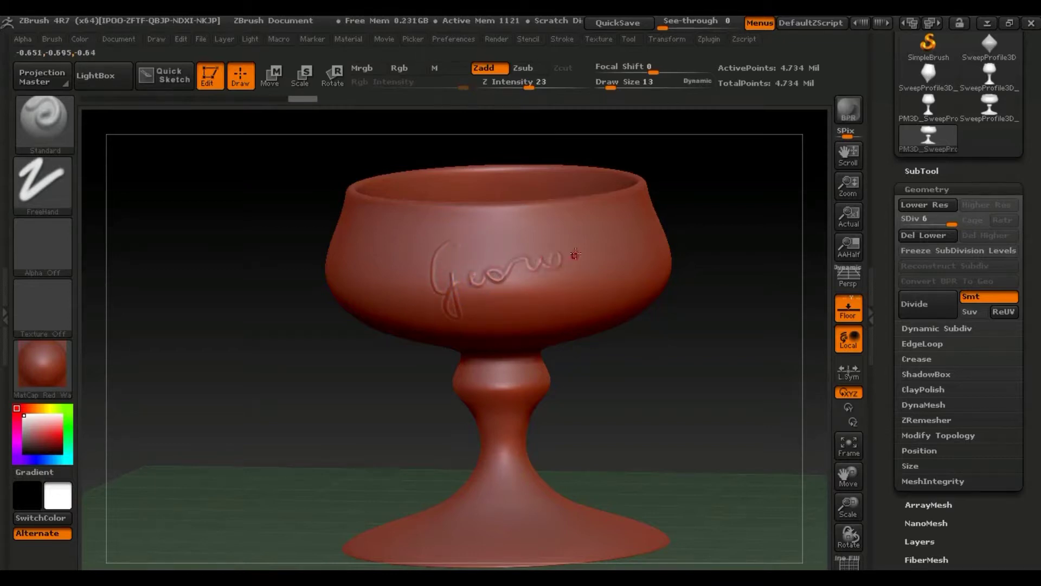
left_click_drag(655, 241, 657, 250)
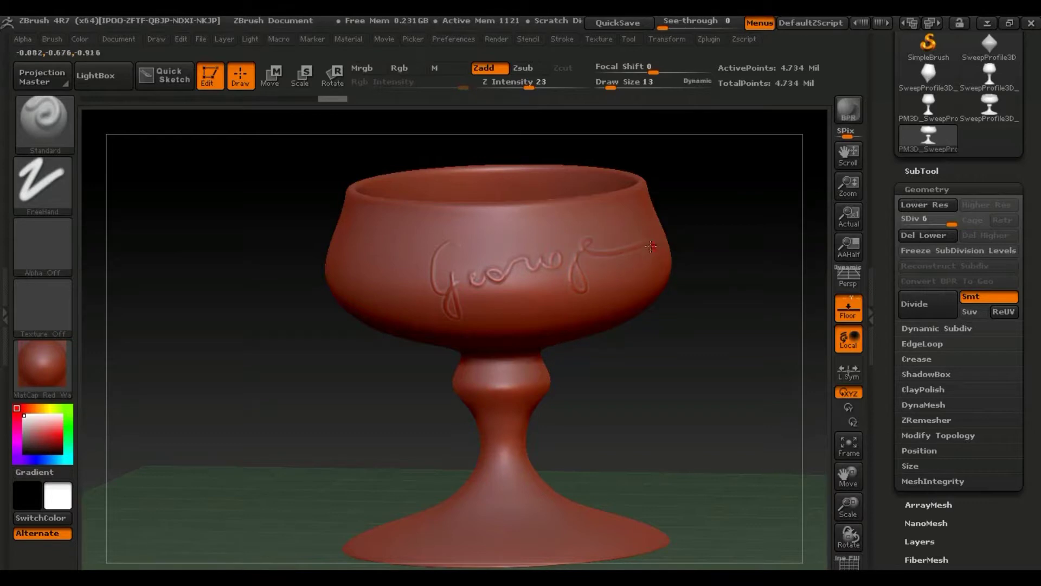
key("ctrl+z")
key("ctrl+z")
key("ctrl+z")
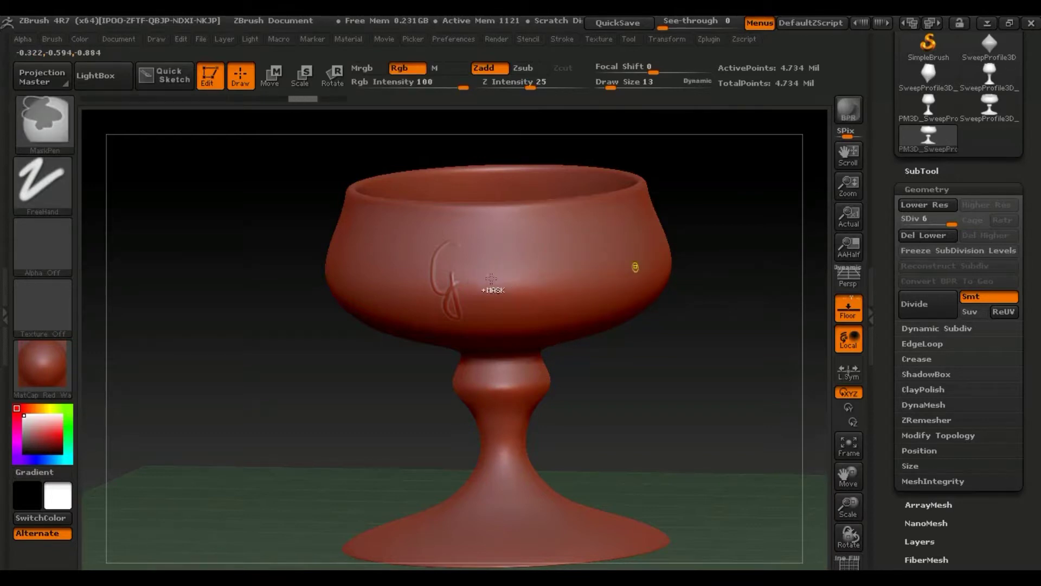
key("ctrl+z")
key("ctrl+z")
key("bracketright")
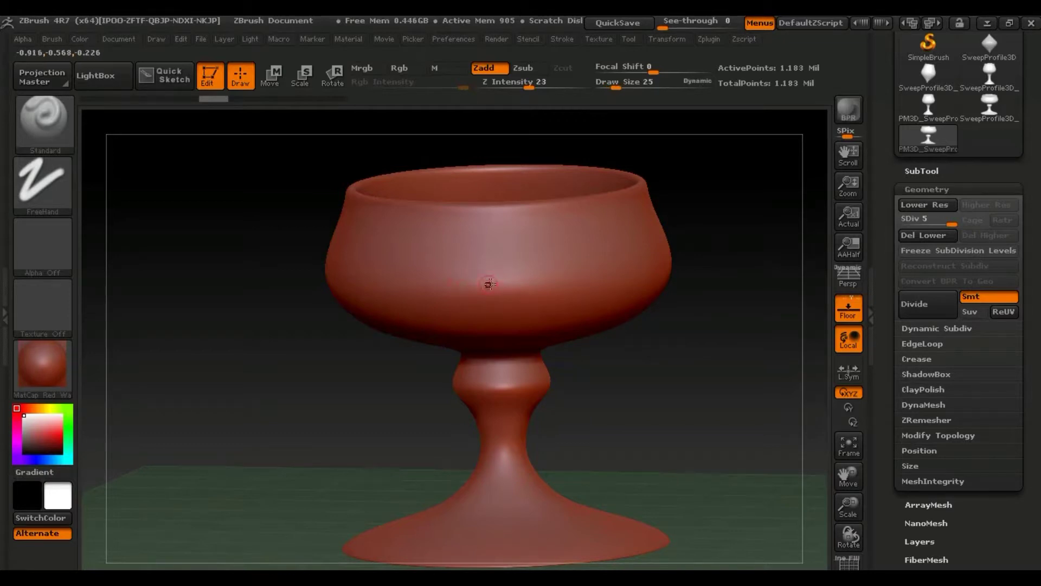
Sculpt trial curls beside the flower ornament, then undo the curl and flower strokes
key("ctrl+shift+z")
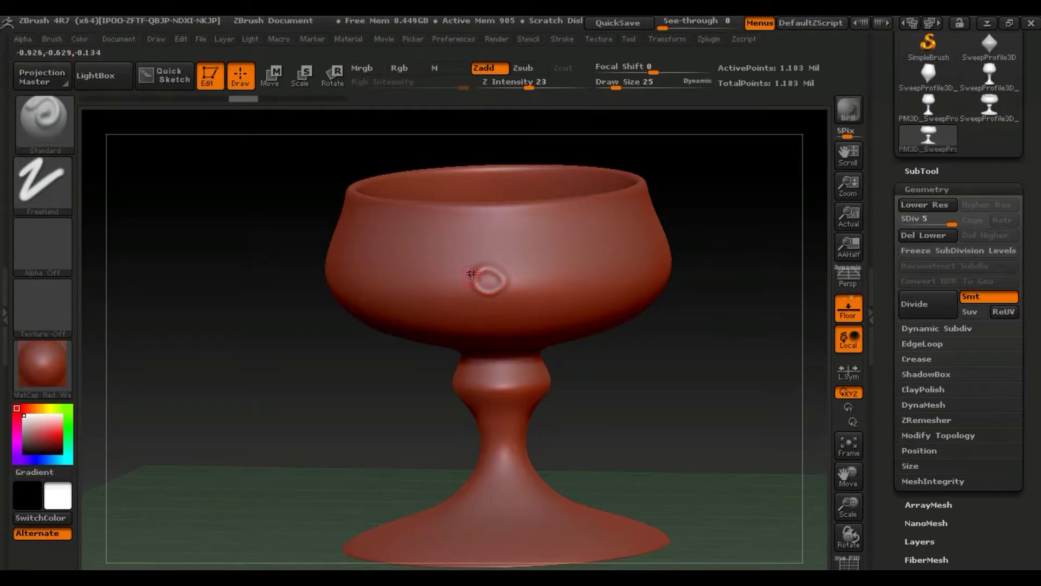
mouse_move(492, 309)
left_mouse_down()
mouse_move(488, 289)
mouse_move(602, 271)
left_mouse_up()
left_click_drag(450, 282, 361, 258)
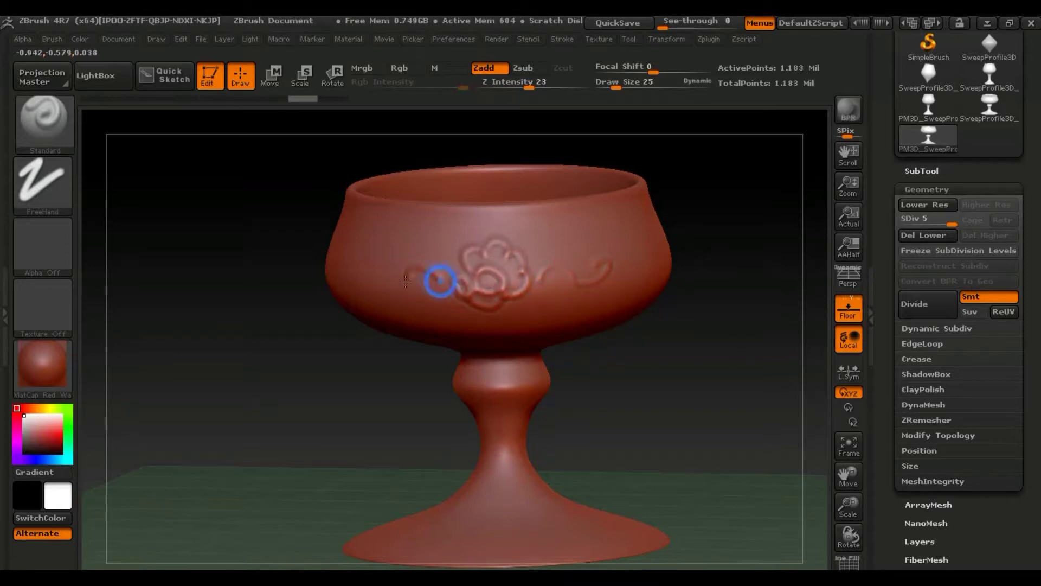
key("ctrl+z")
key("ctrl+z")
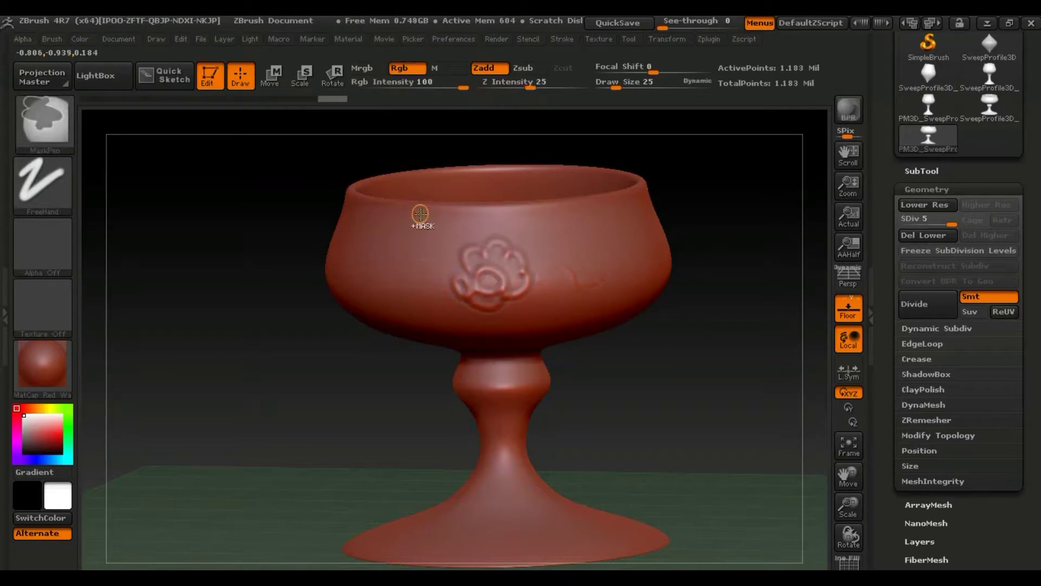
key("ctrl+z")
key("ctrl+z")
key("ctrl+z")
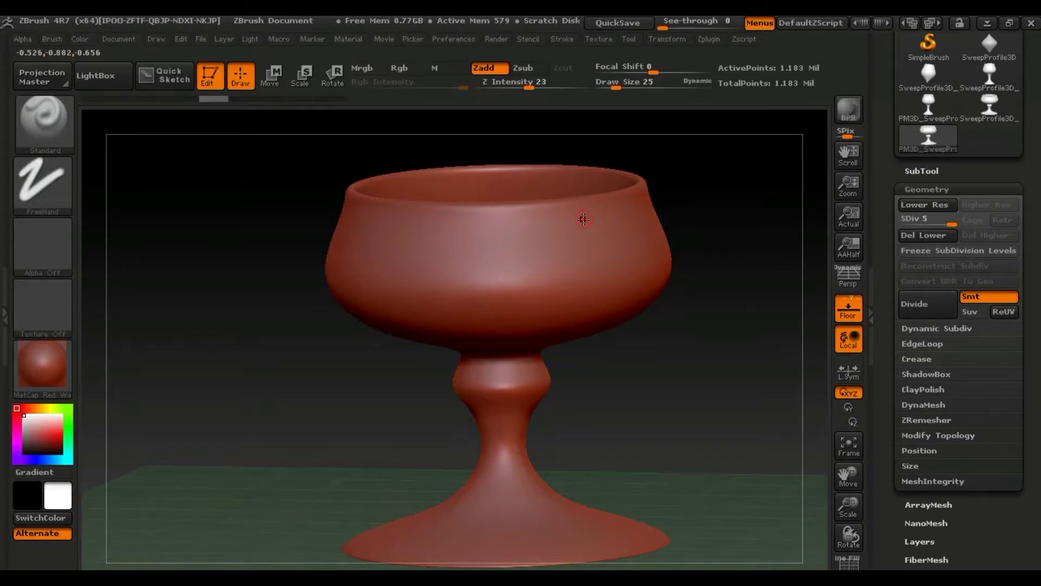
Raise Z Intensity from 23 to 36 and test a wavy stroke, then undo it
left_click_drag(528, 87, 542, 87)
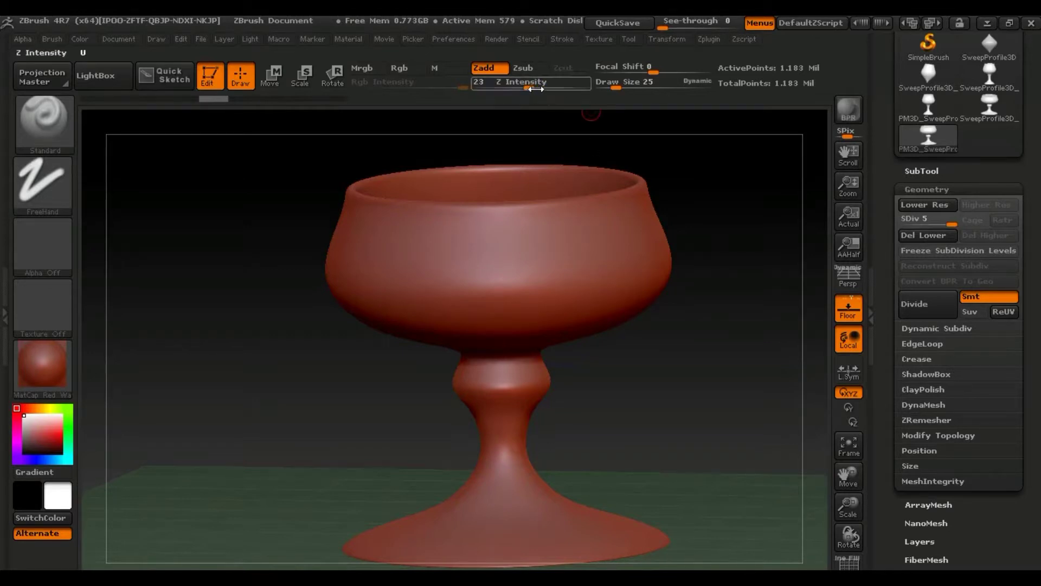
left_click_drag(440, 267, 629, 268)
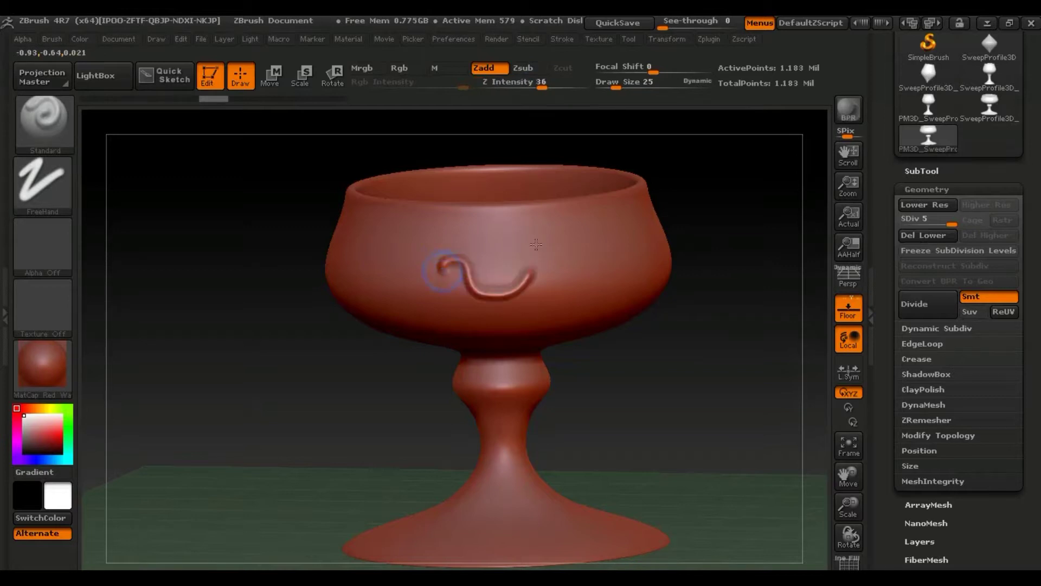
key("ctrl+z")
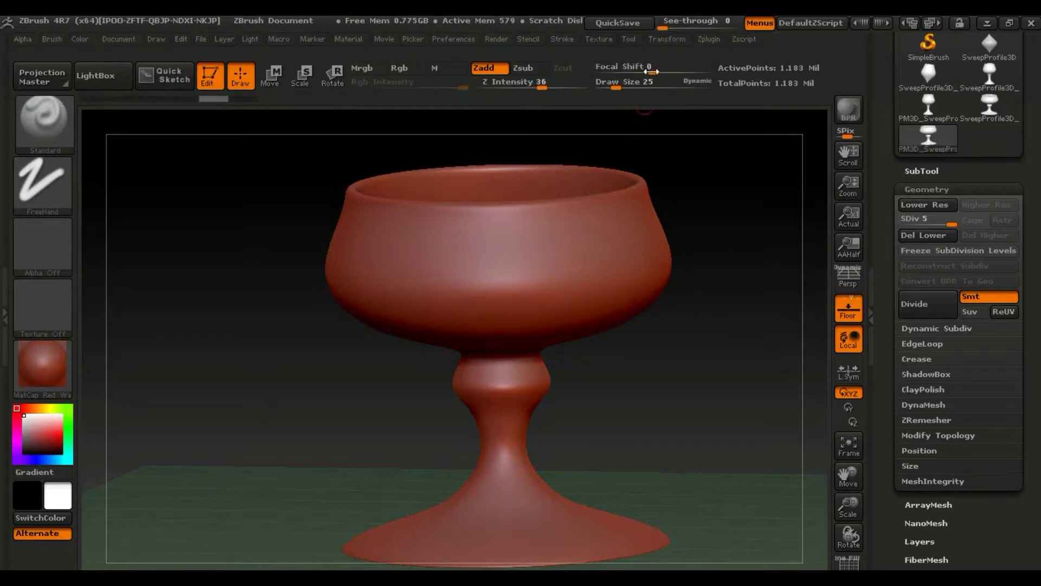
Turn on mirror symmetry in Transform and test a wavy band, then undo it
left_click(666, 40)
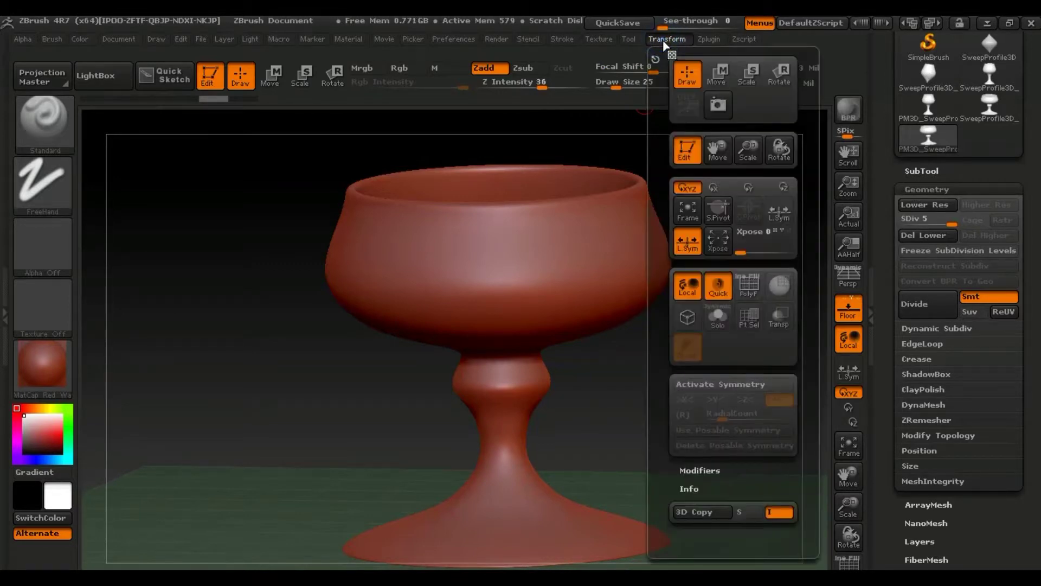
left_click(728, 385)
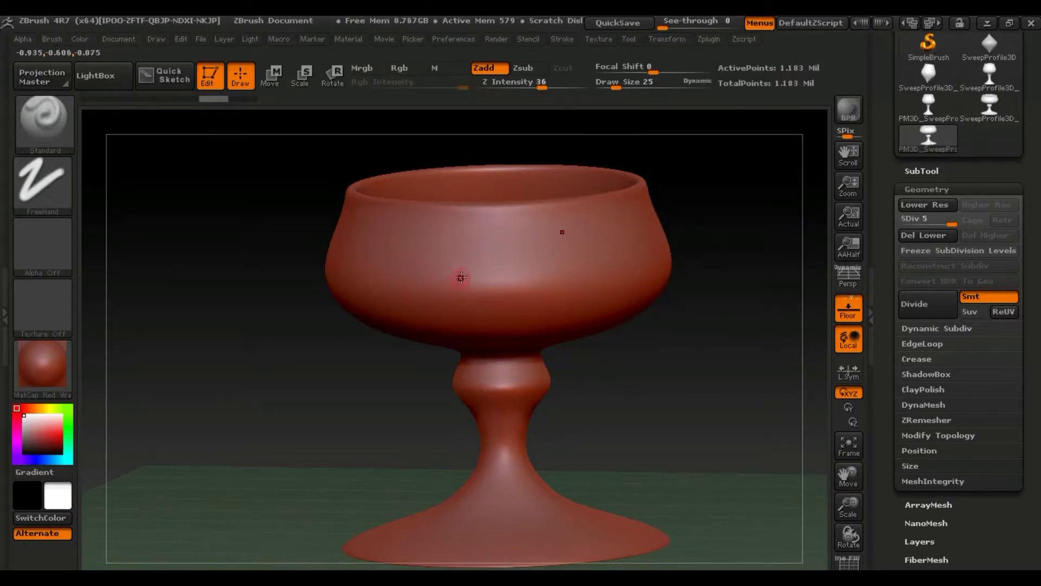
left_click_drag(428, 277, 586, 269)
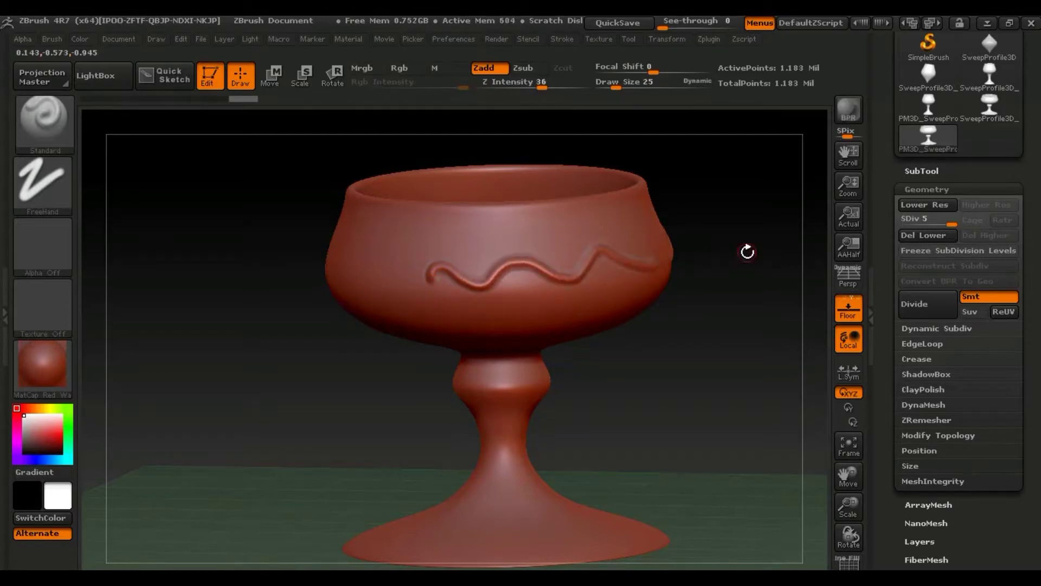
left_click_drag(749, 249, 693, 284)
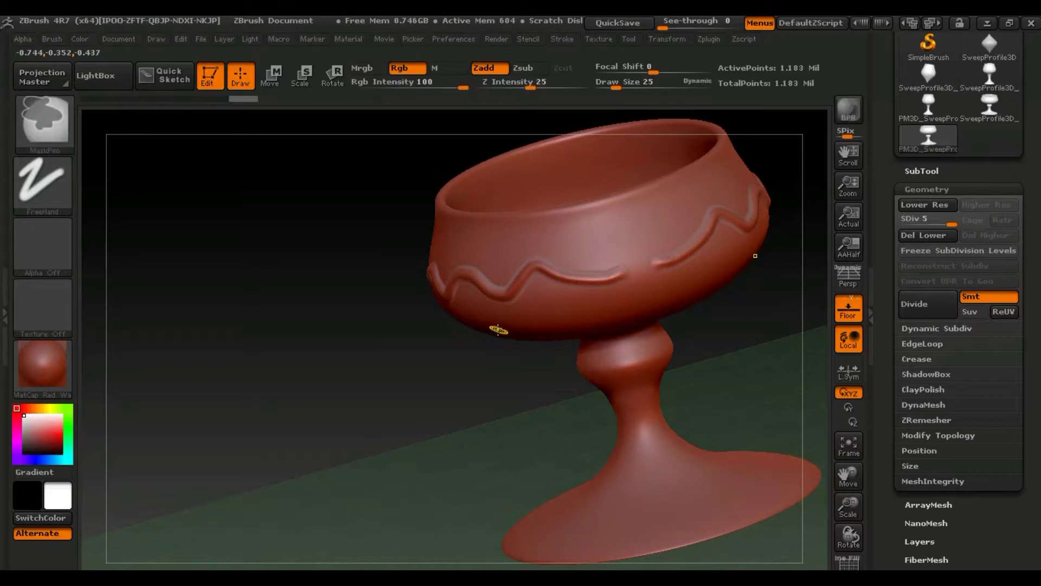
key("ctrl+z")
In front view with Rgb off and Z Intensity 36, sculpt mirrored wavy curls and a central knob
right_click(314, 325)
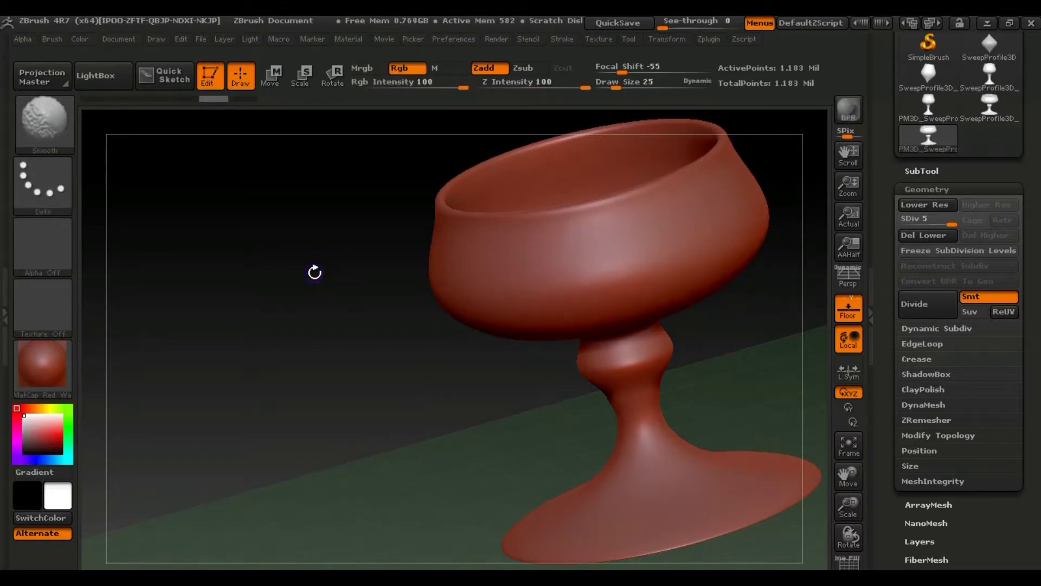
left_click_drag(311, 272, 311, 285, "shift")
right_click(312, 285)
left_click(339, 348)
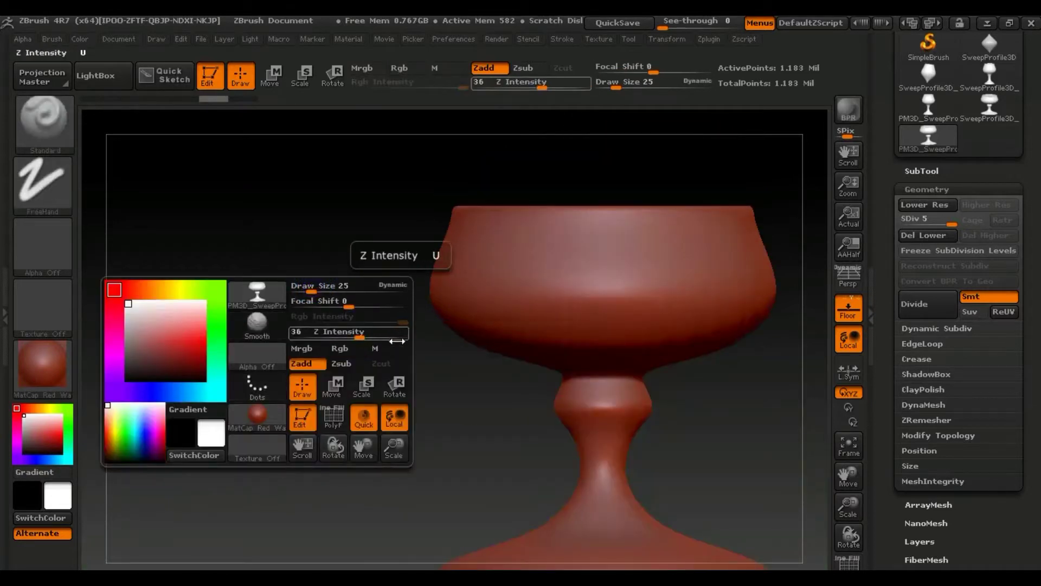
left_click_drag(403, 331, 334, 332)
left_click_drag(461, 340, 314, 303, "alt")
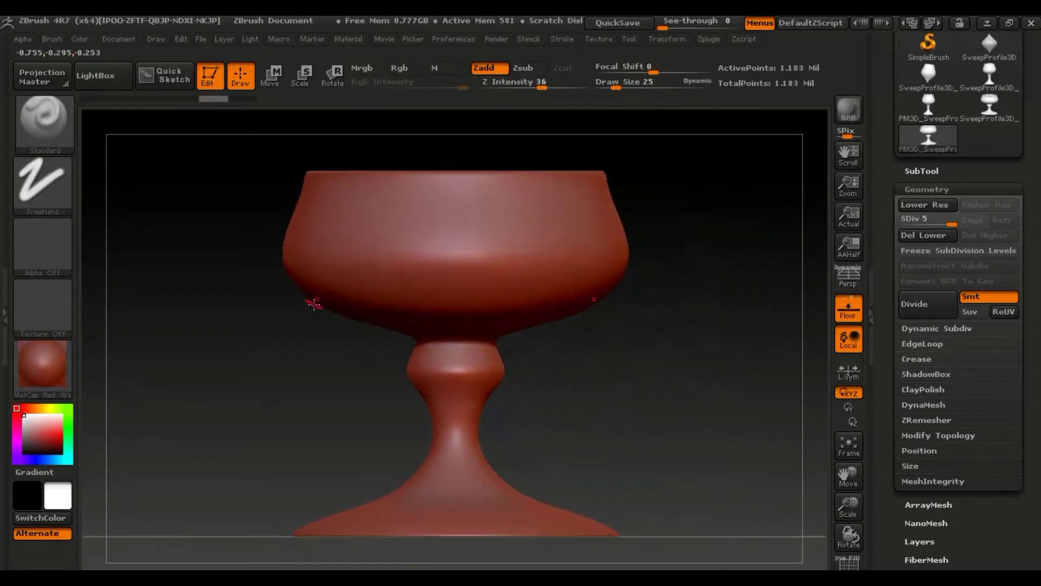
left_click_drag(343, 252, 442, 252)
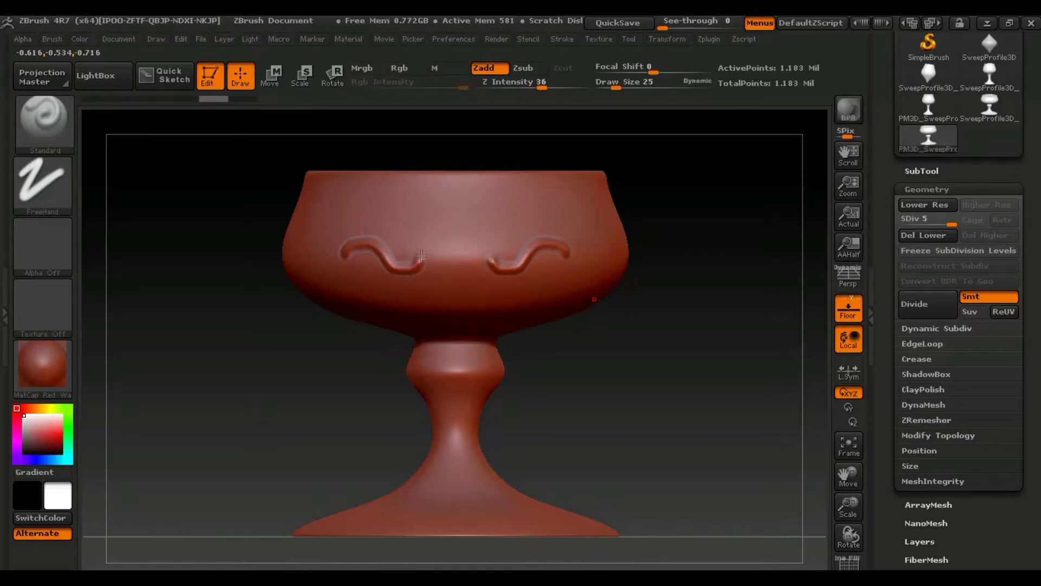
left_click_drag(448, 258, 450, 267)
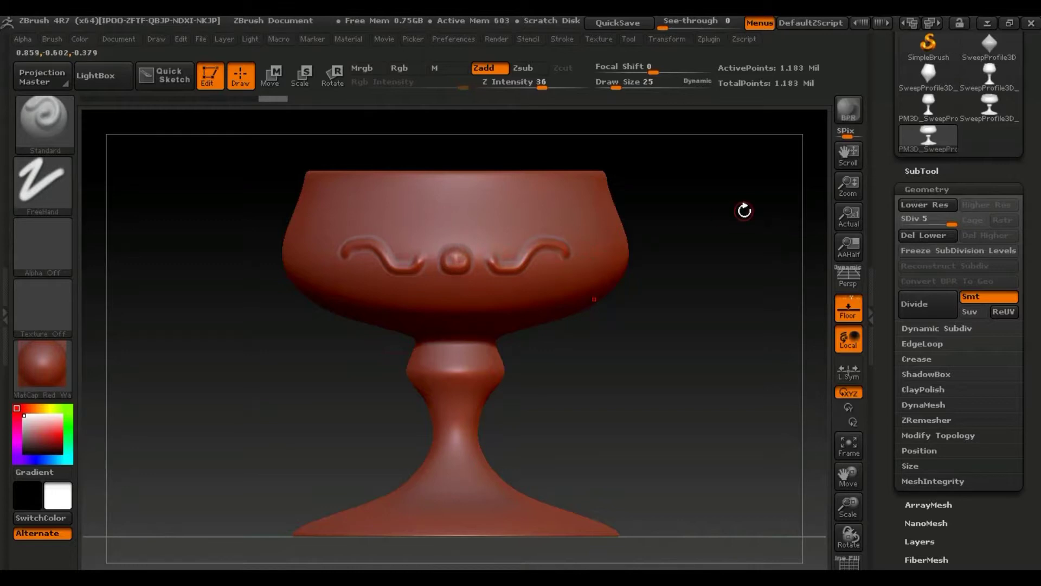
Undo the mirrored strokes and dock the Transform palette in the side tray
key("ctrl+z")
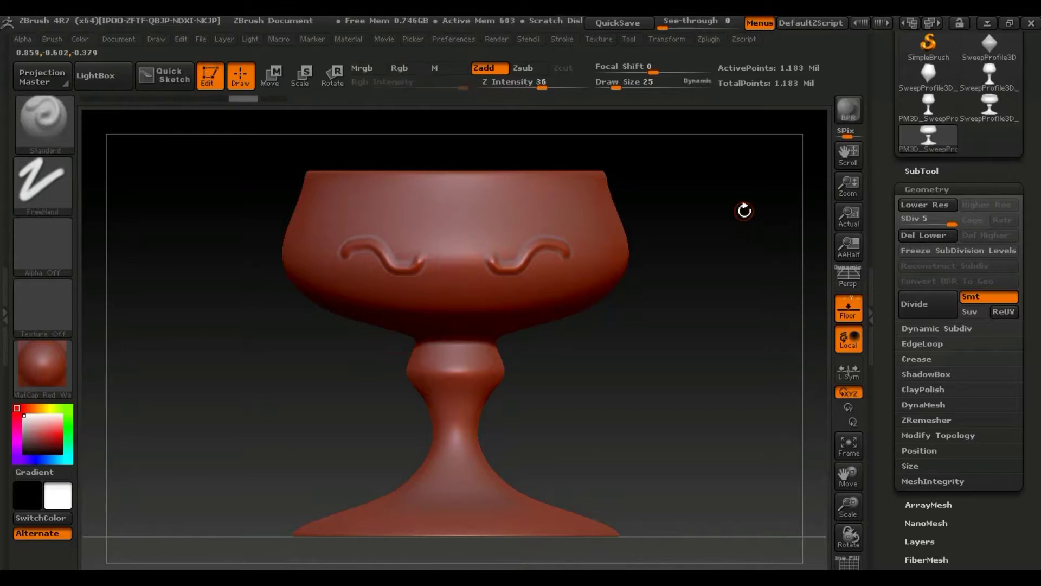
key("ctrl+z")
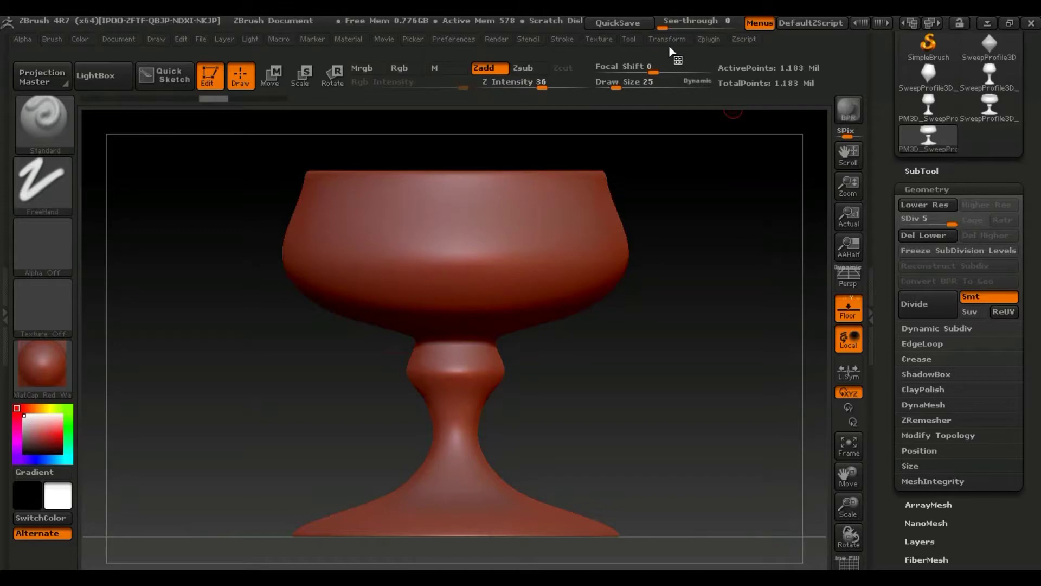
left_click(663, 39)
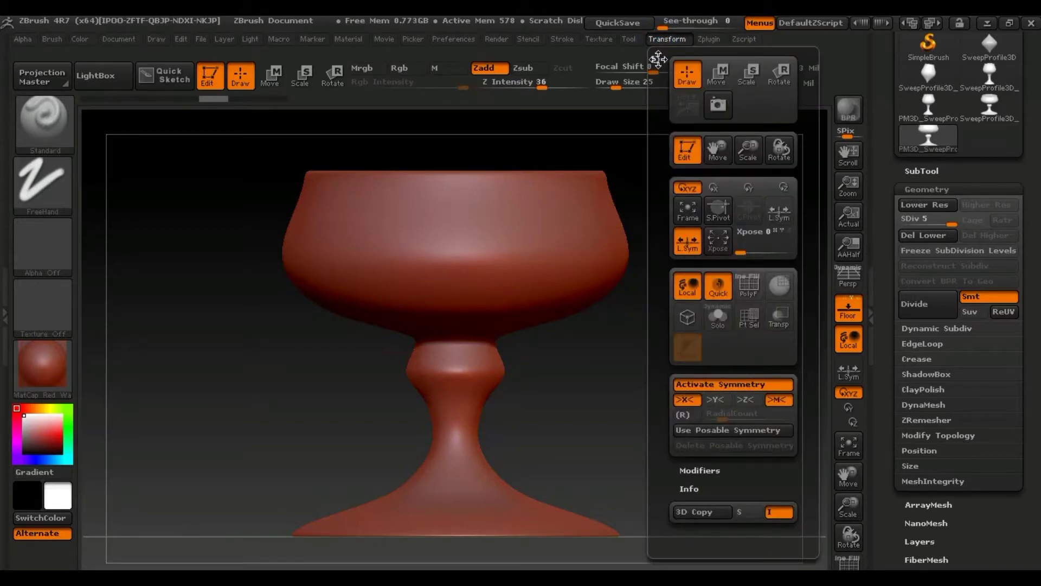
left_click_drag(653, 57, 786, 165)
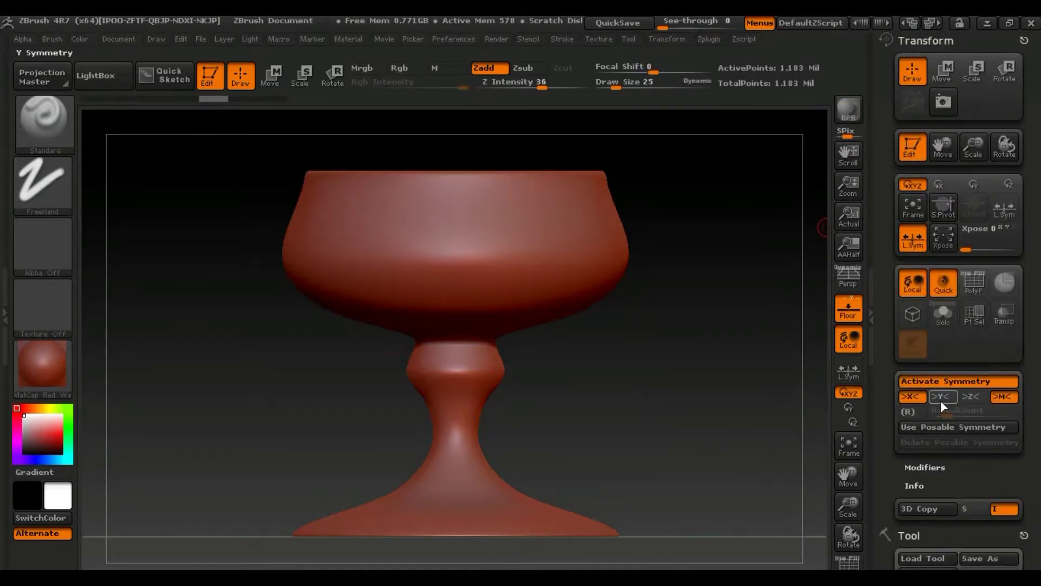
Enable >Y< and radial symmetry with 8 repeats, disable >X<, then test and undo bumps
left_click(941, 396)
left_click(911, 397)
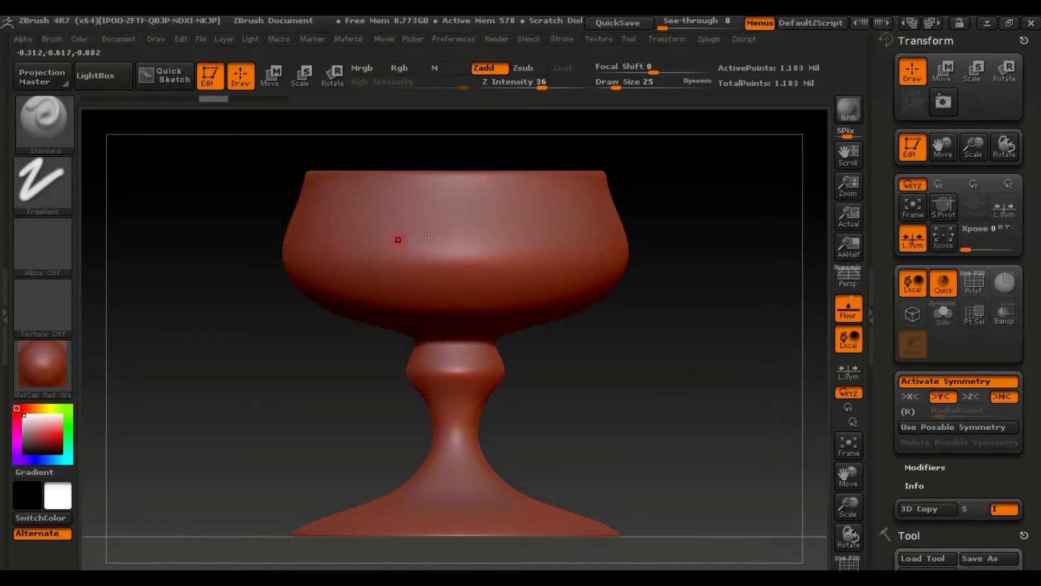
left_click(908, 412)
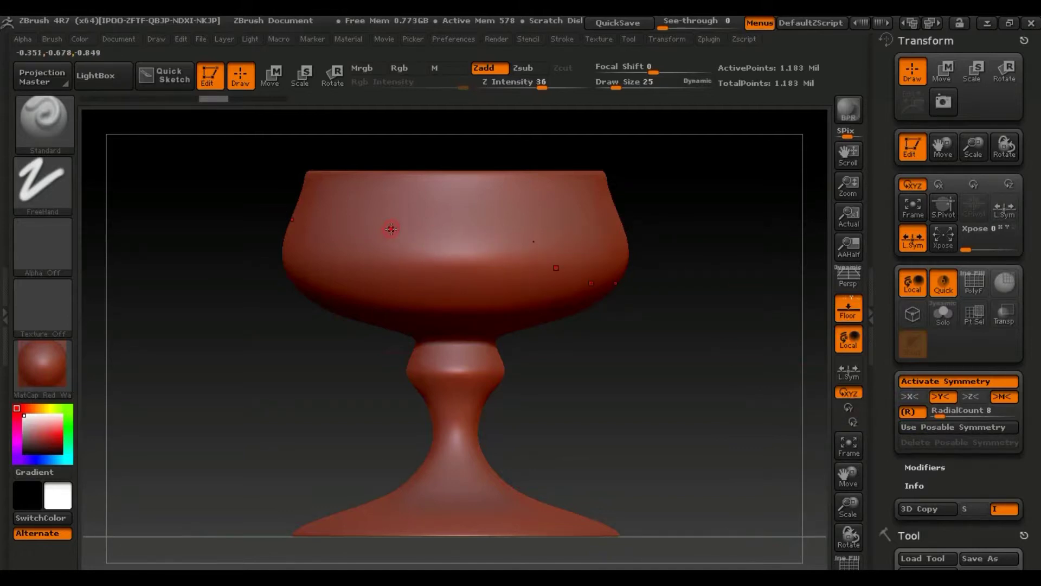
left_click_drag(390, 229, 410, 228)
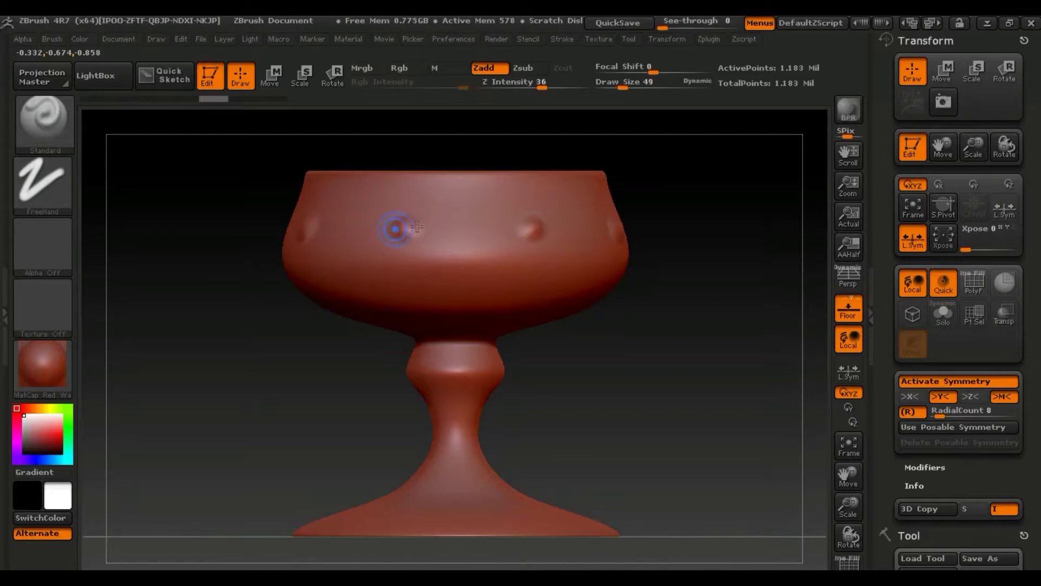
mouse_move(709, 221)
left_mouse_down()
mouse_move(594, 295)
mouse_move(698, 268)
mouse_move(713, 232)
left_mouse_up()
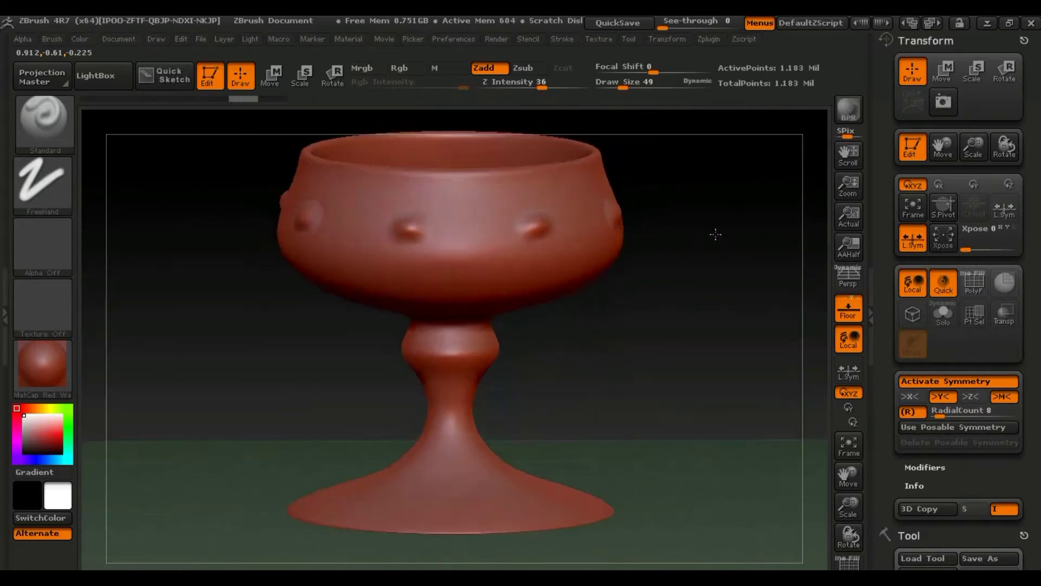
key("ctrl+z")
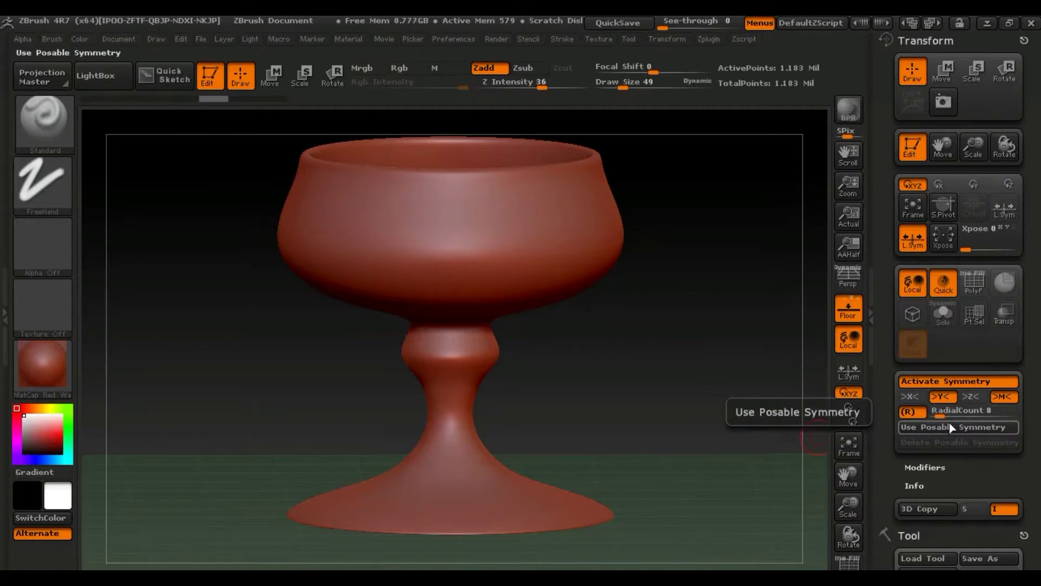
Raise RadialCount from 8 to 35 and try rim ridge rings, undoing each trial
left_click_drag(940, 413, 962, 418)
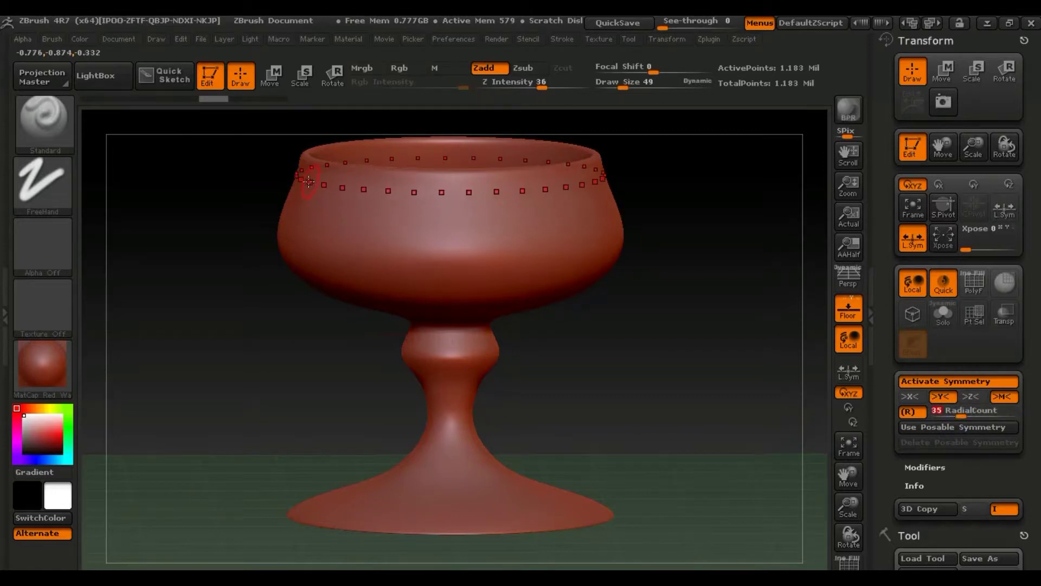
left_click_drag(297, 174, 301, 186)
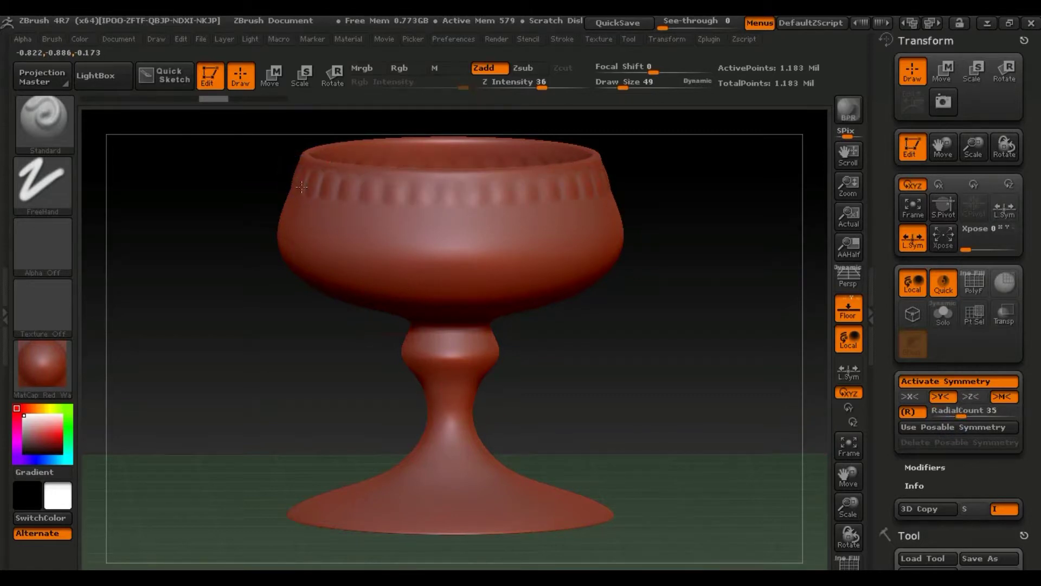
key("ctrl")
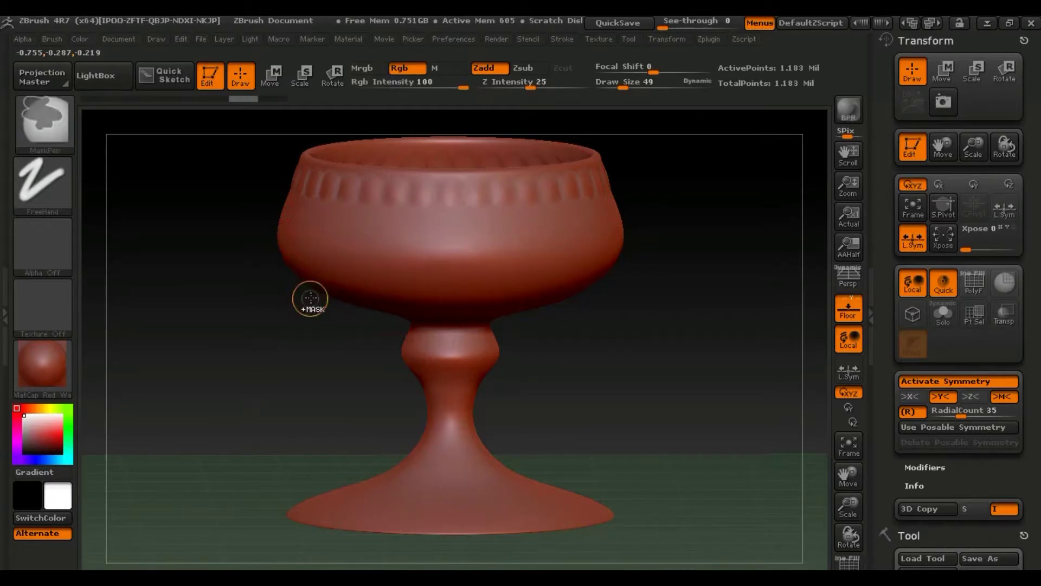
key("ctrl+z")
left_click_drag(326, 192, 344, 190)
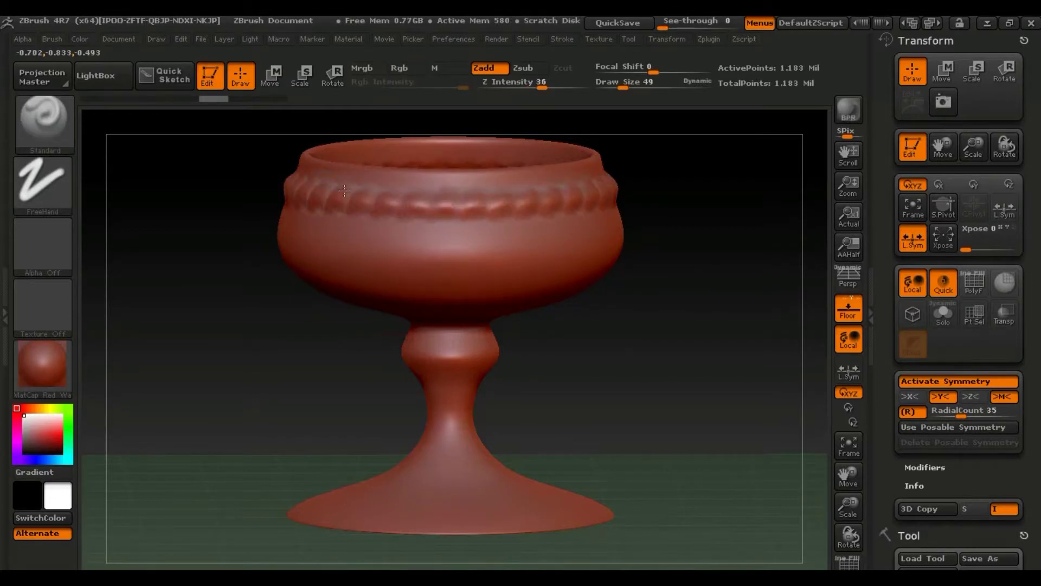
key("ctrl+z")
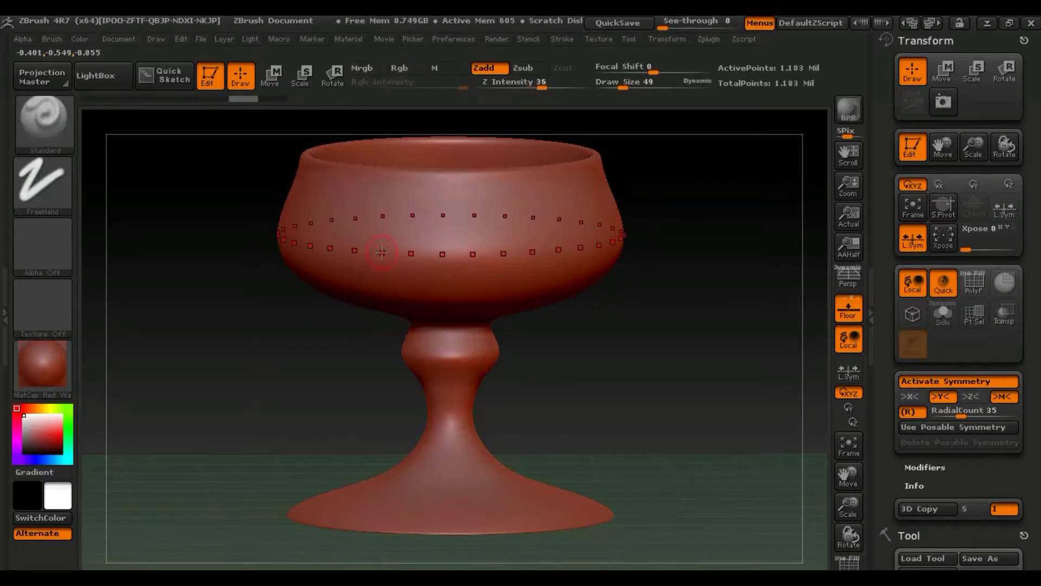
key("ctrl+z")
Sculpt vertical ridges down the whole bowl and orbit to inspect them
left_click(370, 239)
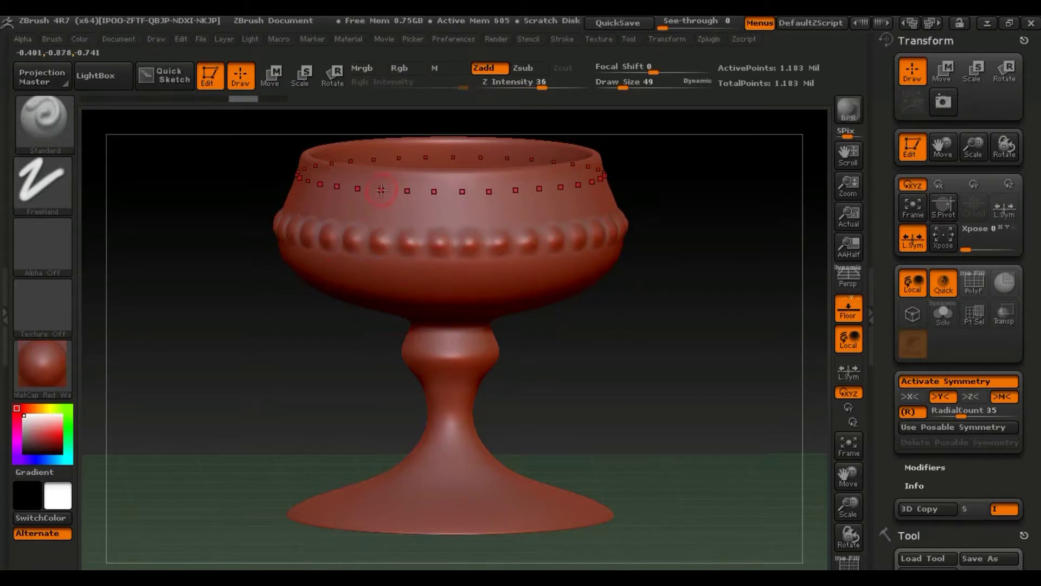
left_click_drag(381, 187, 428, 552)
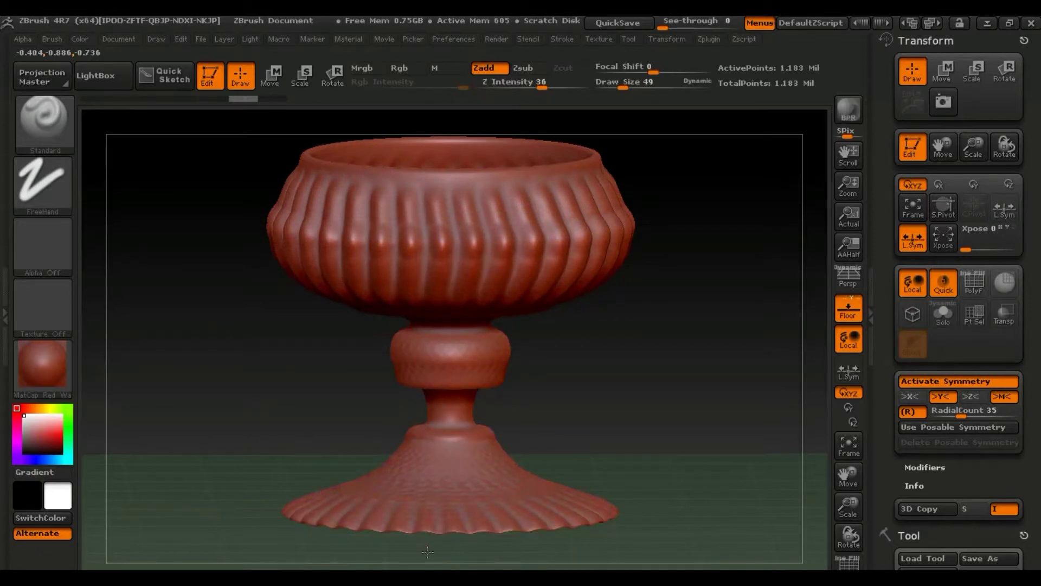
mouse_move(638, 385)
left_mouse_down()
mouse_move(650, 360)
mouse_move(639, 384)
left_mouse_up()
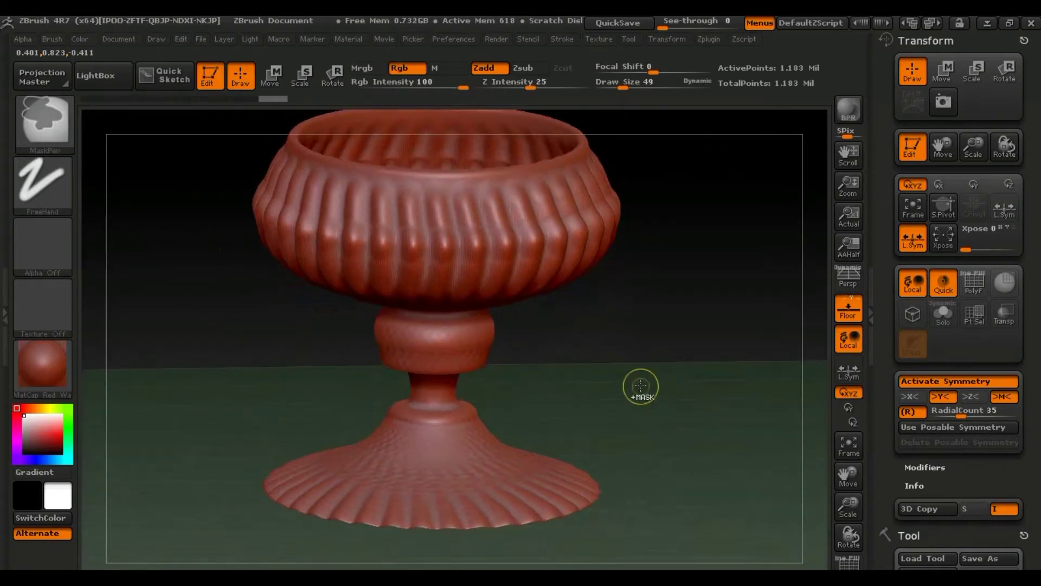
Undo the ridge detail, then try bump rings on the cup and base and undo them
key("ctrl+z")
key("ctrl+z")
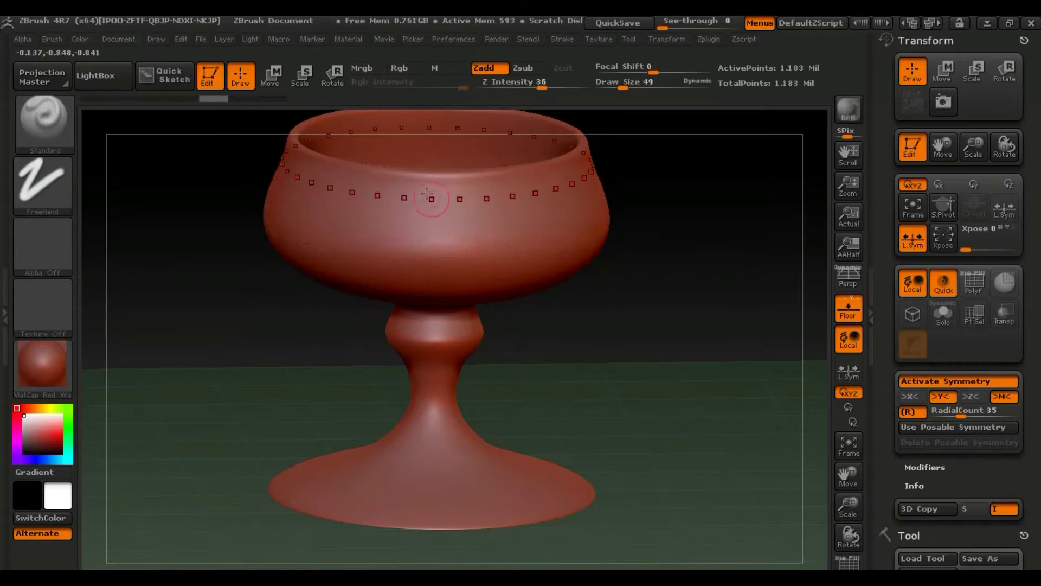
left_click_drag(439, 191, 439, 178)
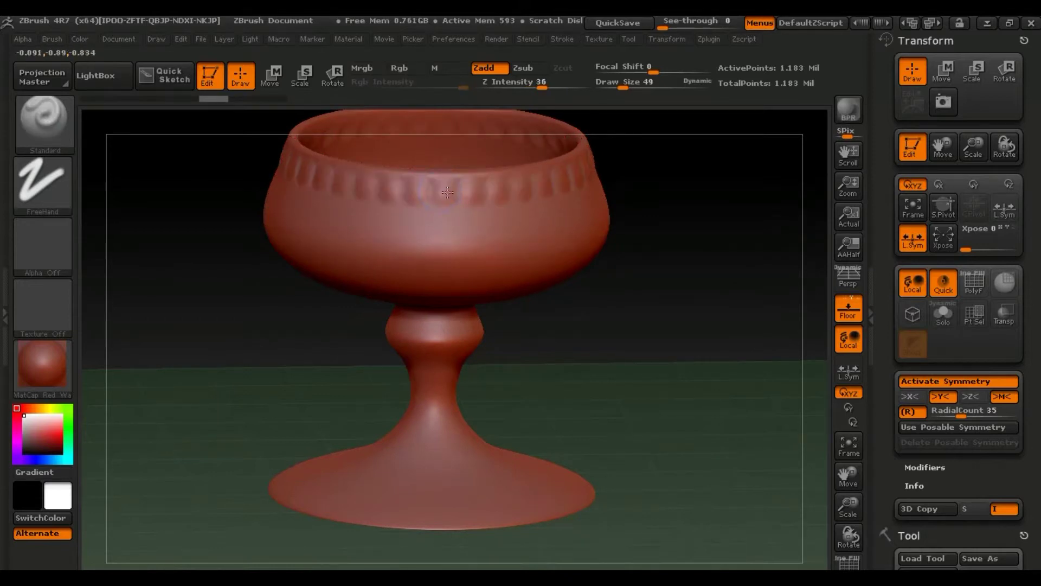
left_click(412, 278)
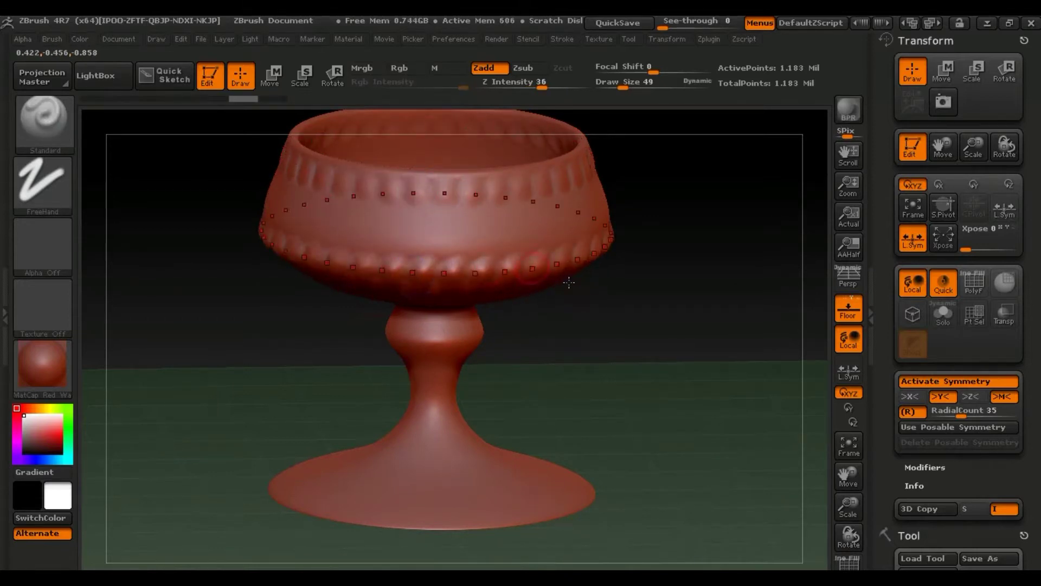
left_click_drag(631, 280, 637, 241)
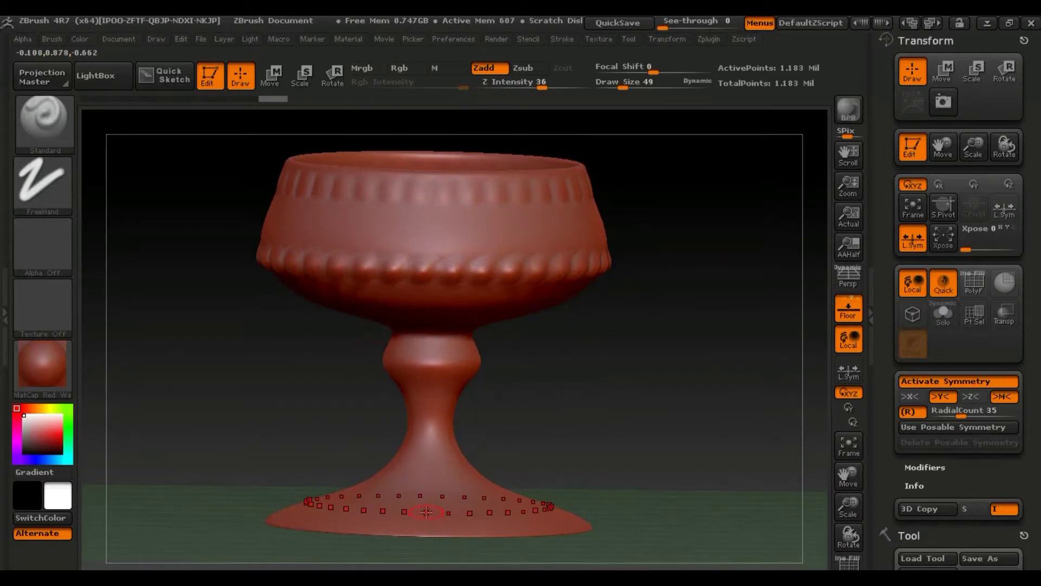
left_click(426, 512)
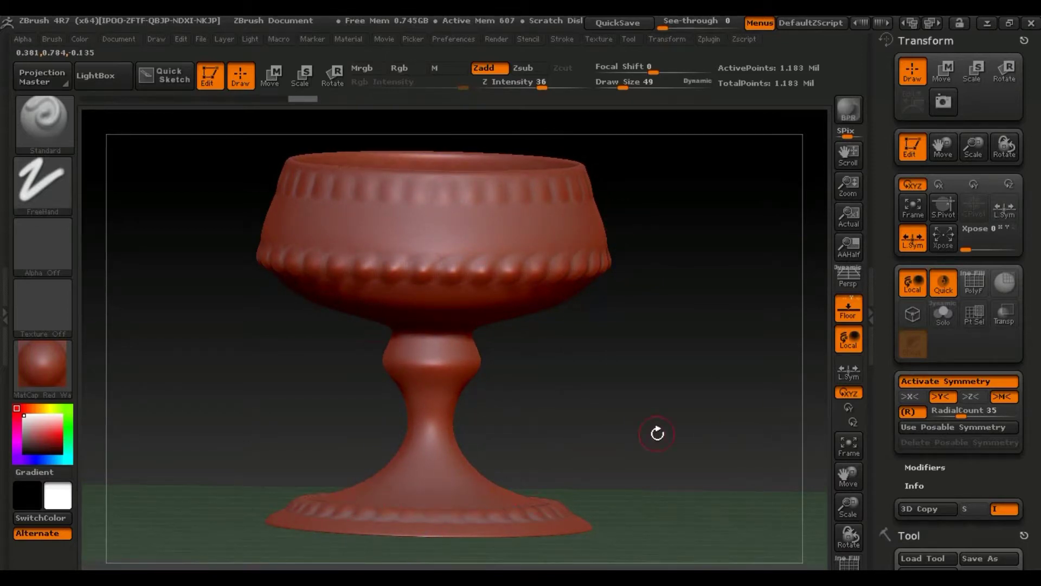
key("ctrl")
key("ctrl+z")
key("ctrl+z")
key("ctrl+z")
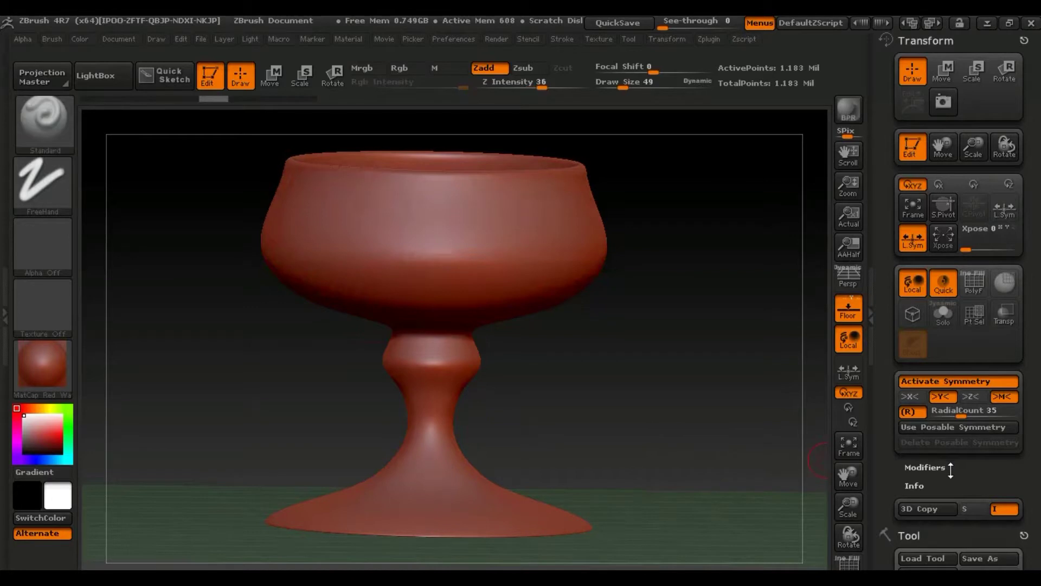
Change the radial copy count, try raised rings on cup, stem knob and base, then undo the stem rings
left_click_drag(959, 417, 956, 417)
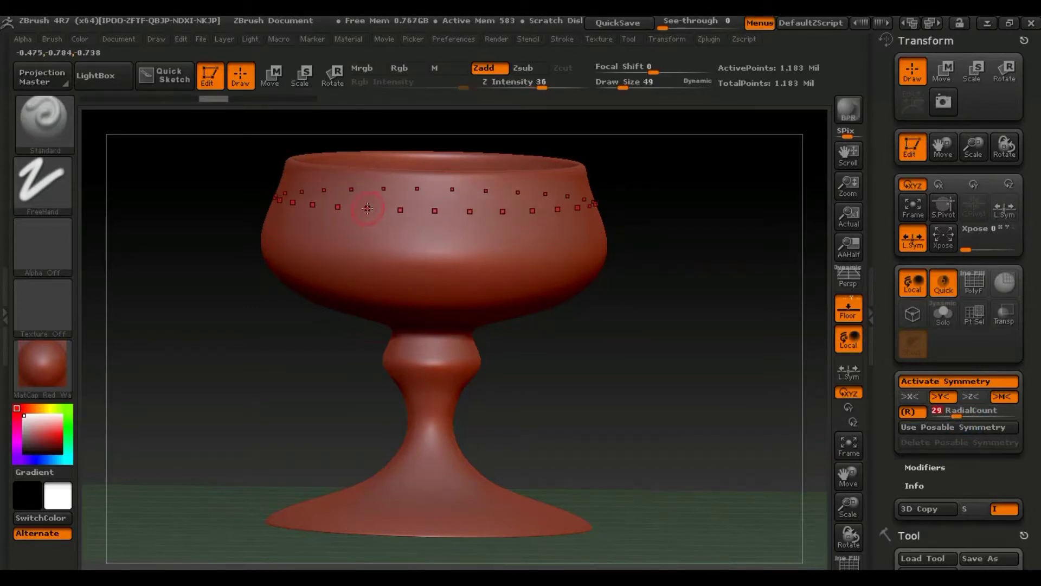
left_click(372, 200)
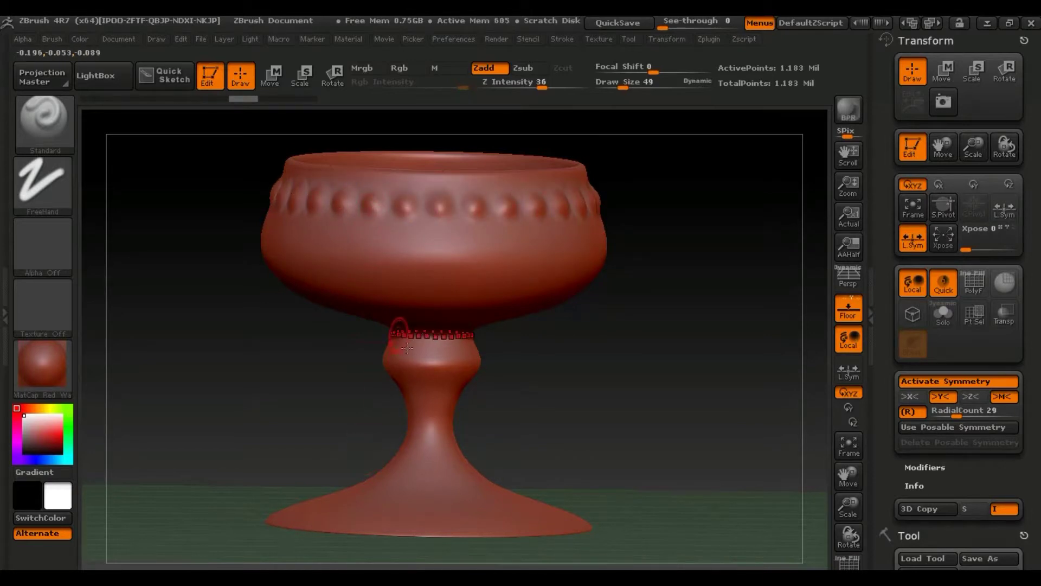
left_click_drag(436, 365, 437, 370)
left_click(449, 469)
key("ctrl")
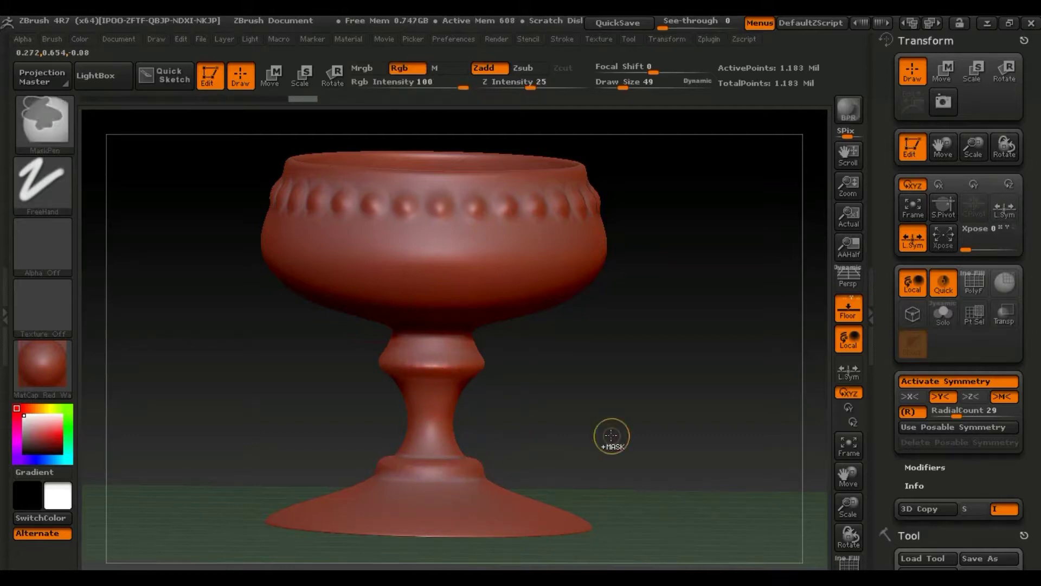
key("ctrl+z")
key("ctrl+z")
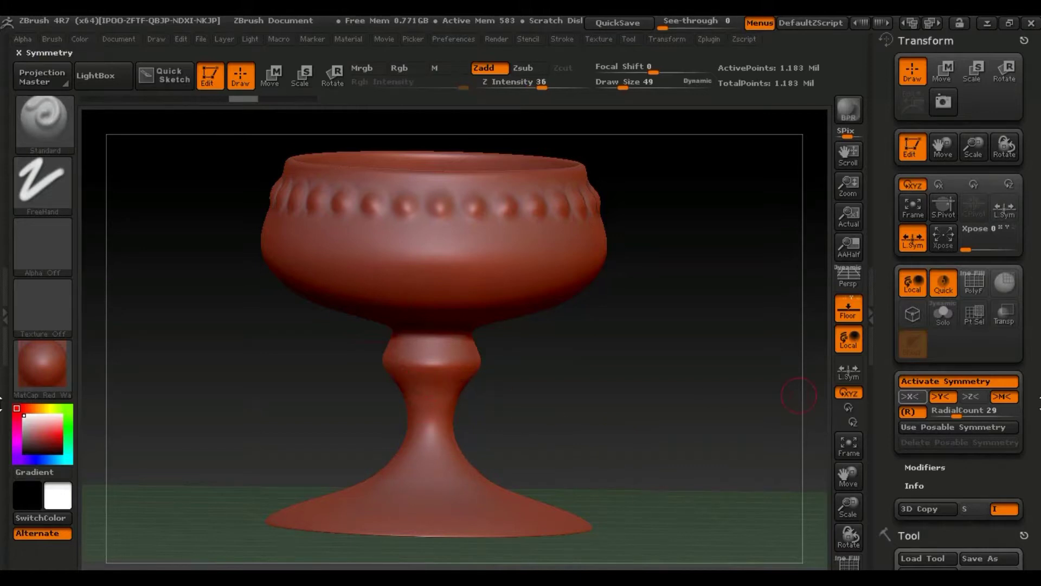
Lower RadialCount to 13, try elongated bumps around the base, then undo the base and cup bumps
left_click(946, 415)
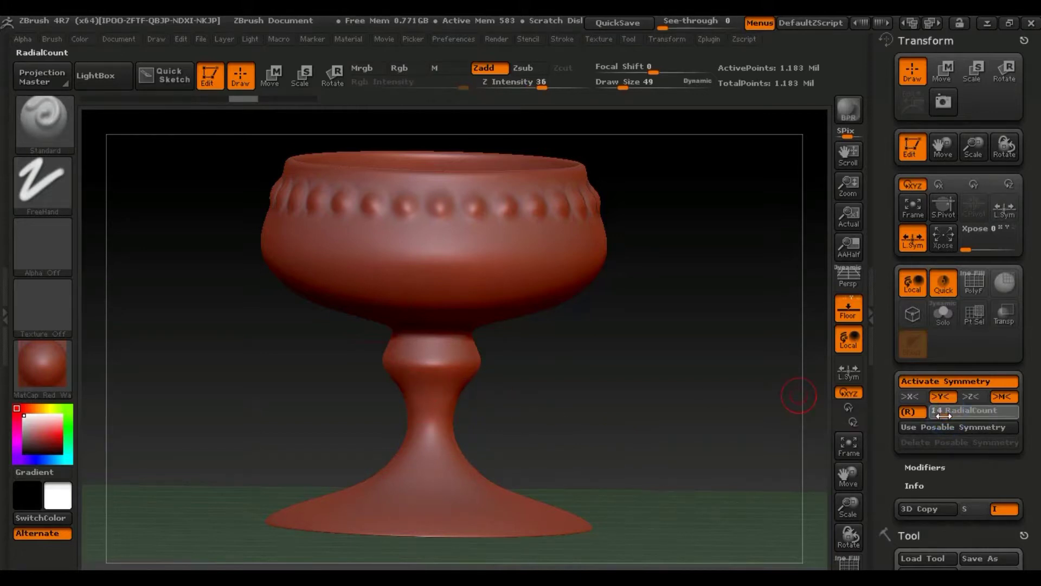
left_click_drag(944, 416, 942, 415)
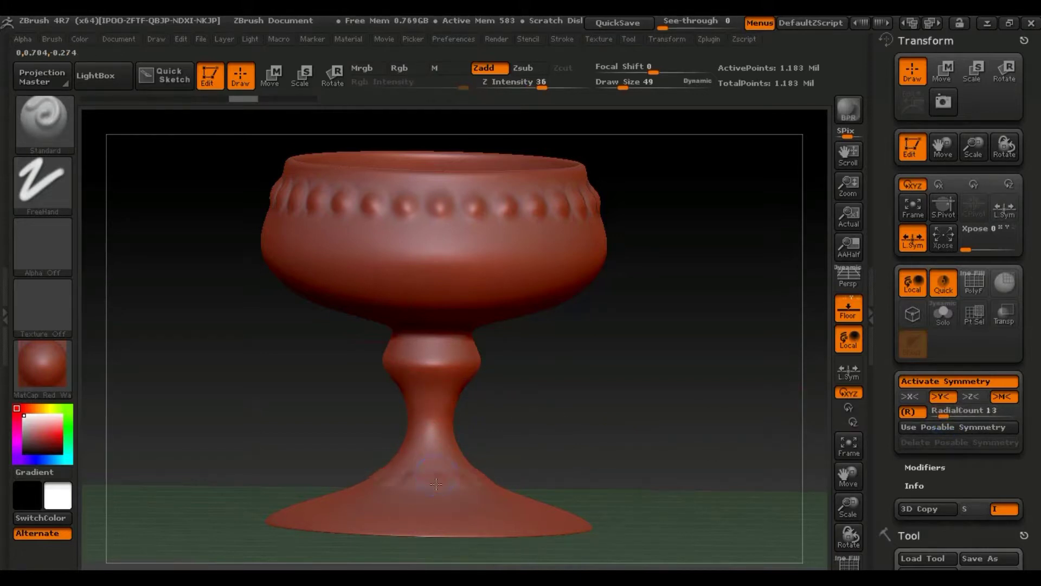
left_click_drag(627, 400, 620, 432)
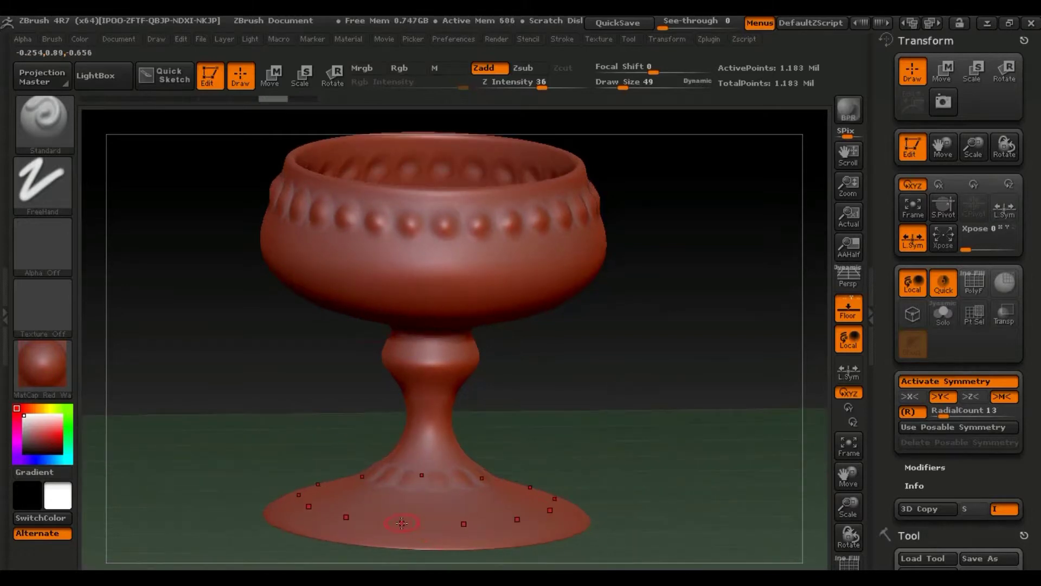
left_click_drag(399, 525, 408, 539)
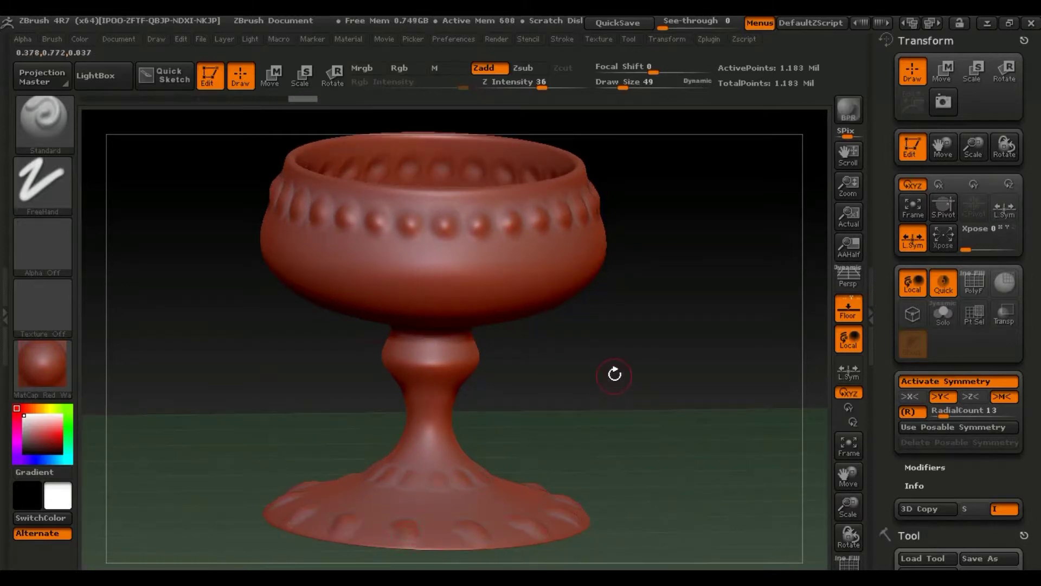
left_click_drag(658, 346, 659, 336)
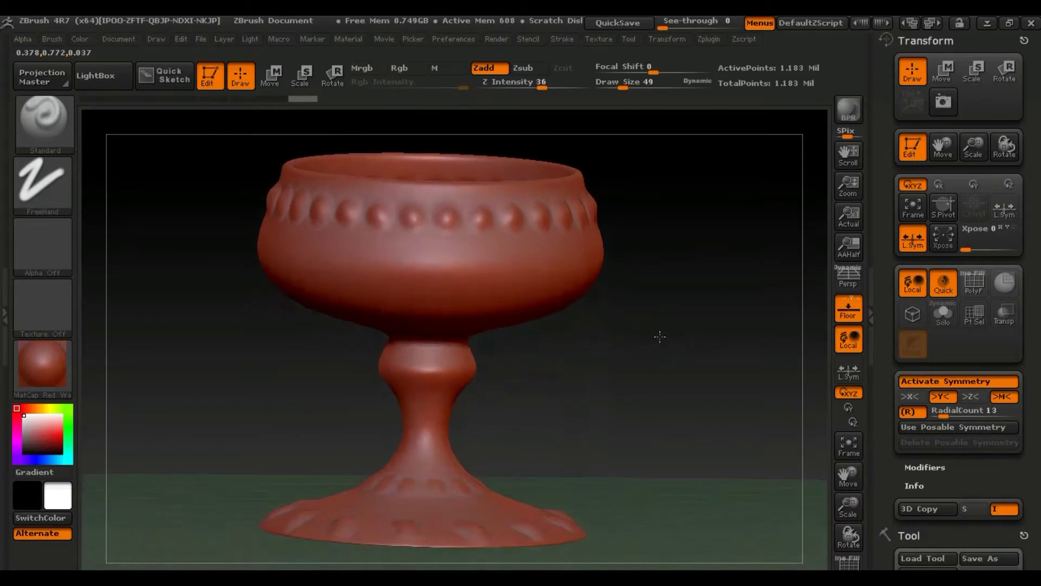
key("ctrl")
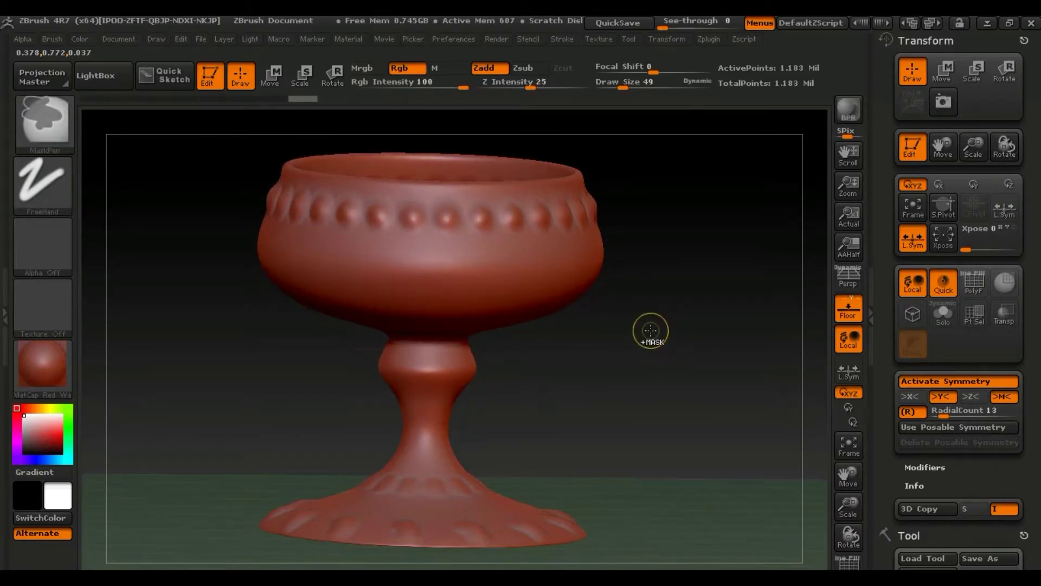
key("ctrl+z")
key("ctrl+z")
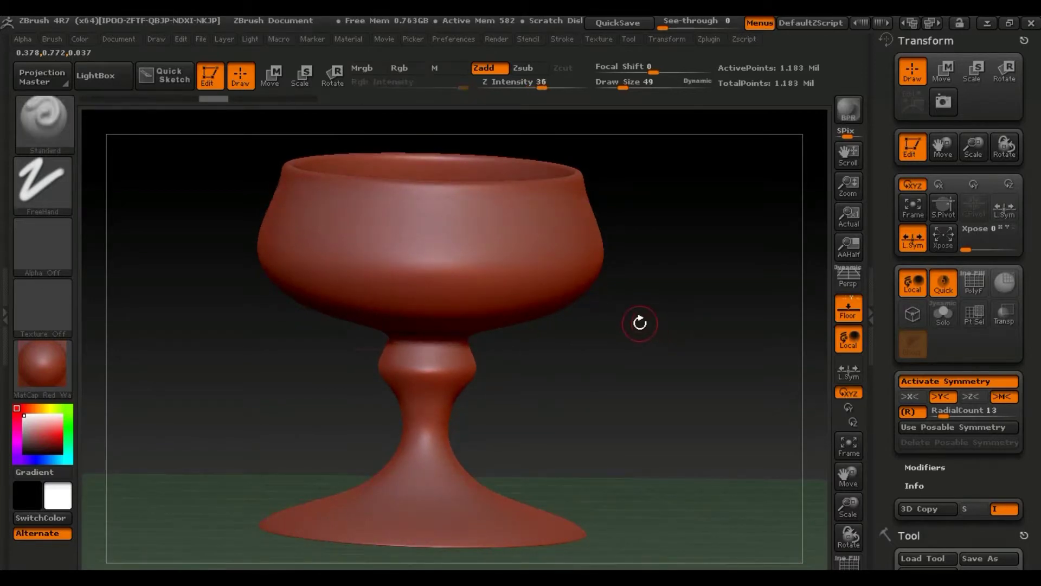
Set the brush stroke type to DragRect
left_click(42, 181)
left_click(27, 185)
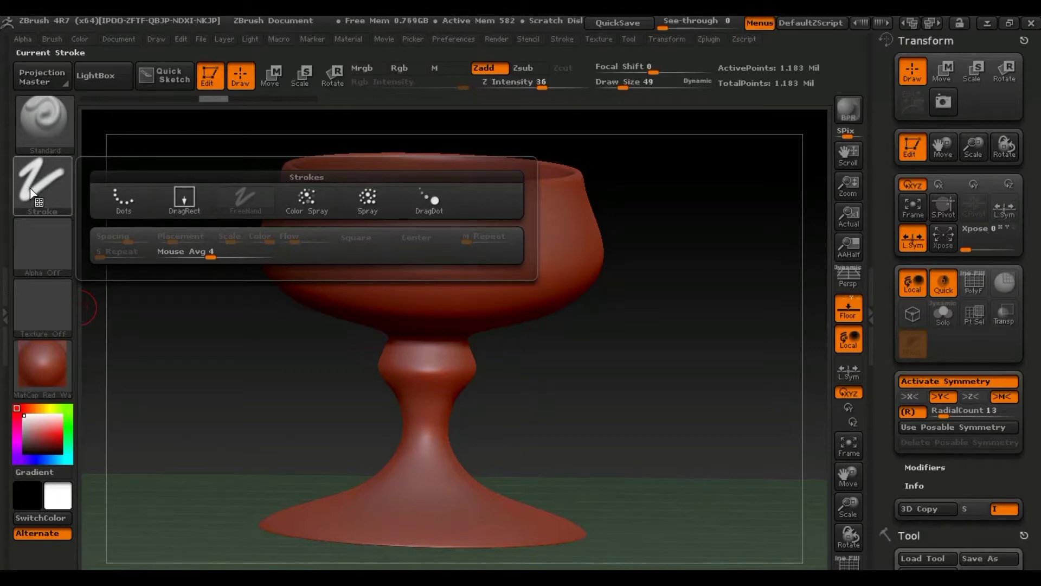
left_click(184, 198)
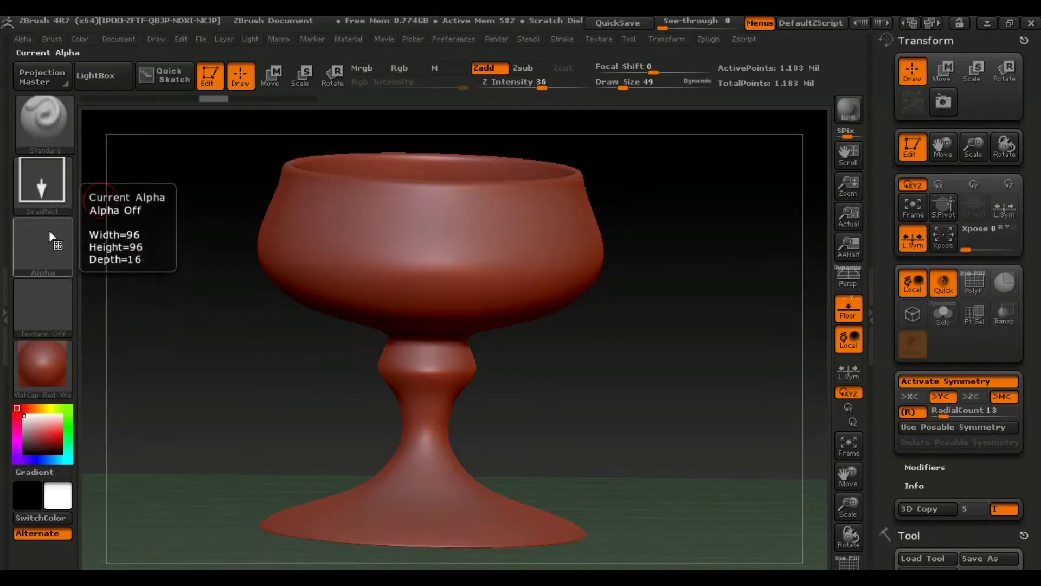
Choose BrushAlpha as the brush's ornamental alpha
left_click(43, 244)
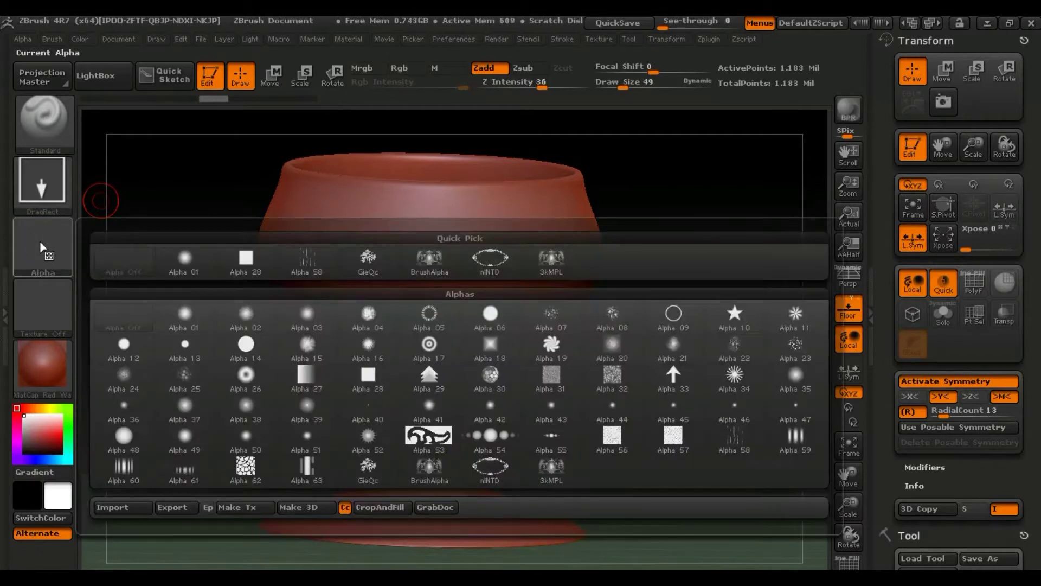
left_click(380, 402)
left_click(40, 249)
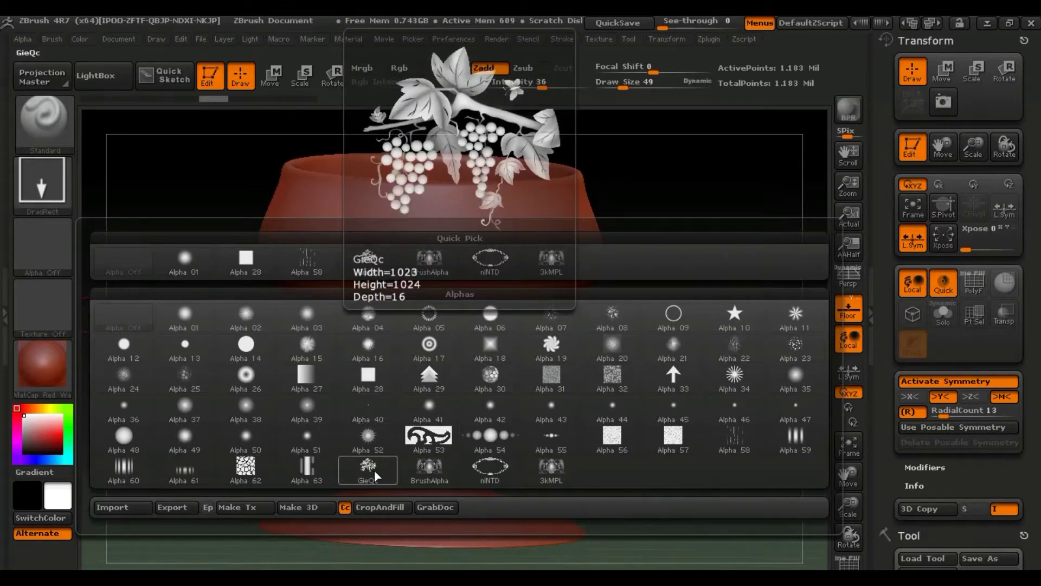
left_click(432, 471)
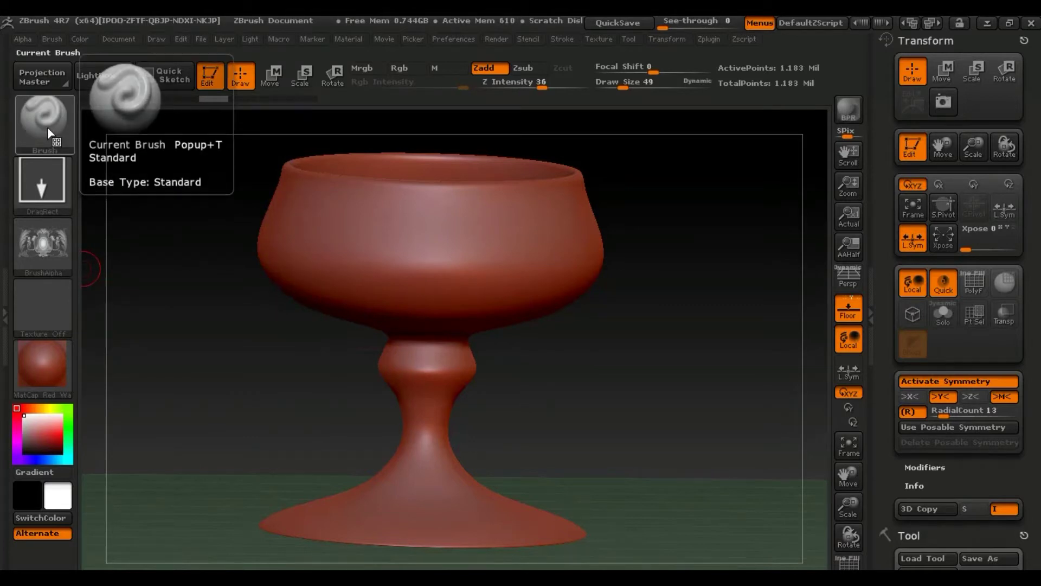
left_click(42, 244)
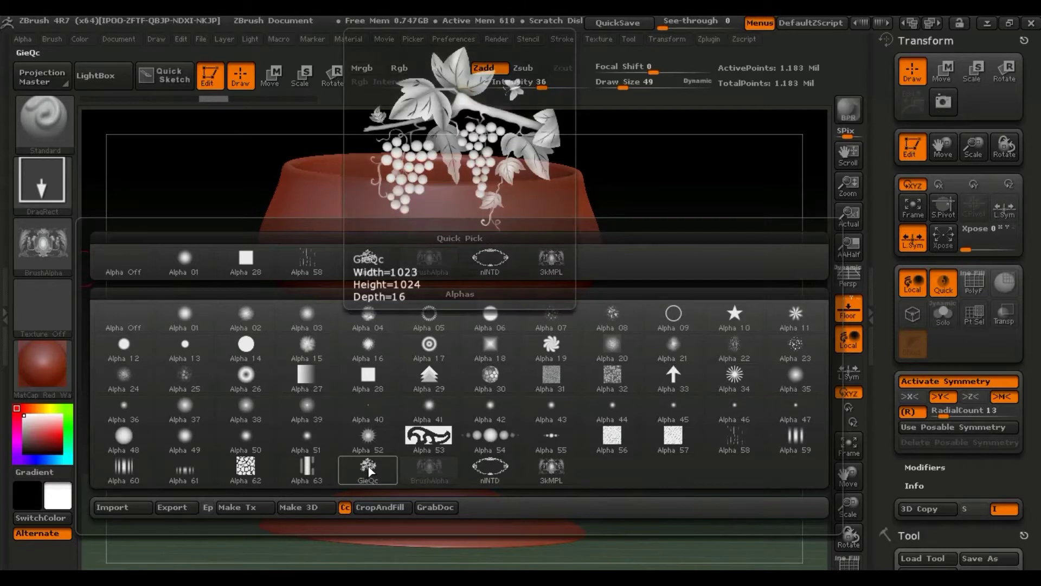
left_click(431, 469)
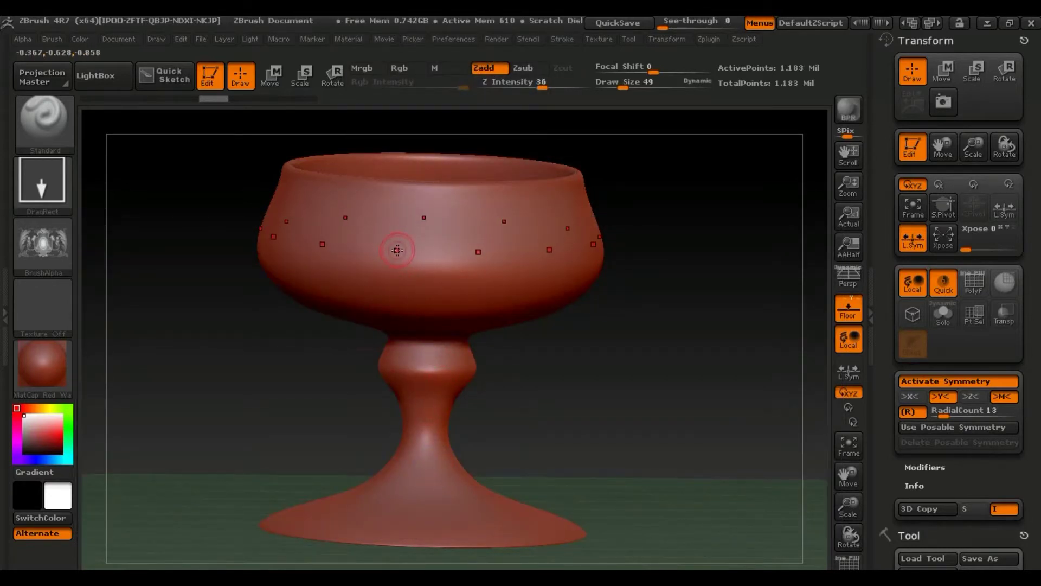
Turn off Y, radial and overall symmetry, then stamp one ornamental crest on the bowl front
left_click(935, 397)
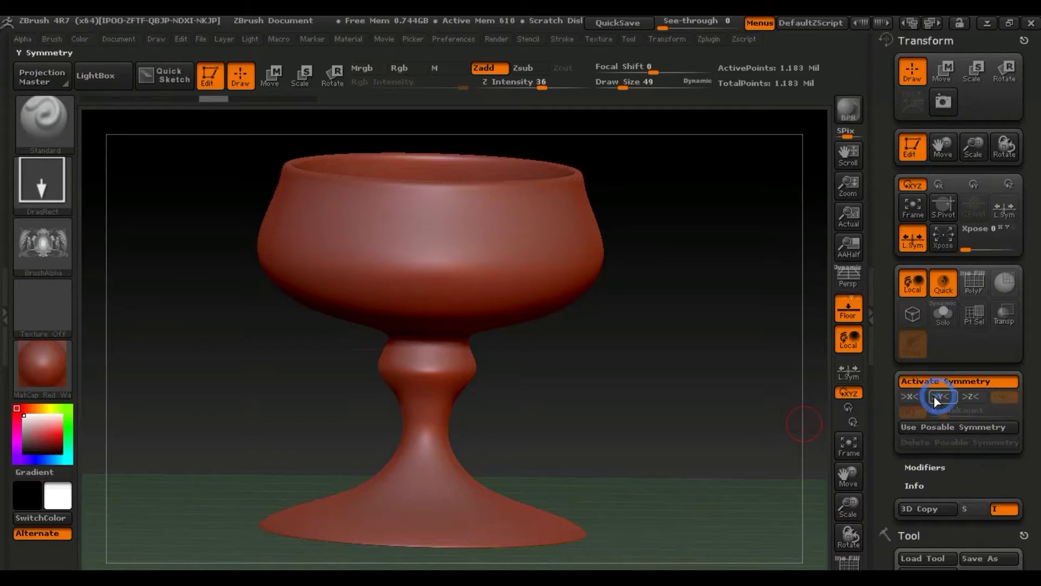
left_click(911, 396)
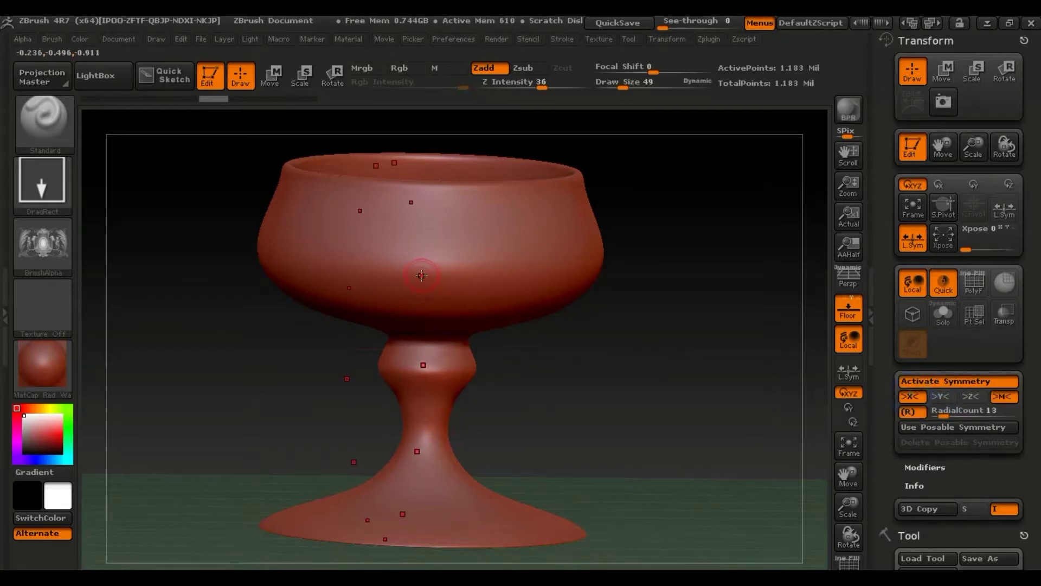
left_click(911, 412)
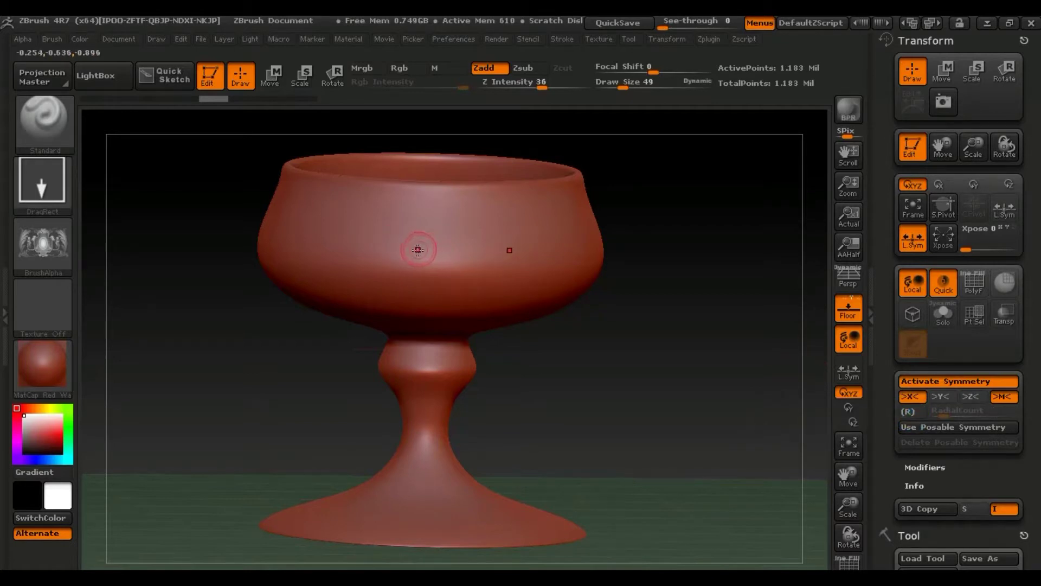
left_click(949, 382)
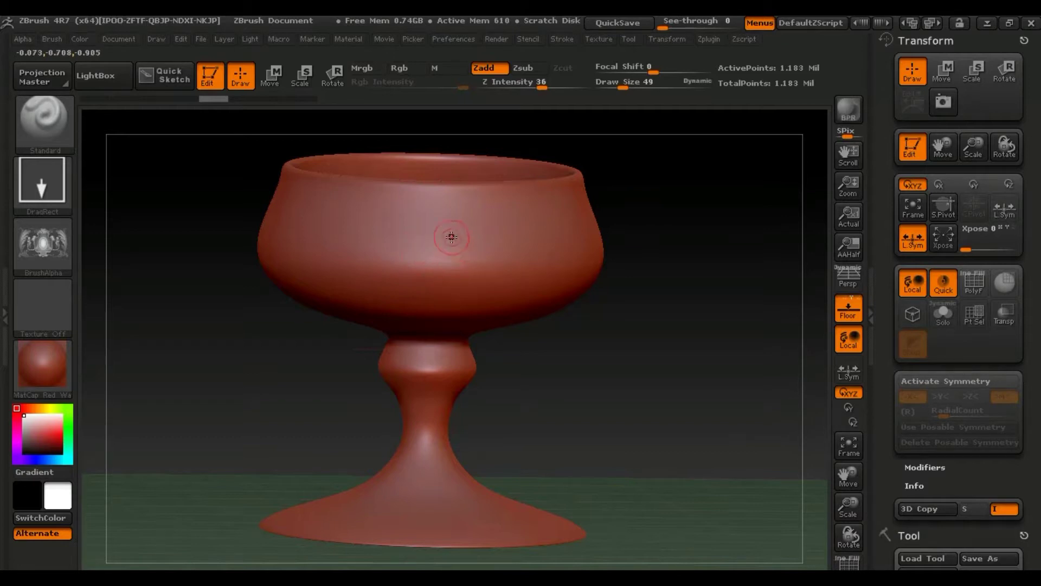
left_click_drag(451, 237, 414, 247, "alt")
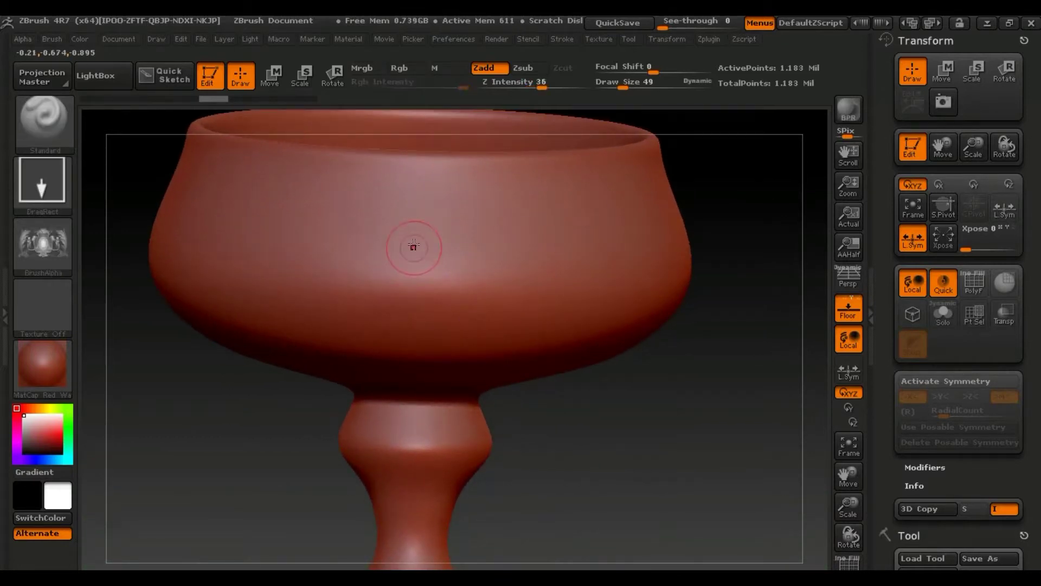
left_click_drag(414, 269, 413, 20)
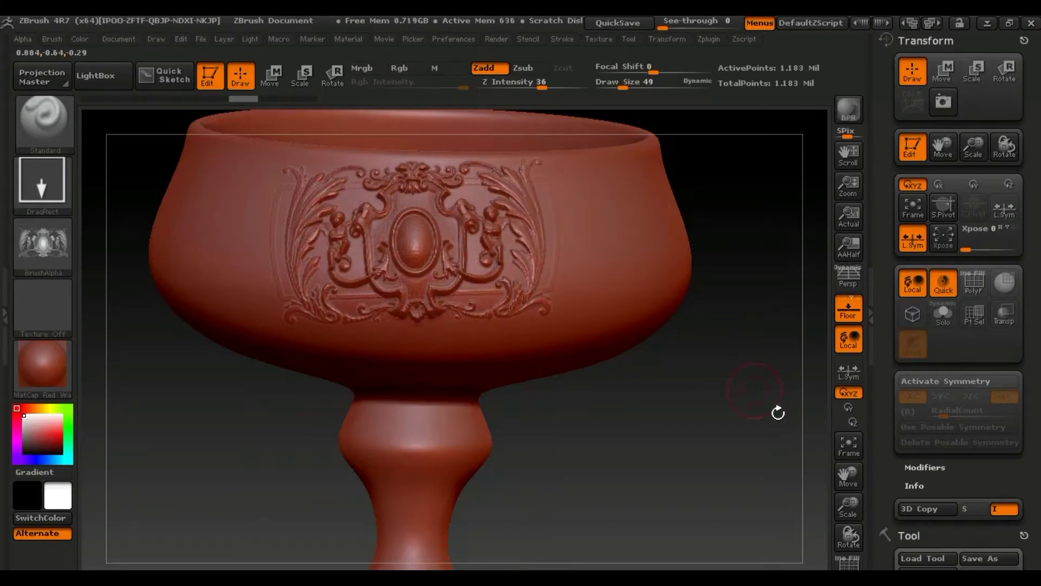
Orbit to face the ornament and scroll the right tray to the Geometry subpalette's Divide
mouse_move(640, 395)
left_mouse_down()
mouse_move(658, 407)
mouse_move(653, 390)
mouse_move(632, 400)
mouse_move(635, 417)
mouse_move(544, 329)
mouse_move(450, 368)
mouse_move(450, 383)
left_mouse_up()
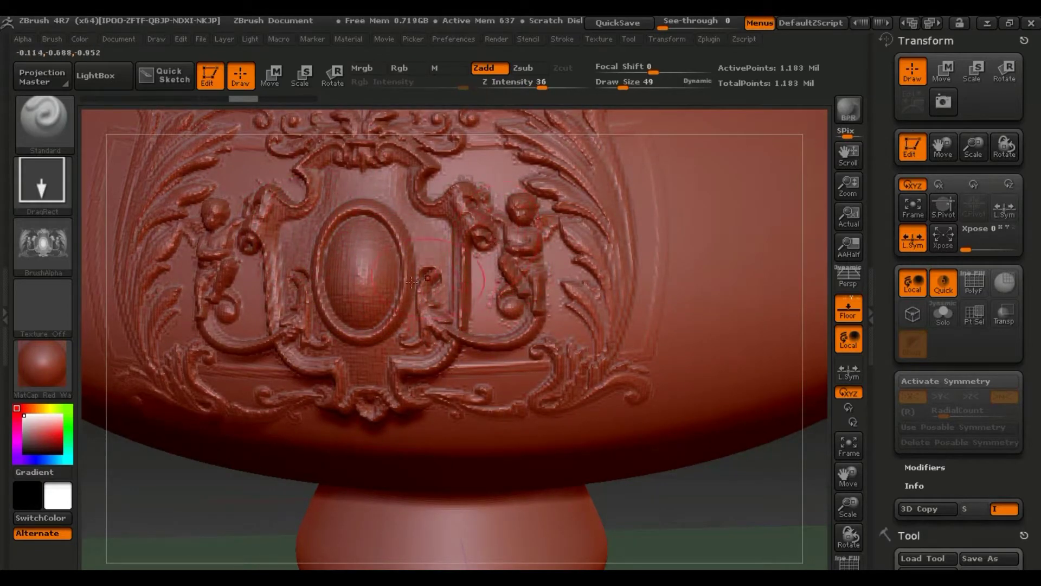
mouse_move(382, 319)
left_mouse_down("ctrl")
mouse_move(472, 197)
mouse_move(326, 428)
left_mouse_up("ctrl")
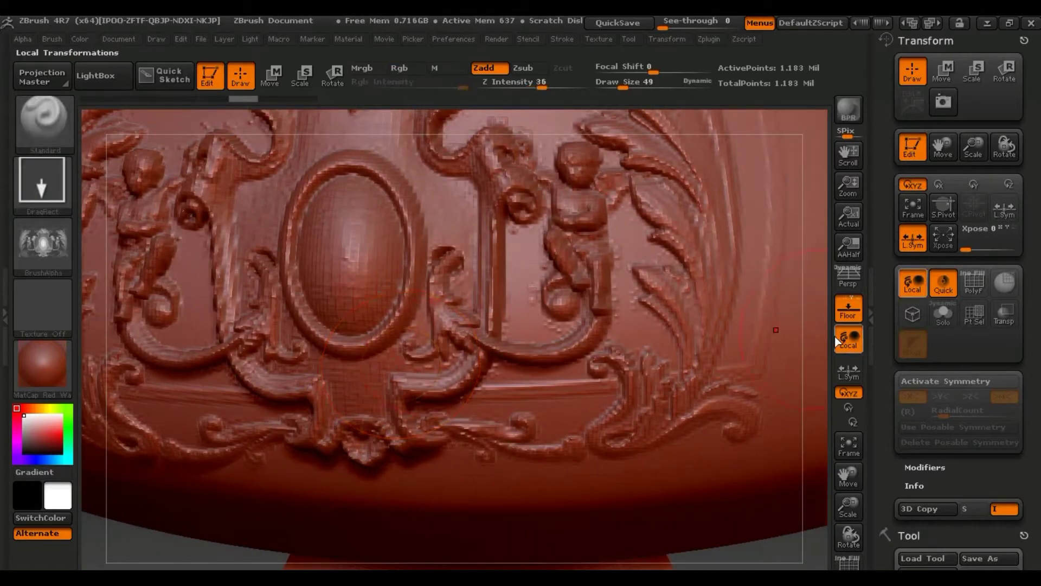
scroll(879, 300, "down", 3)
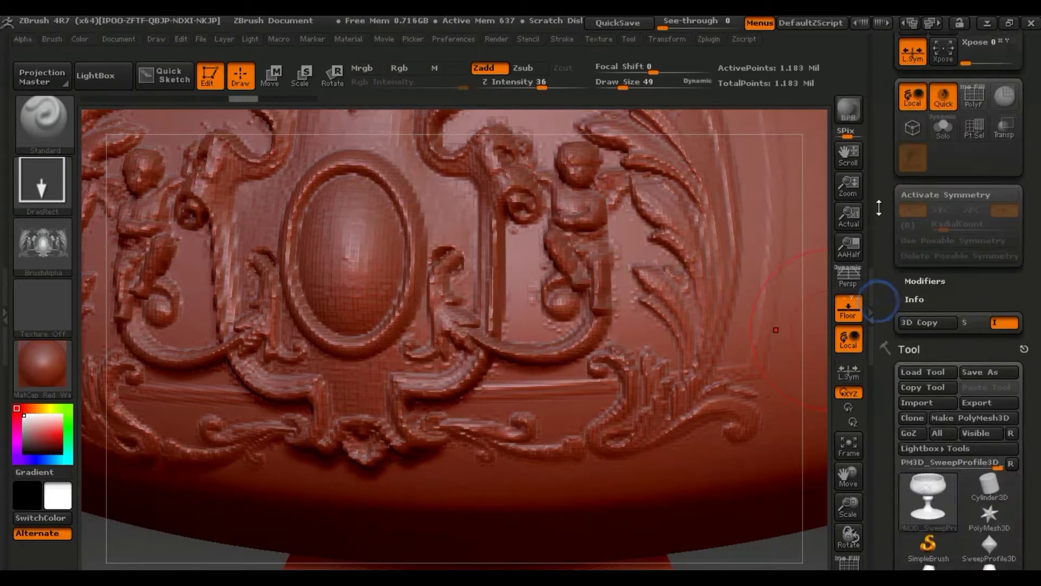
scroll(878, 300, "down", 4)
scroll(879, 302, "up", 7)
scroll(879, 302, "down", 5)
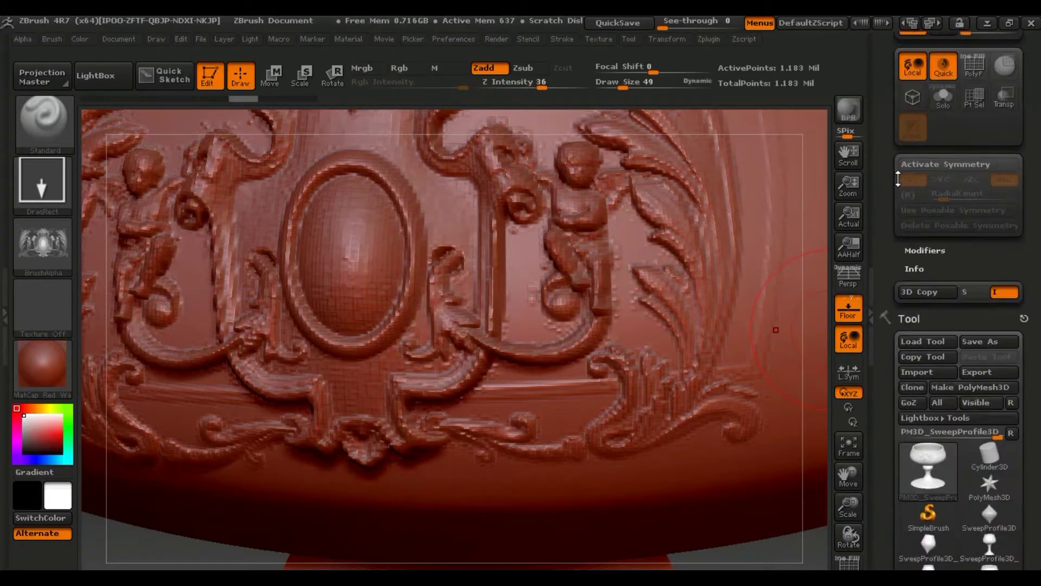
scroll(942, 216, "down", 10)
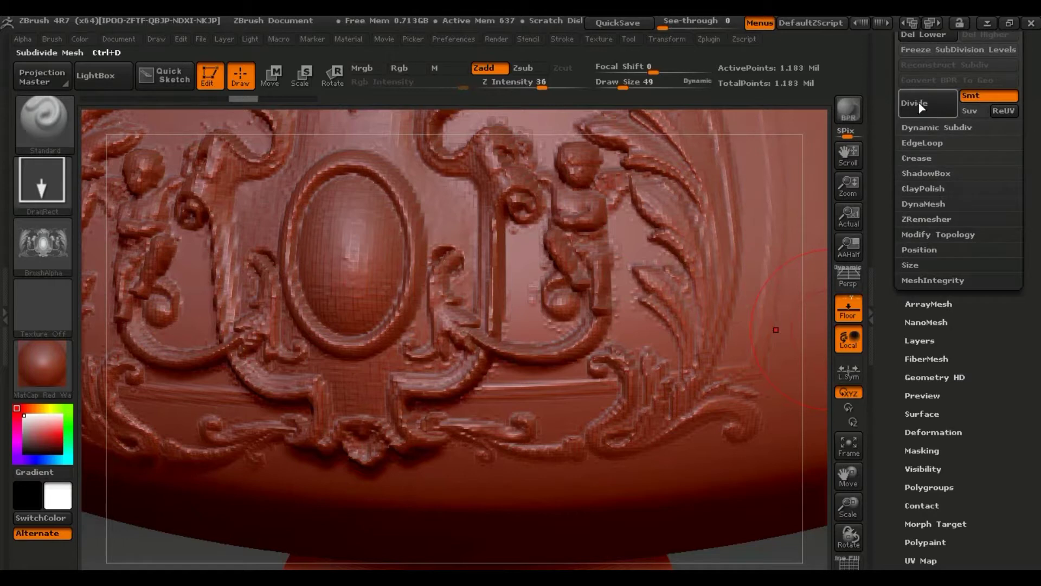
Subdivide the mesh two levels with Divide and Ctrl+D, then undo the ornament relief
left_click(916, 103)
key("ctrl+d")
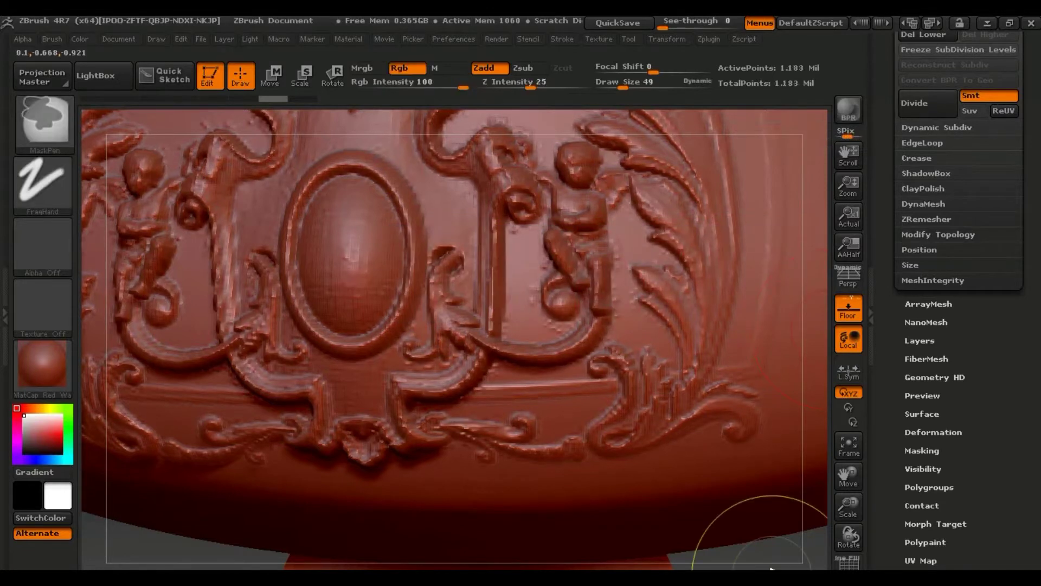
key("ctrl+z")
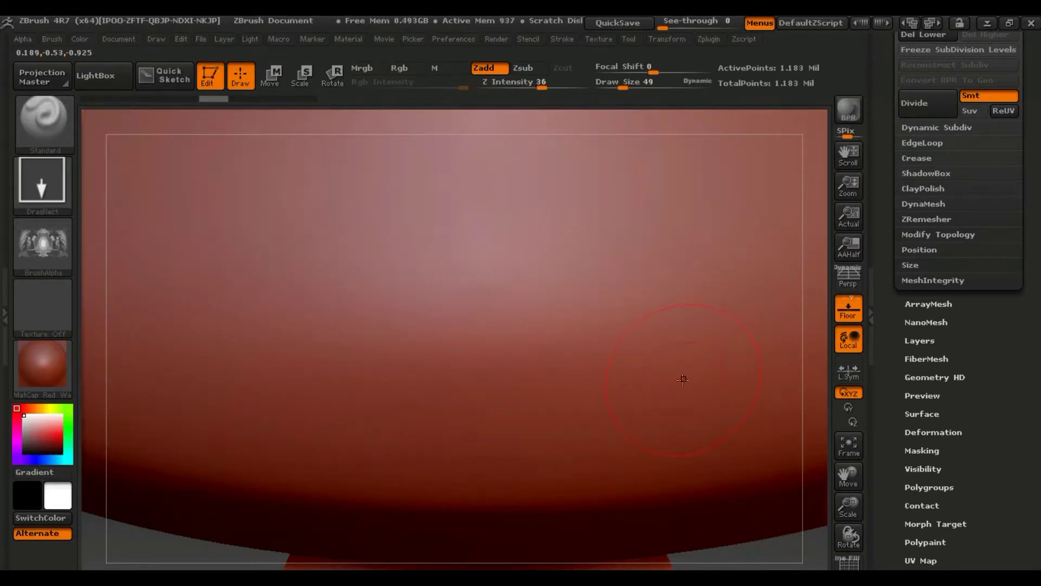
mouse_move(681, 377)
left_mouse_down("alt")
mouse_move(601, 293)
mouse_move(404, 277)
left_mouse_up("alt")
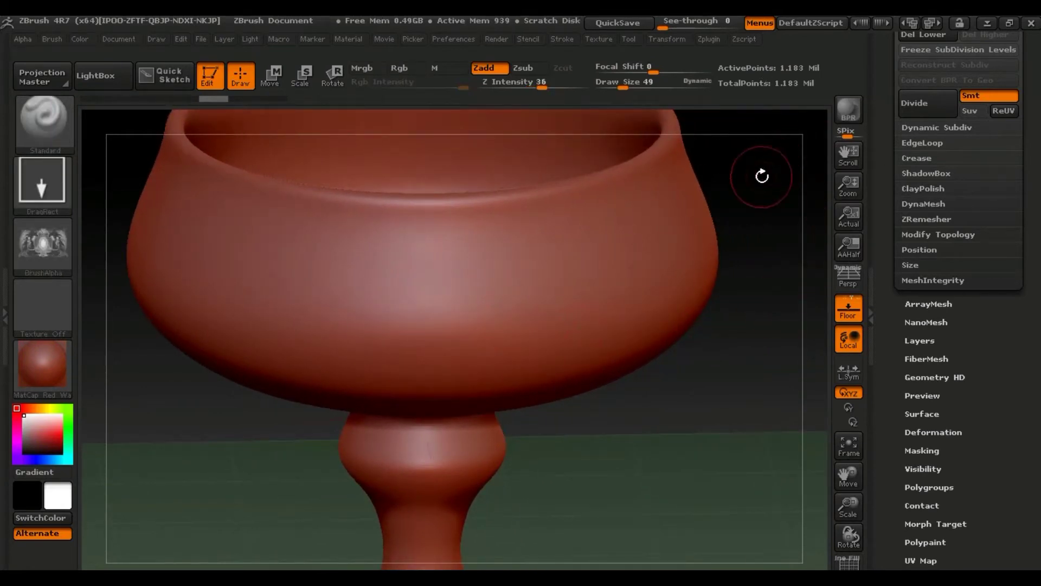
Test-stamp the ornament at the bowl centre and undo each stamp until the bowl is plain
mouse_move(409, 281)
left_mouse_down()
mouse_move(489, 88)
mouse_move(672, 237)
left_mouse_up()
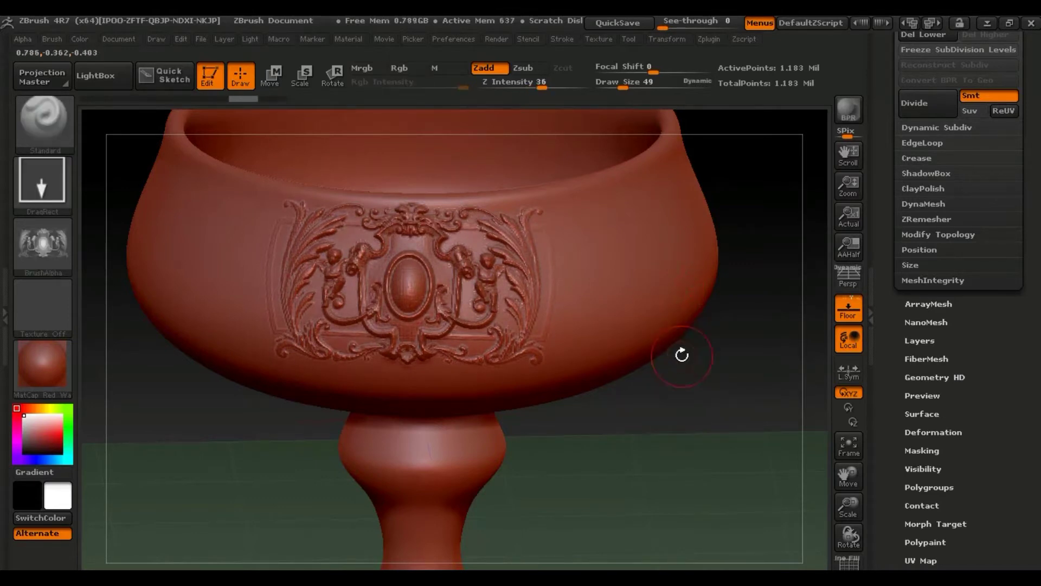
left_click_drag(705, 360, 567, 292)
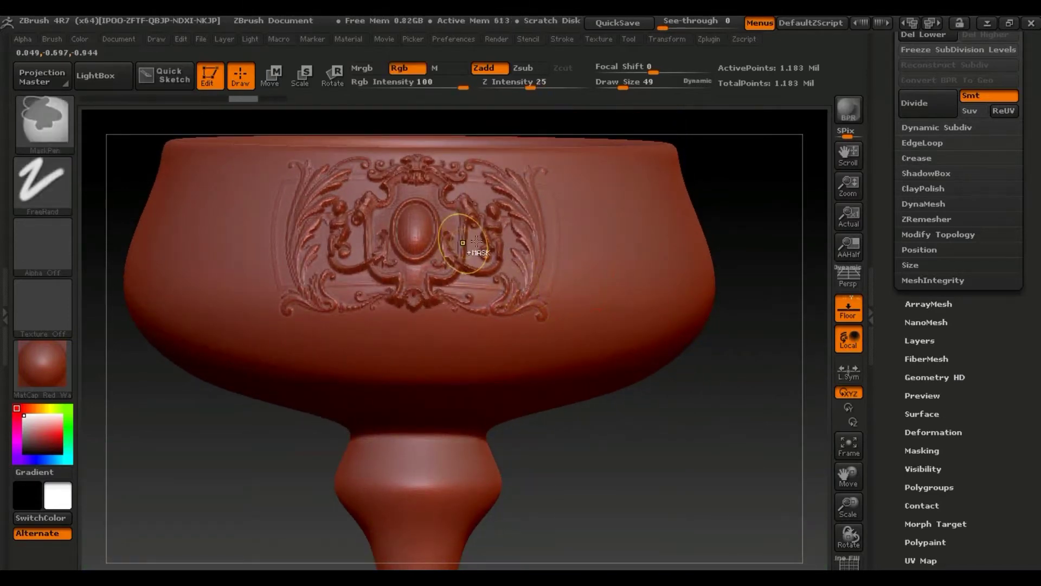
key("ctrl+z")
left_click_drag(386, 280, 388, 163)
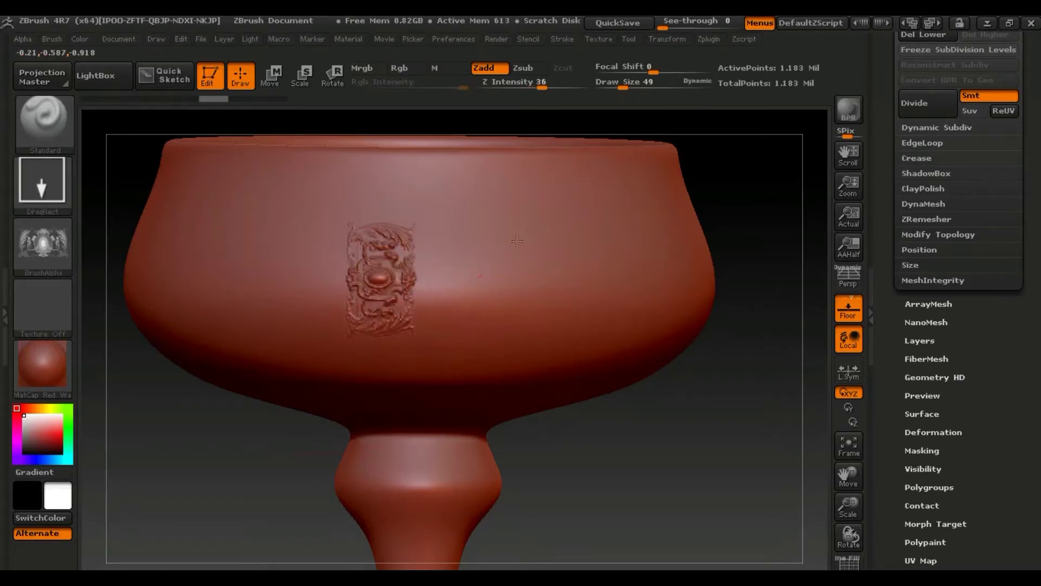
left_click_drag(388, 21, 384, 20)
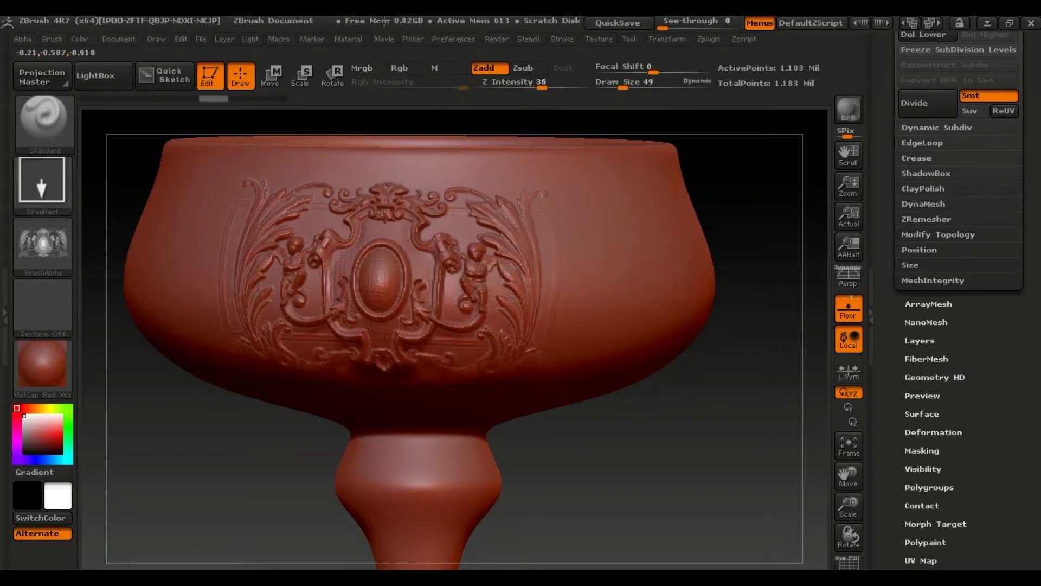
key("ctrl")
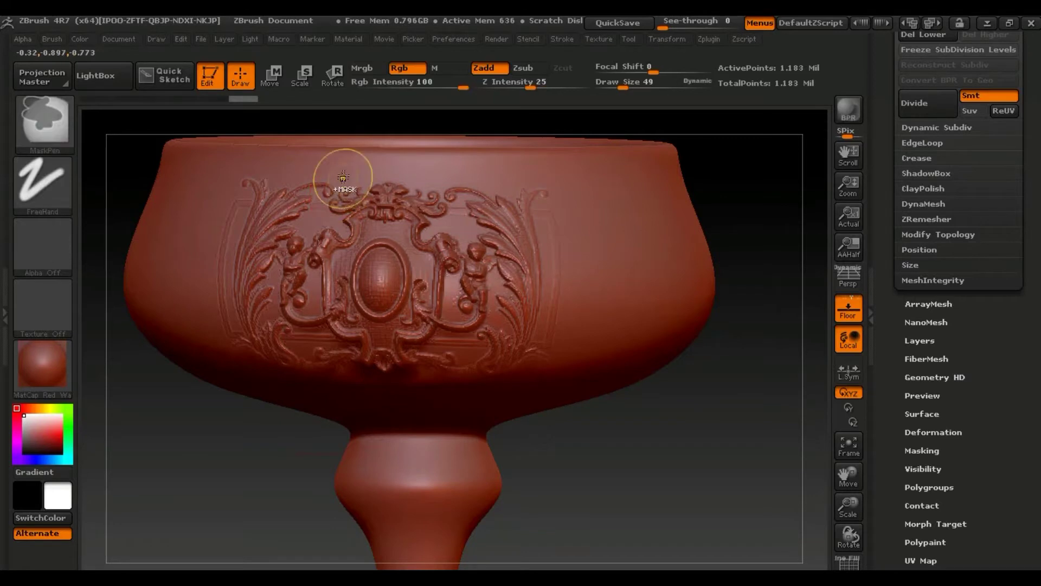
left_click_drag(348, 199, 493, 263, "alt")
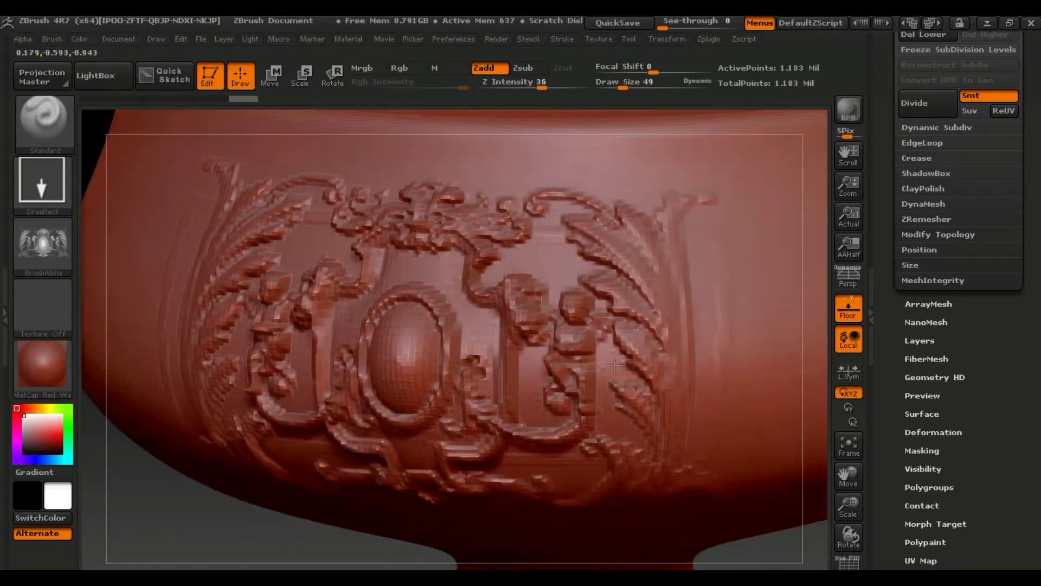
key("ctrl+z")
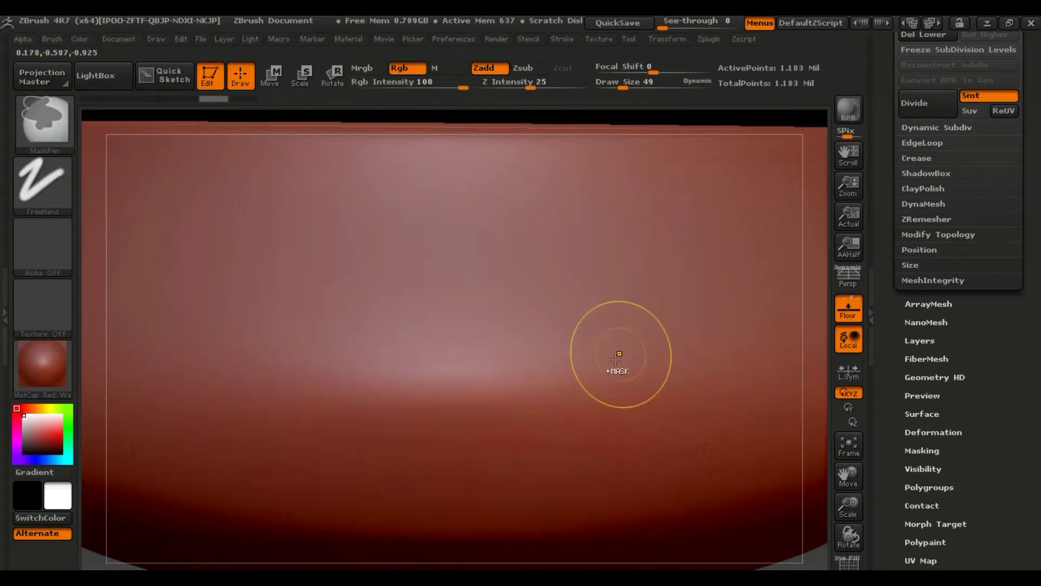
key("ctrl+z")
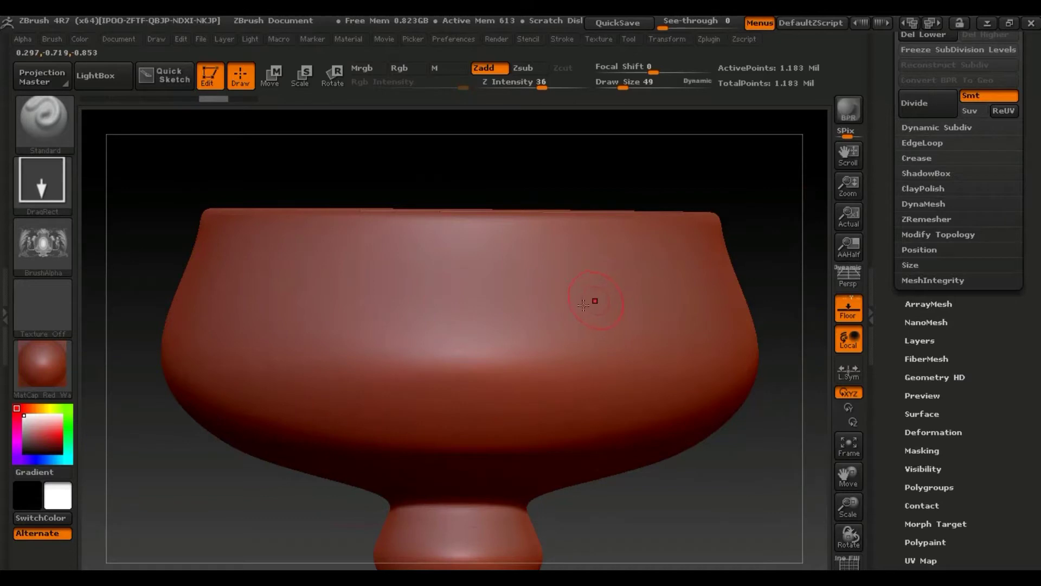
Load the GieQc grape-vine alpha, stamp it on the bowl, inspect it and undo it
left_click(59, 258)
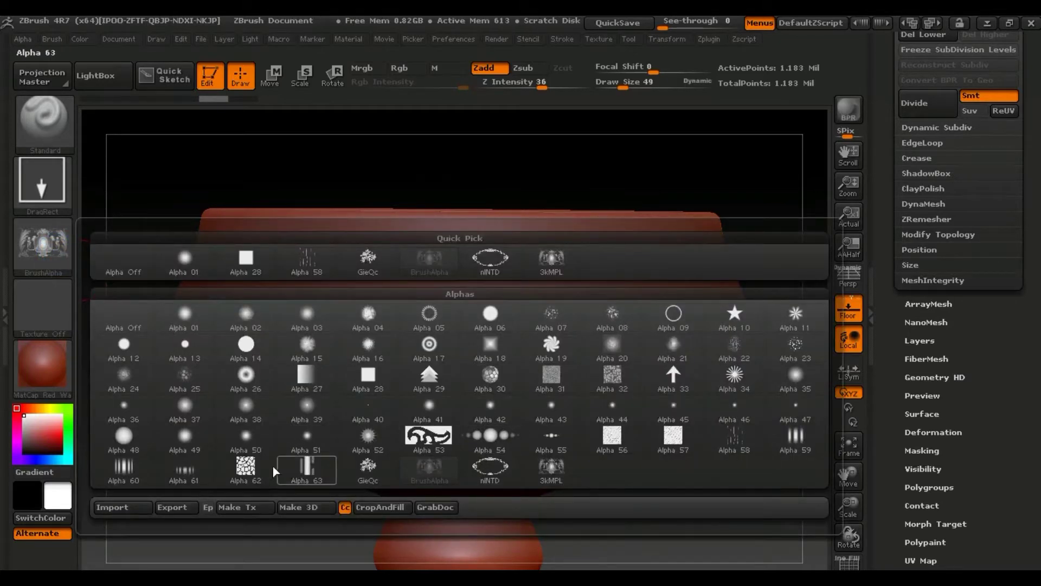
left_click(368, 470)
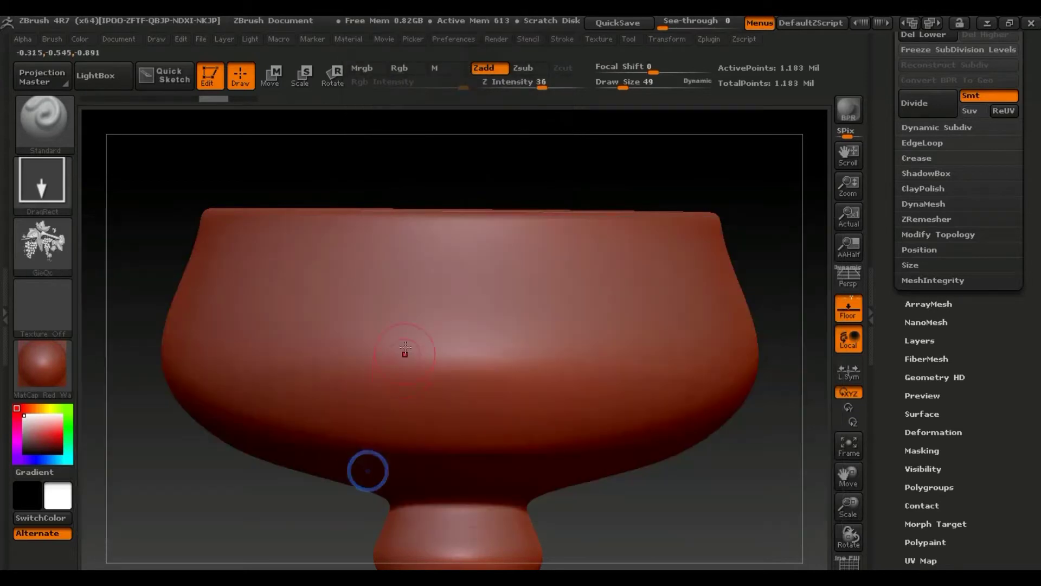
mouse_move(444, 326)
left_mouse_down()
mouse_move(485, 104)
mouse_move(423, 152)
mouse_move(433, 138)
left_mouse_up()
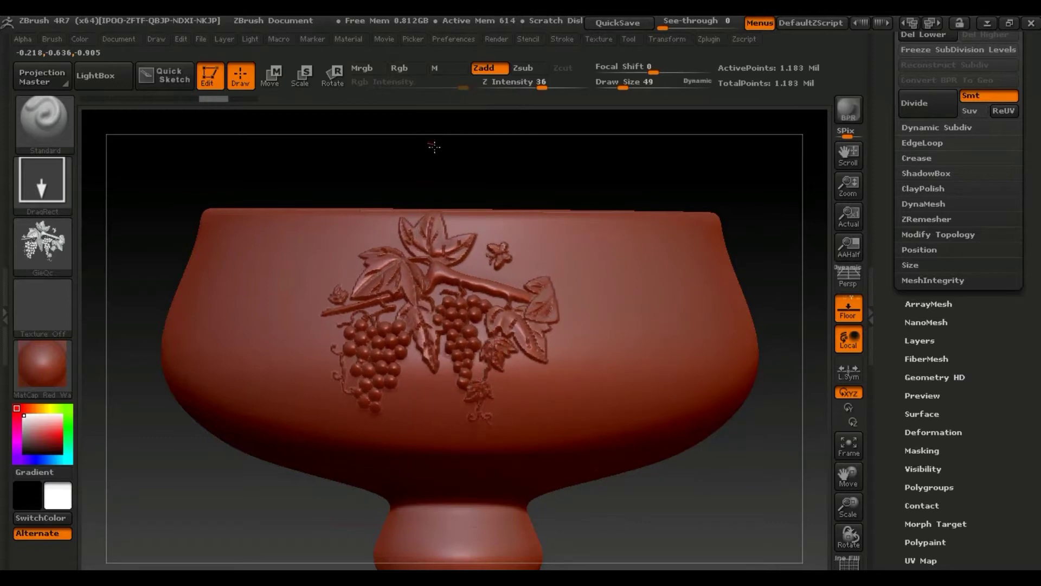
mouse_move(624, 203)
left_mouse_down()
mouse_move(617, 333)
mouse_move(465, 426)
left_mouse_up()
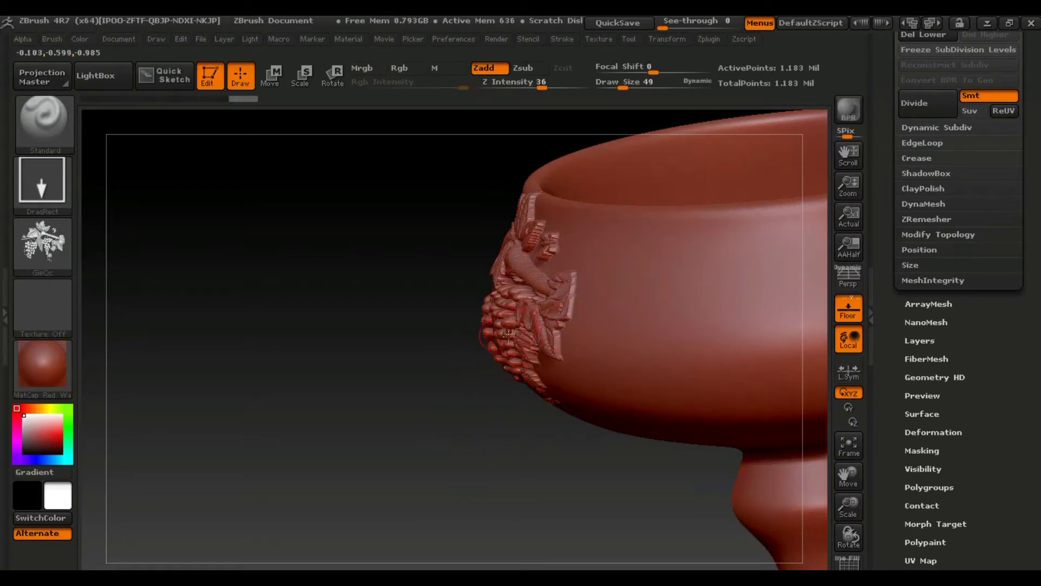
left_click_drag(362, 359, 412, 347)
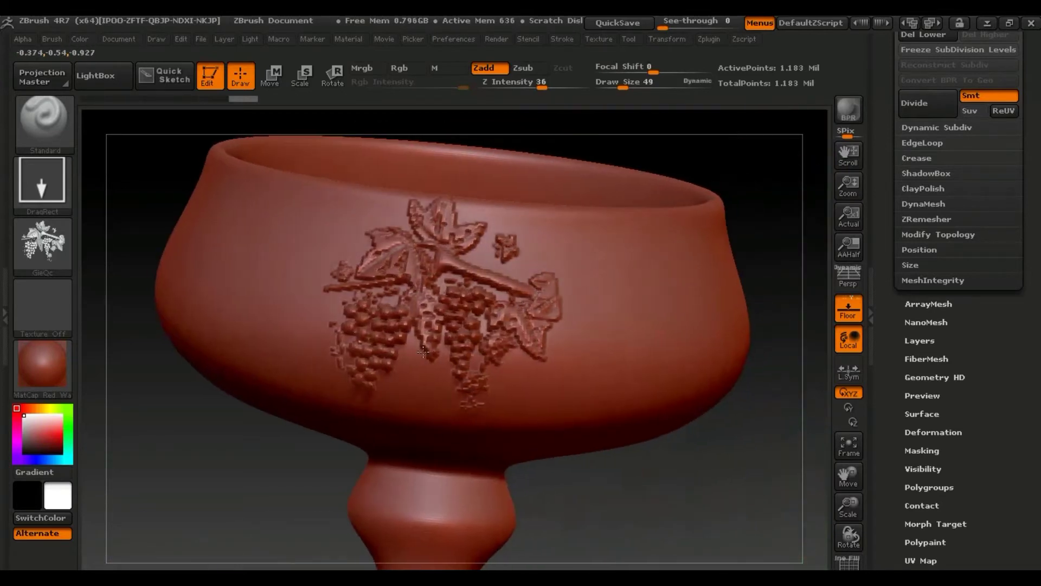
key("ctrl")
key("ctrl+z")
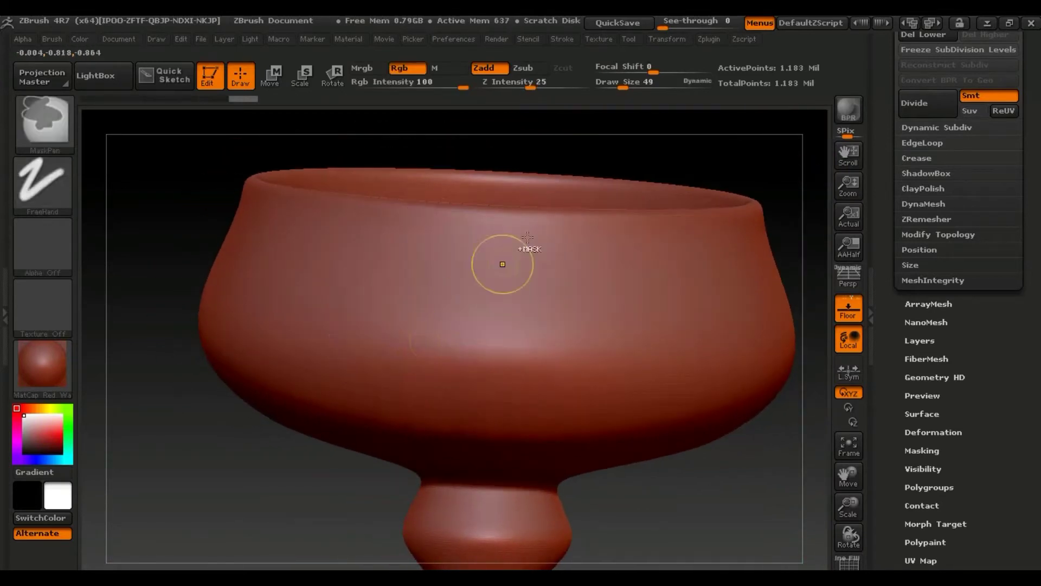
Set Z Intensity to 20, restamp a shallower grape-vine relief, inspect it and undo it
mouse_move(540, 87)
left_mouse_down()
mouse_move(550, 89)
mouse_move(523, 88)
left_mouse_up()
mouse_move(461, 306)
left_mouse_down()
mouse_move(548, 185)
mouse_move(498, 119)
mouse_move(542, 217)
left_mouse_up()
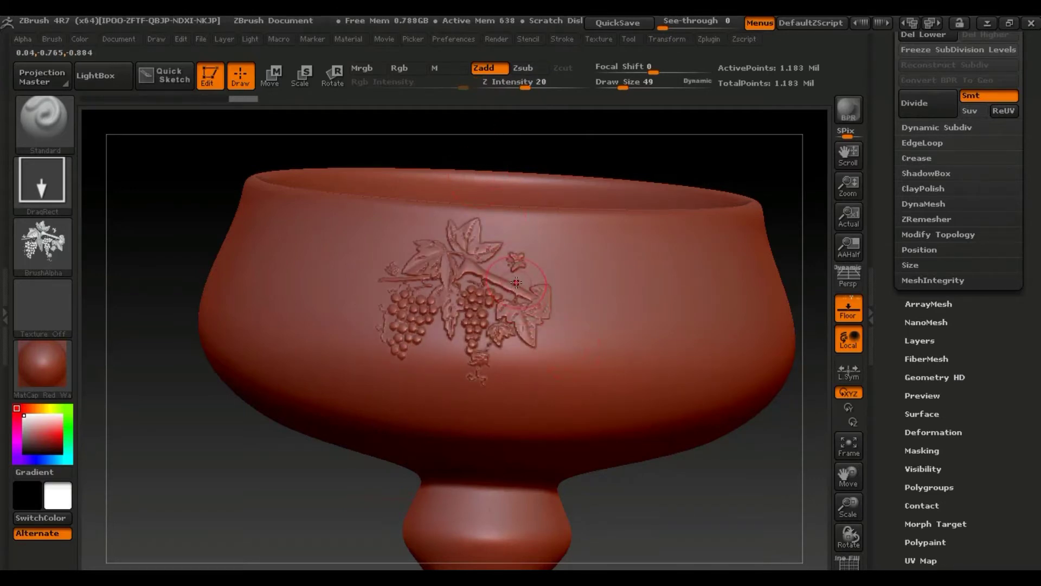
right_click_drag(516, 282, 550, 379, "ctrl")
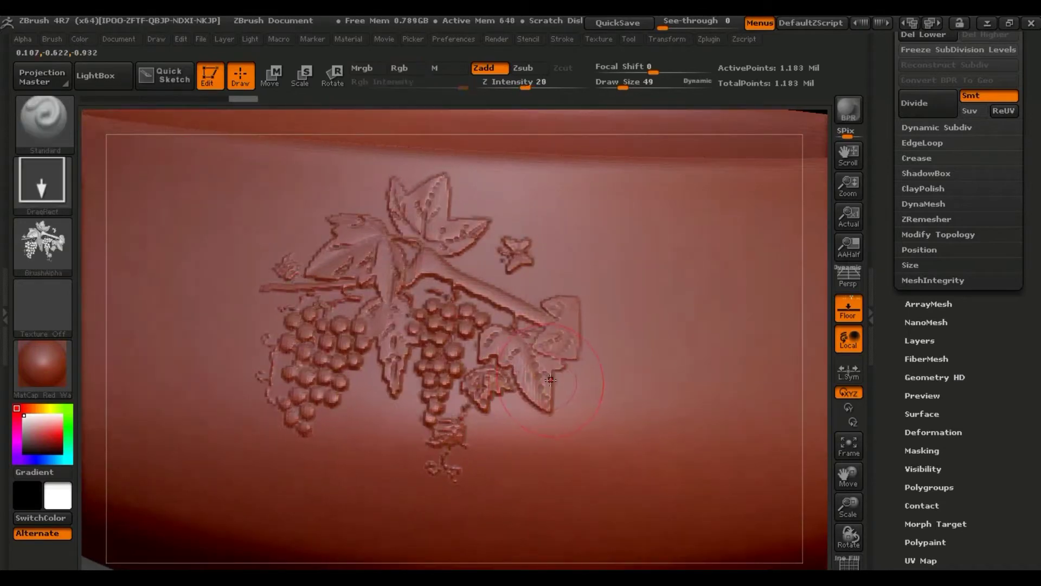
mouse_move(550, 379)
left_mouse_down()
mouse_move(565, 367)
mouse_move(553, 371)
left_mouse_up()
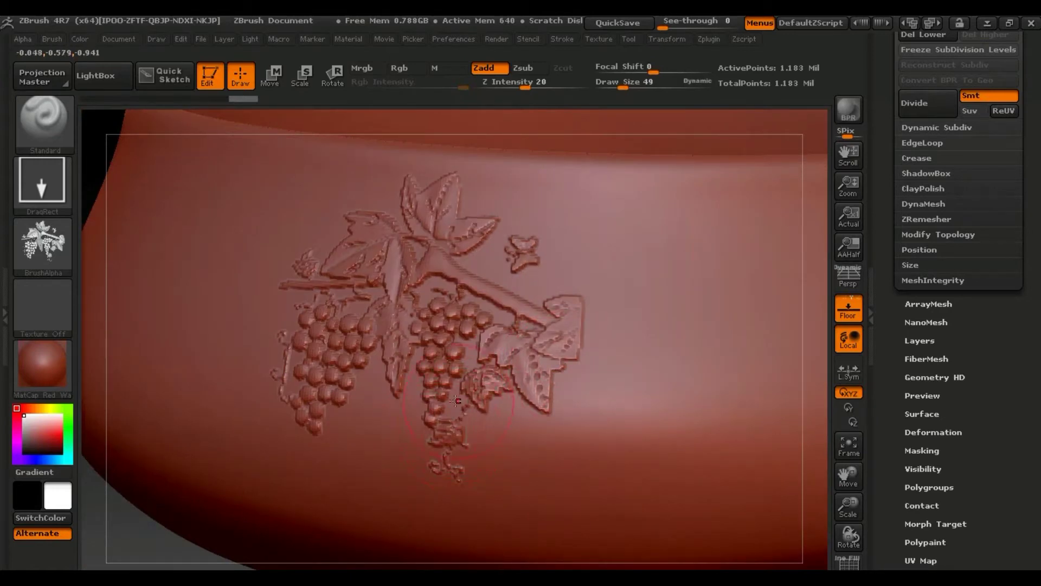
key("ctrl+z")
Reselect the Standard brush via the B-S-T hotkeys and reframe the view on the plain bowl
right_click_drag(465, 351, 465, 412)
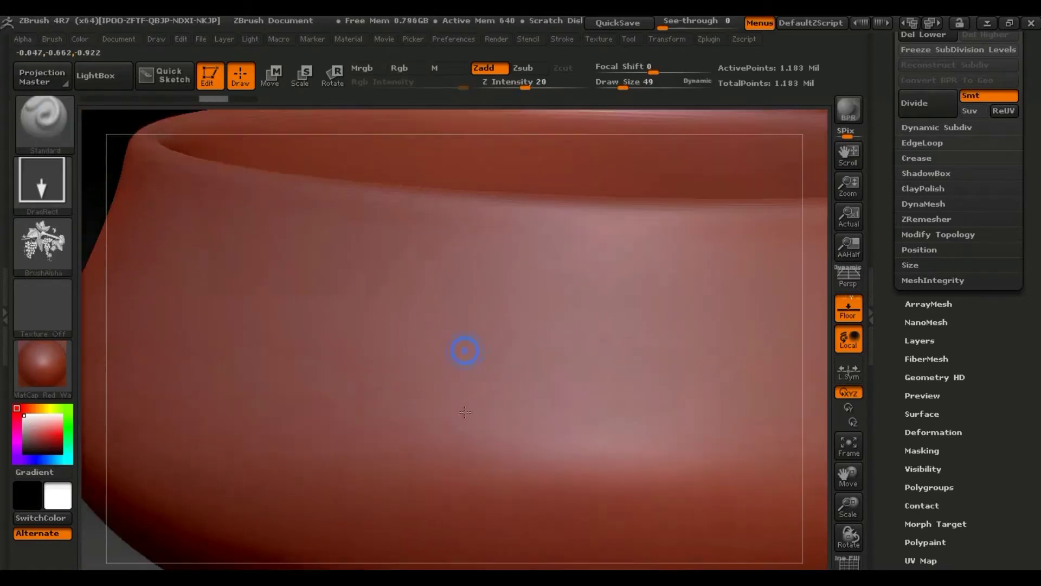
key("b")
key("m")
key("p")
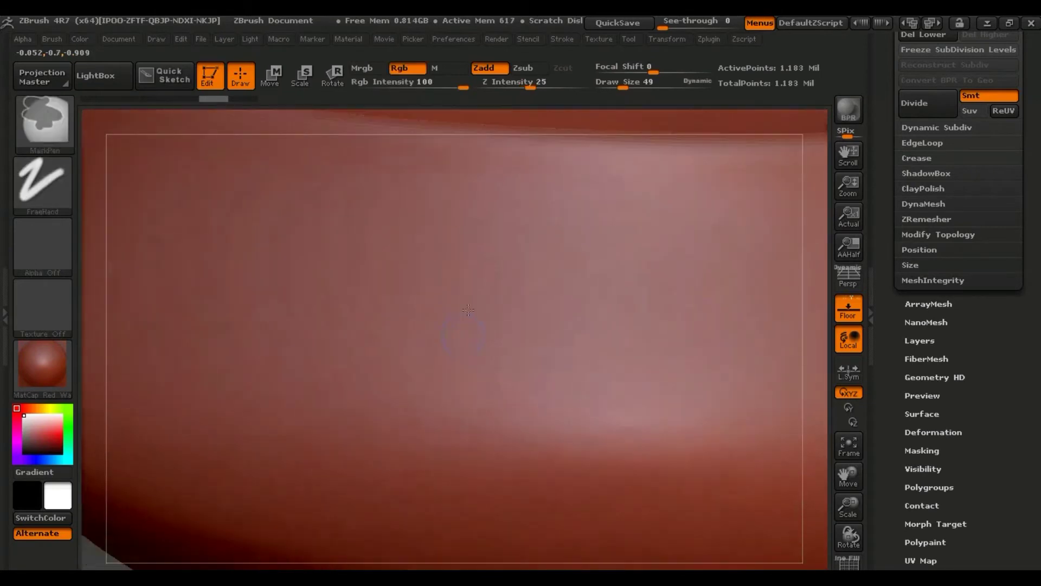
key("b")
key("s")
key("t")
mouse_move(462, 276)
right_mouse_down("alt")
mouse_move(444, 247)
mouse_move(436, 308)
mouse_move(500, 230)
right_mouse_up("alt")
key("ctrl")
left_click_drag(545, 291, 538, 290)
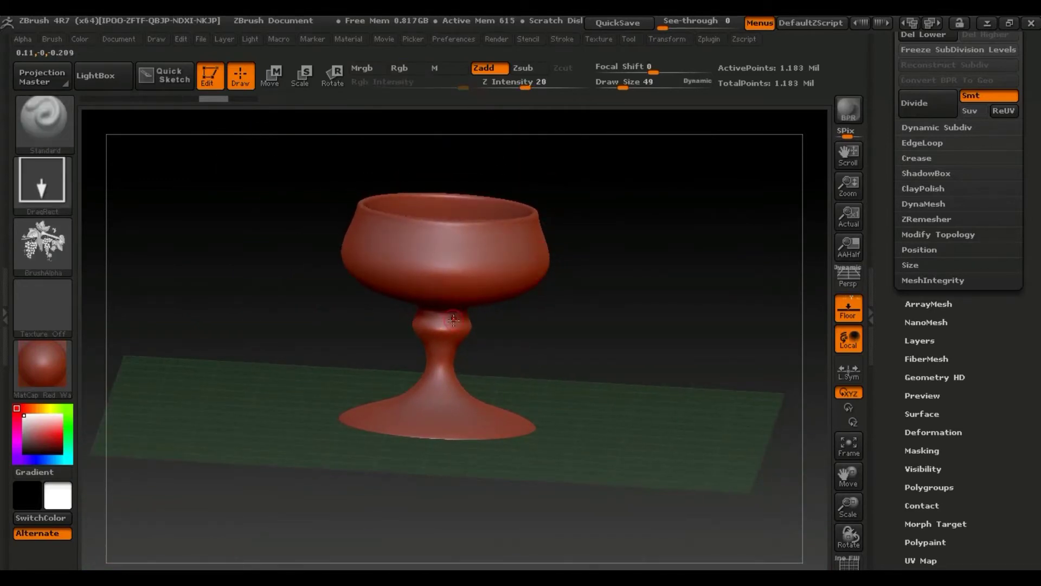
key("shift")
Set RadialCount to 20 and stamp bead rings below the rim and around the lower bowl
key("space")
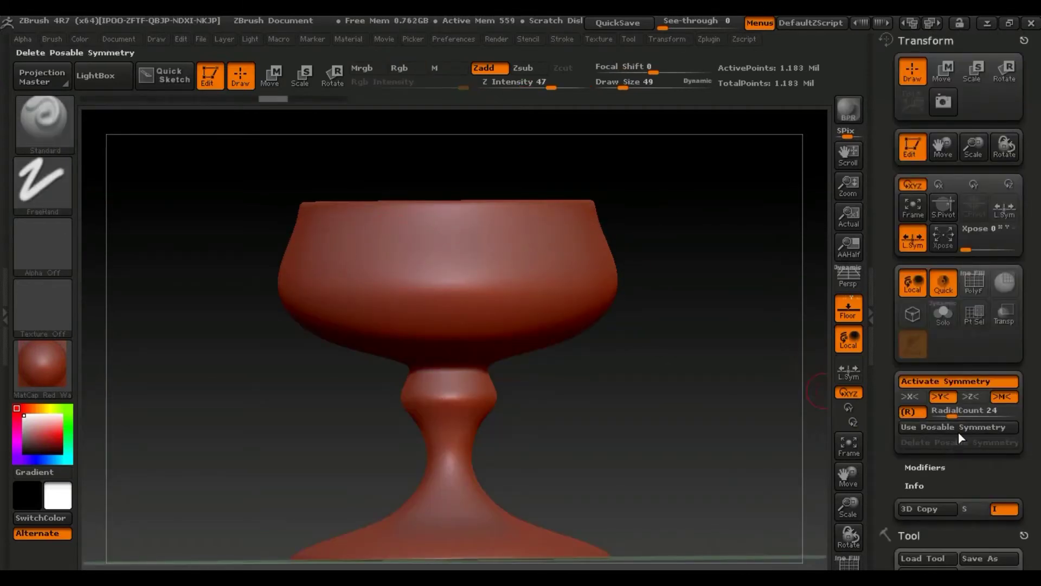
left_click_drag(952, 416, 944, 416)
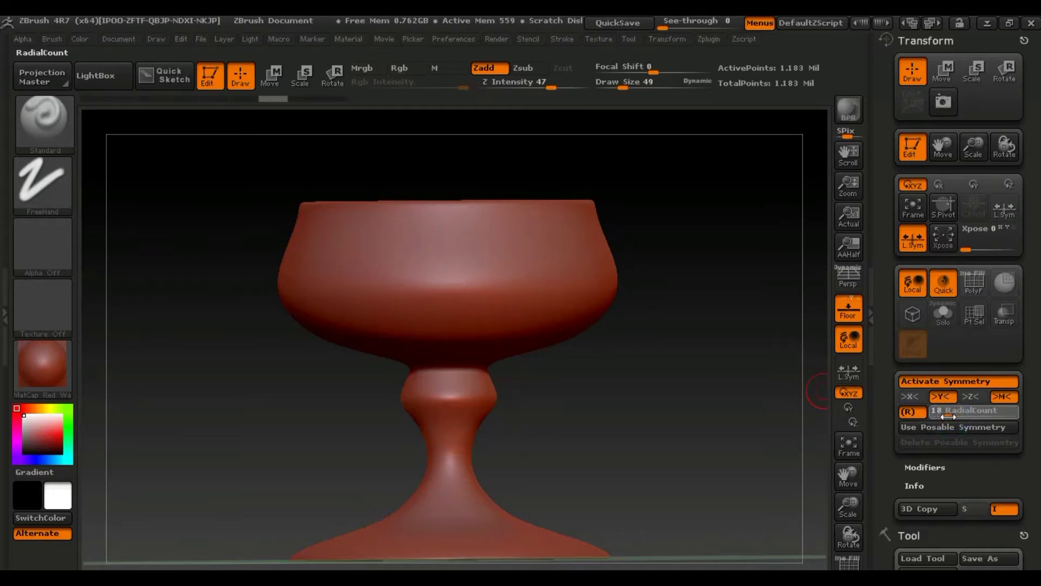
left_click_drag(949, 416, 949, 416)
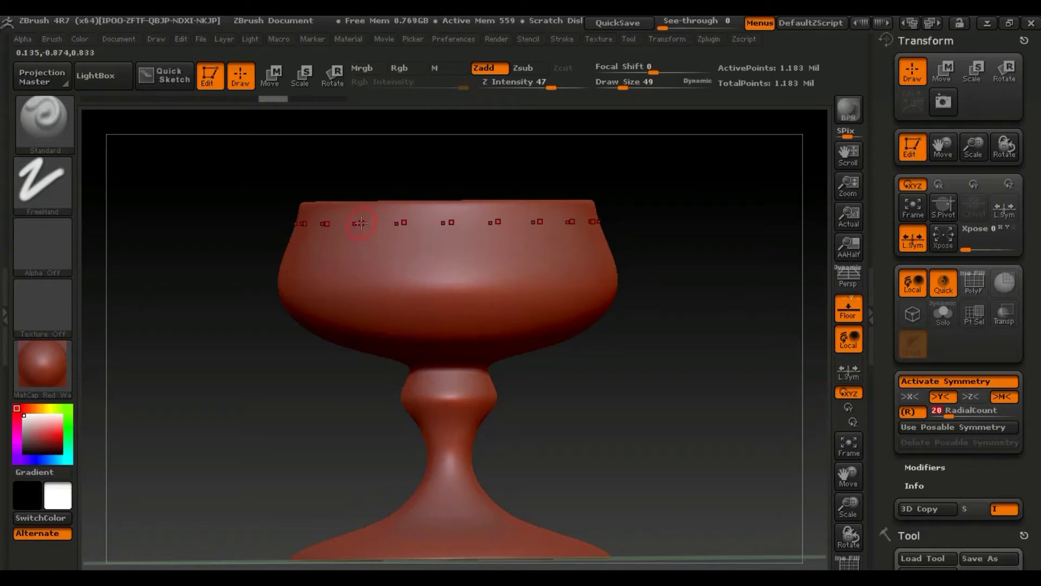
left_click_drag(361, 225, 361, 233)
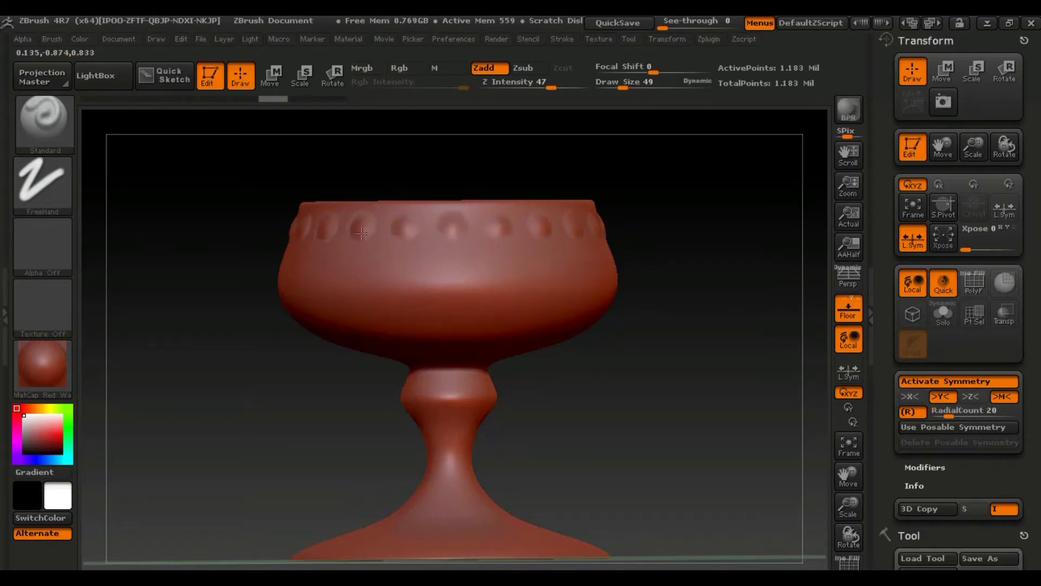
left_click(268, 432)
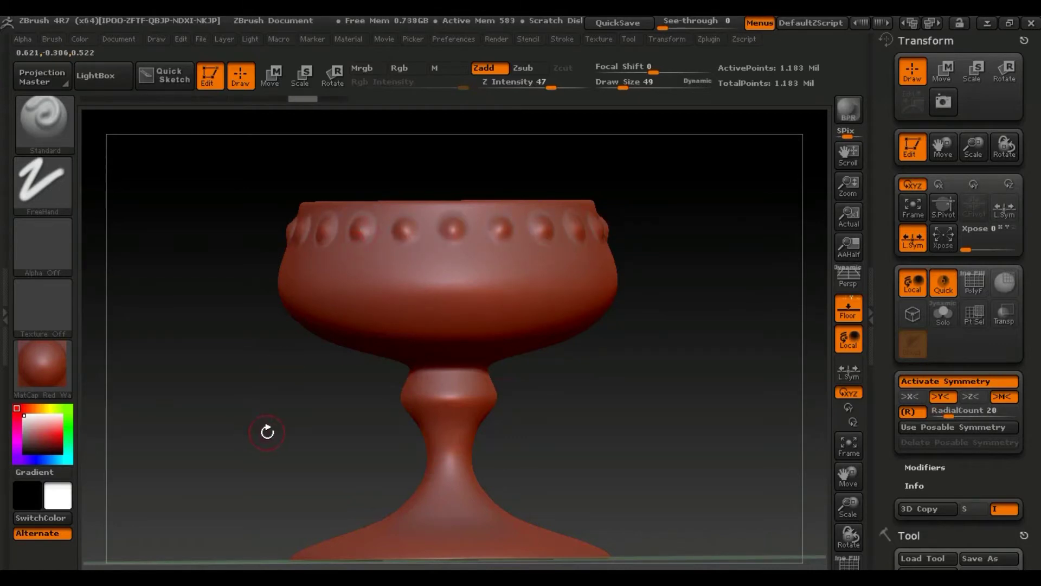
mouse_move(685, 307)
left_mouse_down()
mouse_move(590, 341)
mouse_move(695, 317)
mouse_move(693, 326)
left_mouse_up()
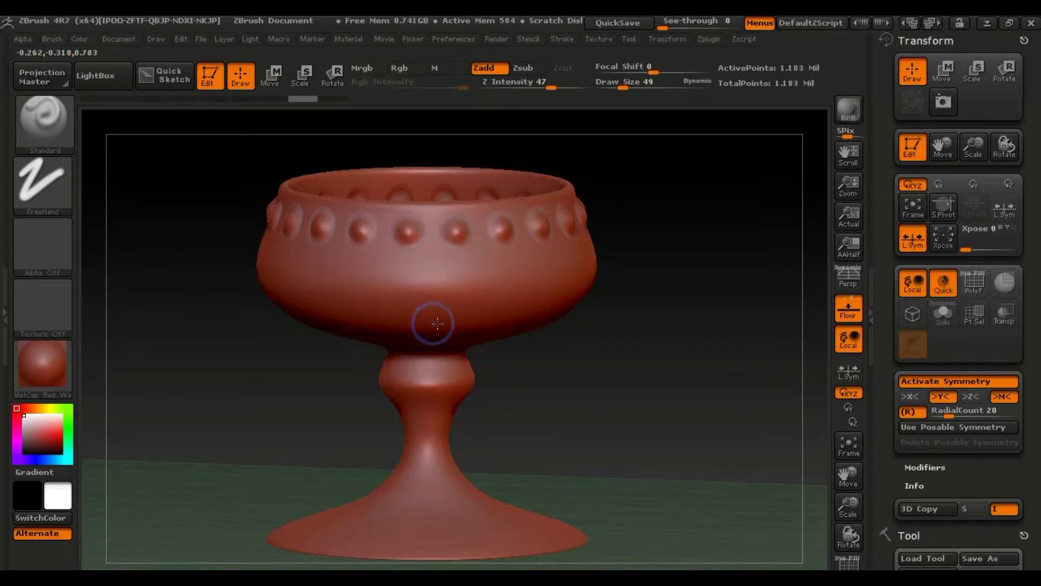
left_click(433, 324)
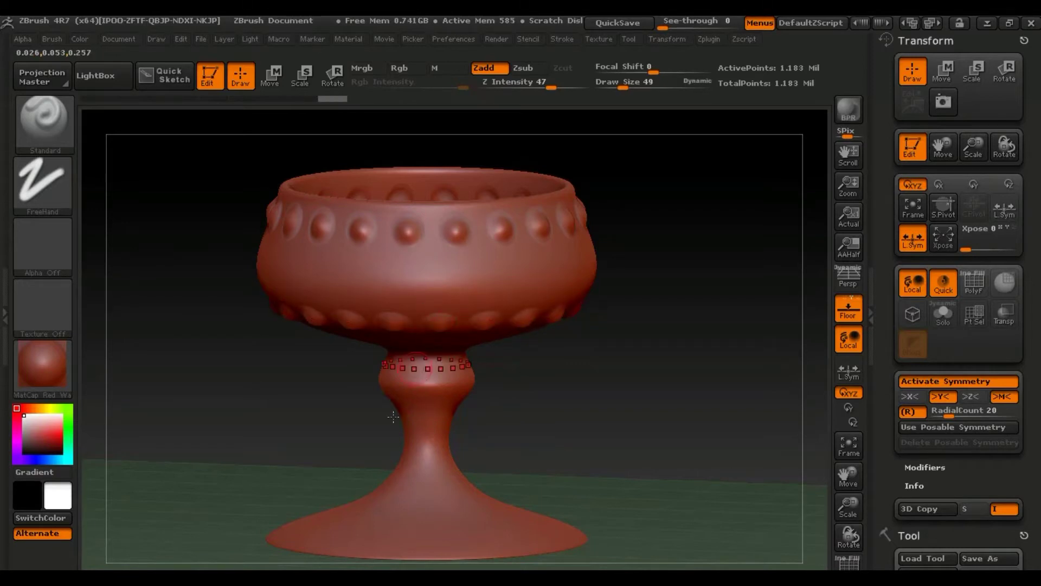
left_click(950, 418)
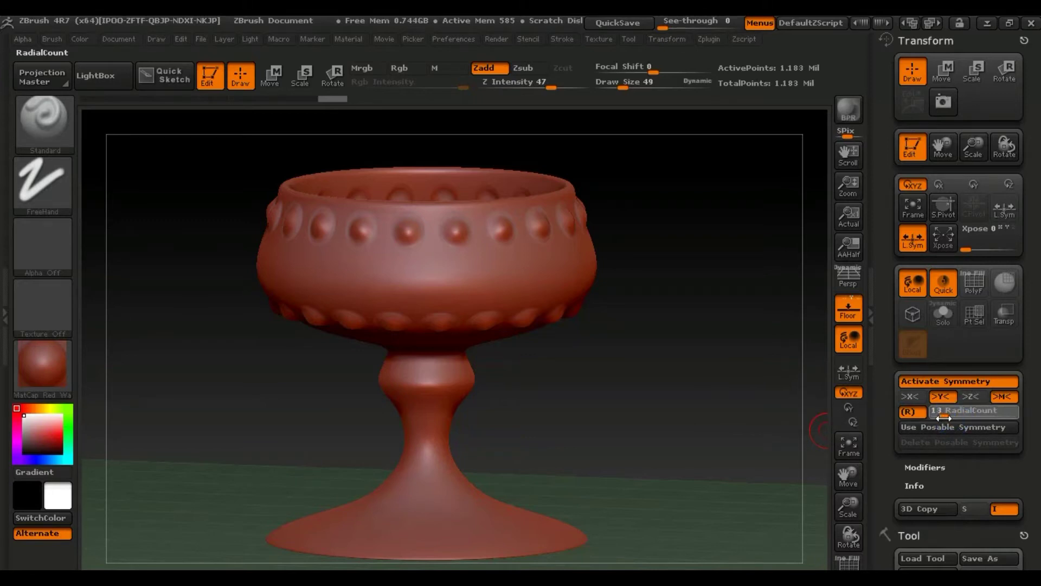
Set RadialCount to 12 and stamp a ring of twelve bumps around the base
left_click_drag(943, 418, 943, 418)
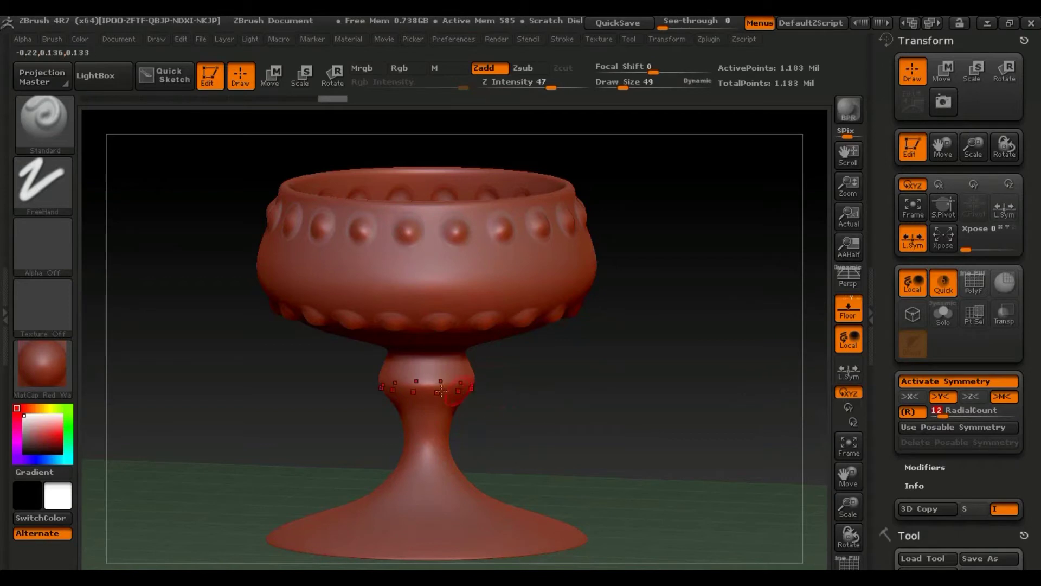
left_click(414, 538)
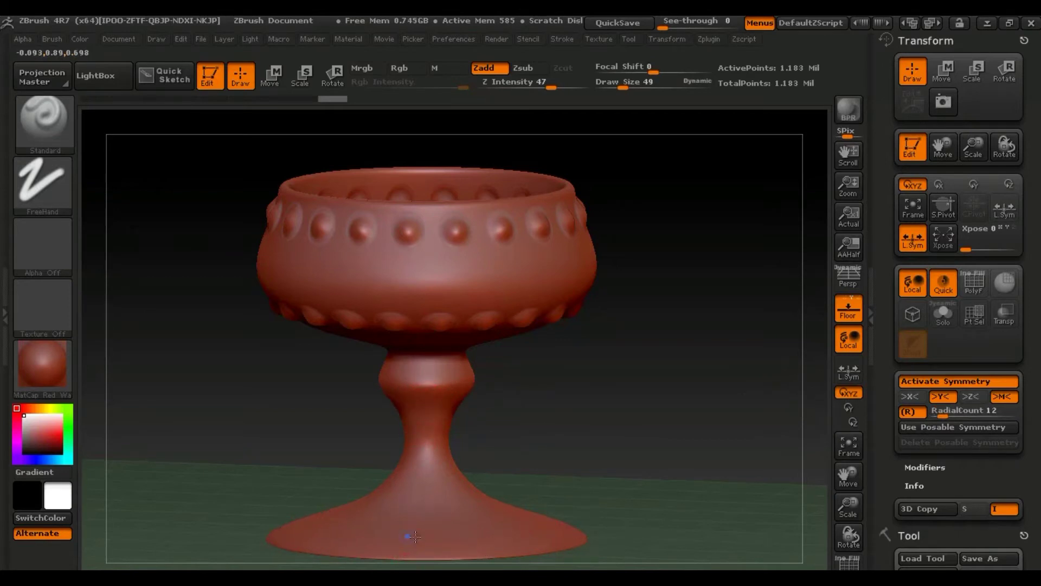
mouse_move(595, 409)
left_mouse_down()
mouse_move(599, 467)
mouse_move(602, 408)
left_mouse_up()
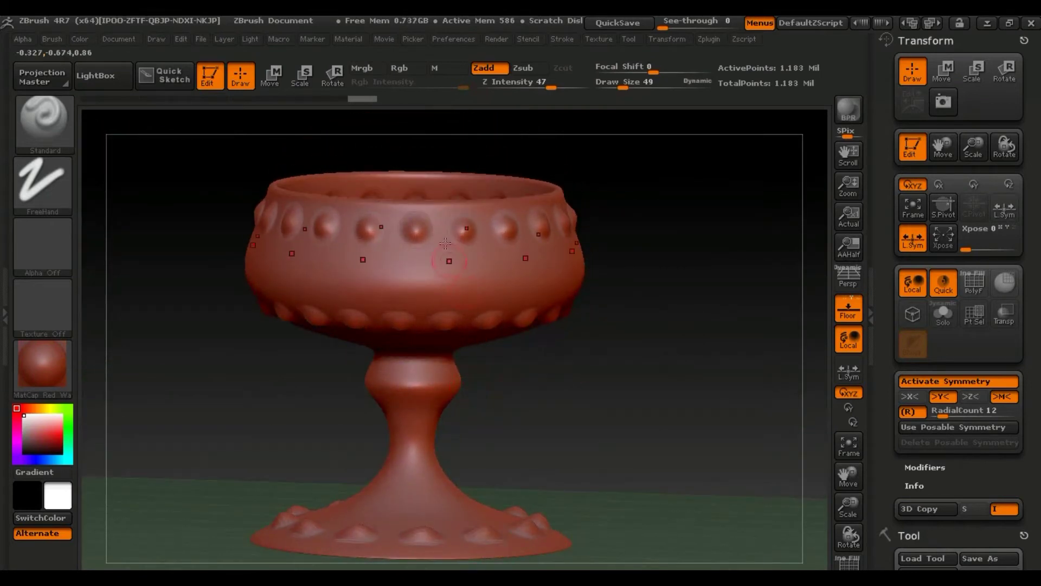
At Draw Size 14 and RadialCount 10, bead the stem top and sculpt ridges down to the base
left_click_drag(622, 87, 610, 87)
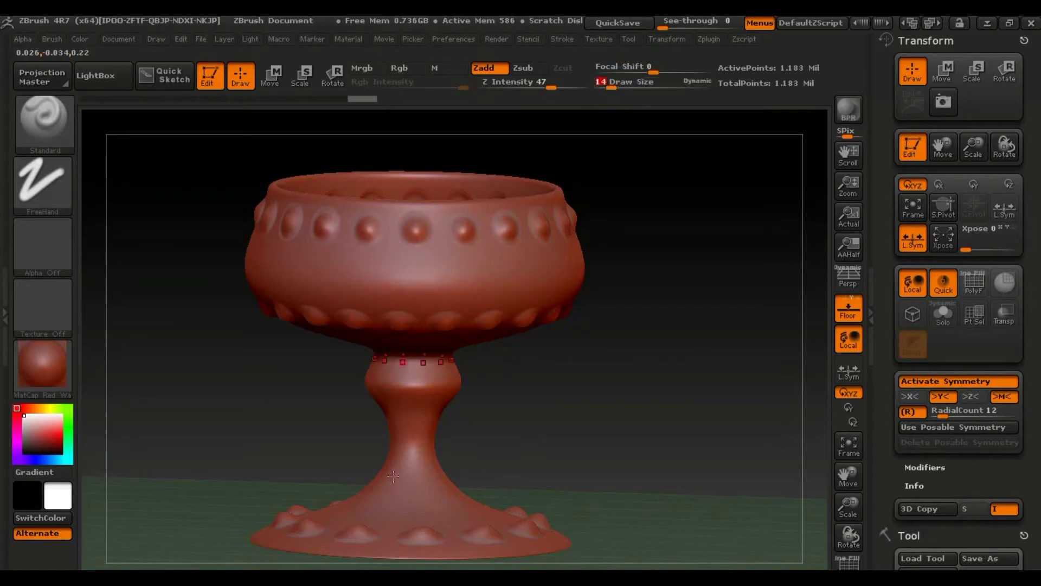
left_click_drag(943, 411, 938, 411)
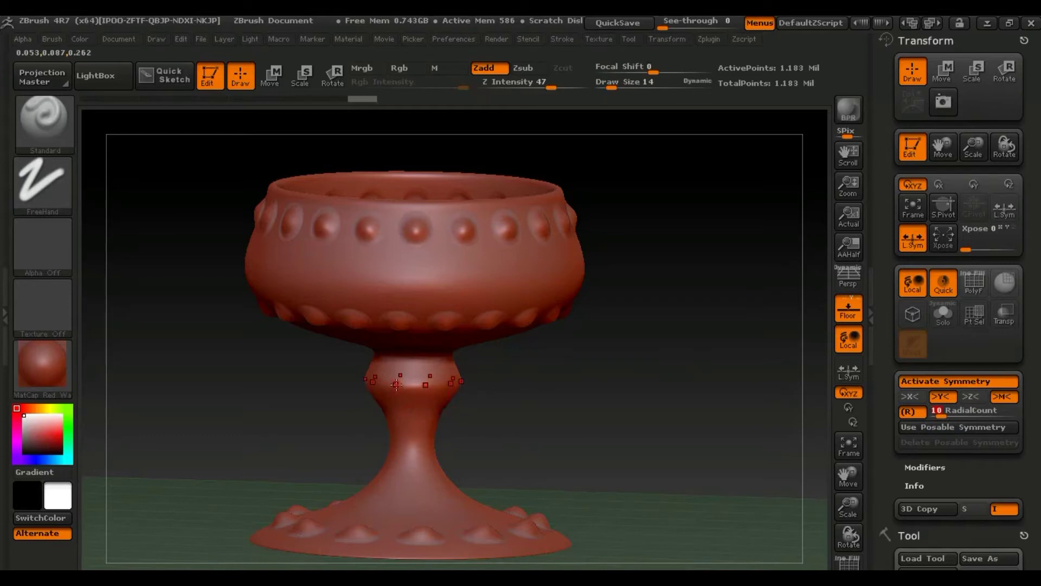
left_click_drag(397, 386, 401, 388)
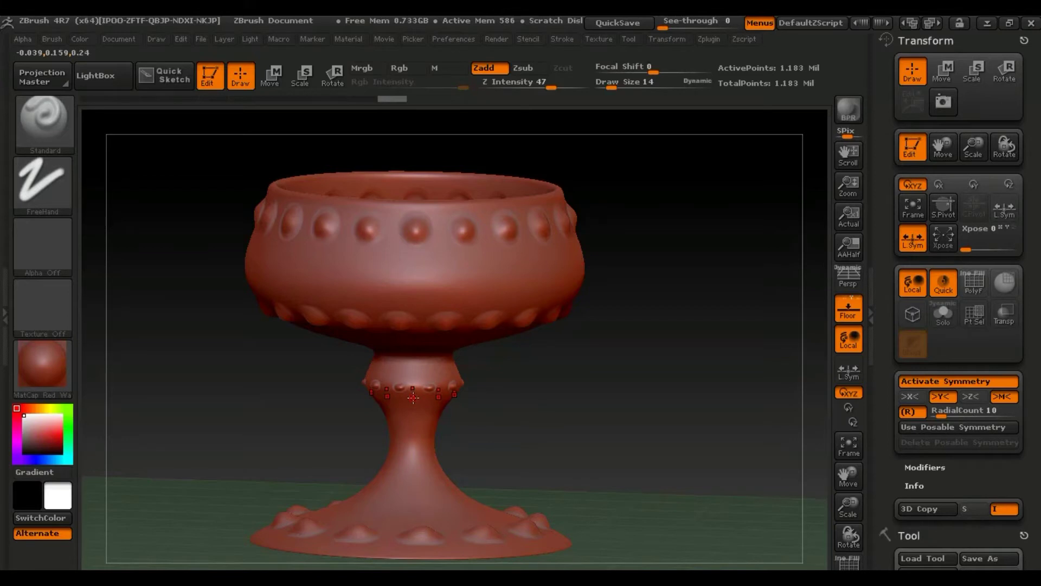
left_click_drag(428, 399, 425, 496)
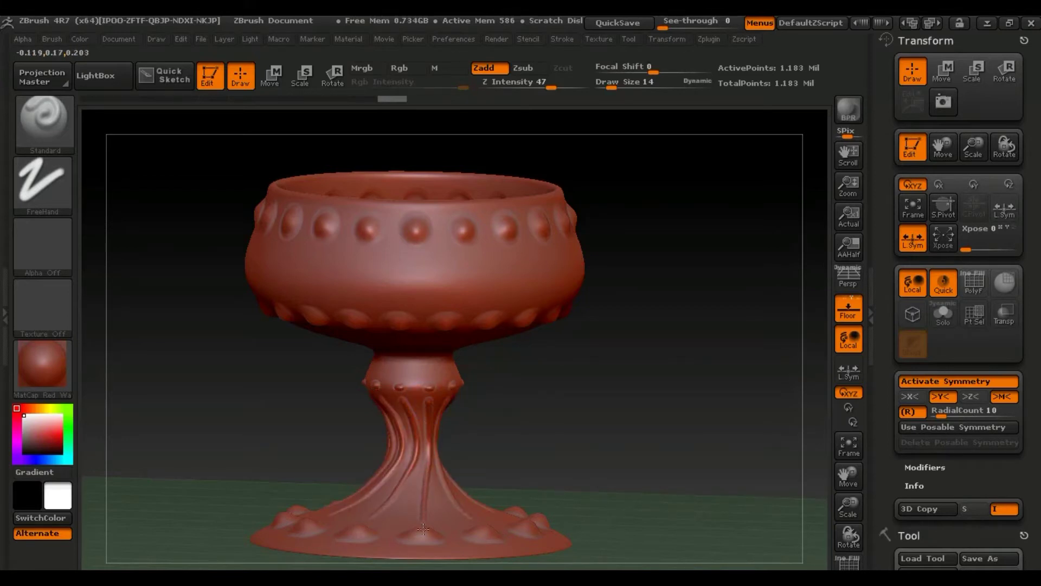
mouse_move(646, 414)
left_mouse_down()
mouse_move(632, 424)
mouse_move(655, 416)
mouse_move(635, 405)
left_mouse_up()
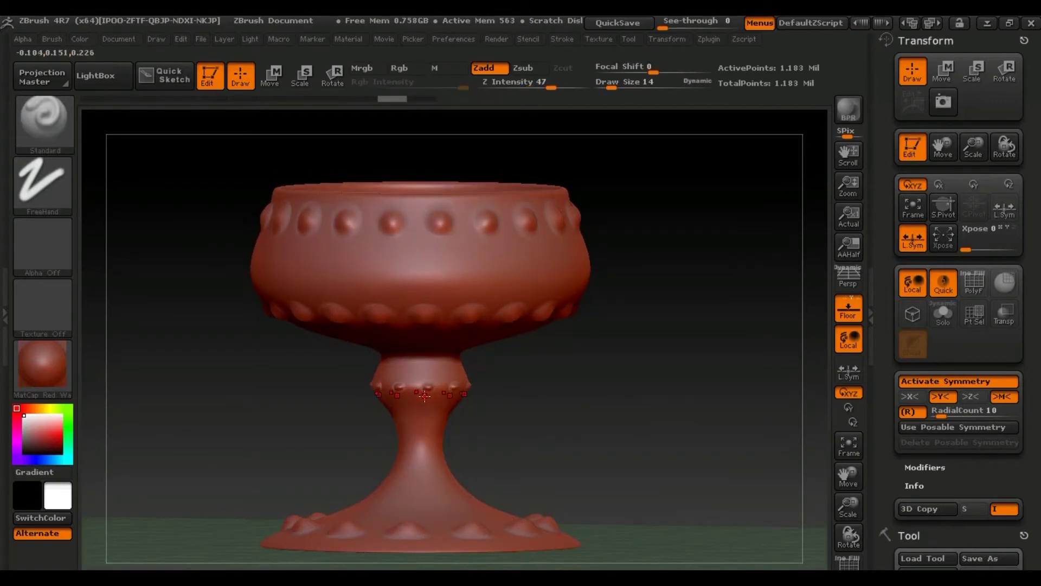
left_click_drag(428, 398, 431, 527)
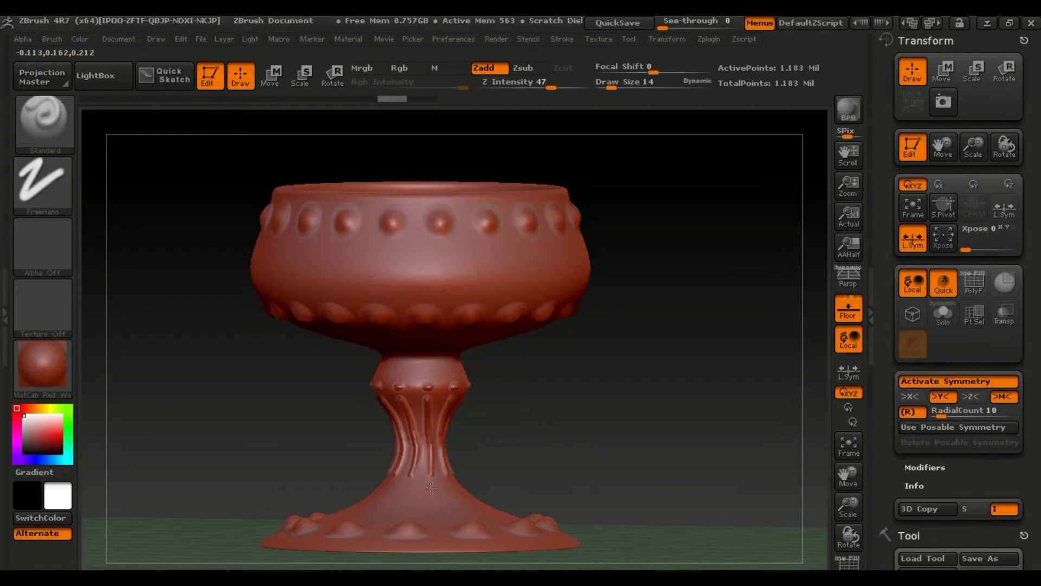
left_click_drag(646, 421, 660, 418)
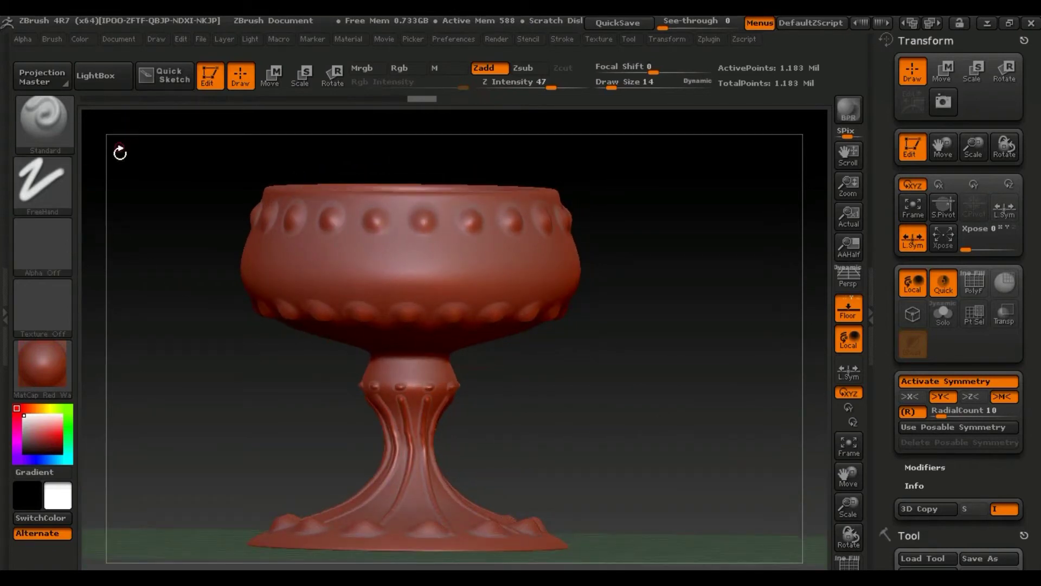
Turn off symmetry, switch the stroke to DragRect, and bring up the alpha library
left_click(924, 381)
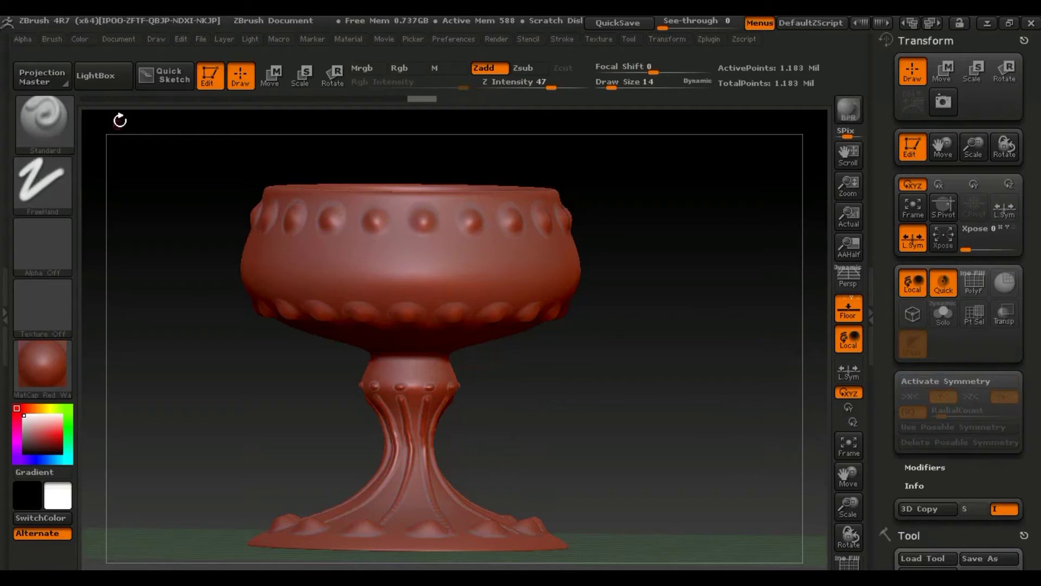
left_click(39, 242)
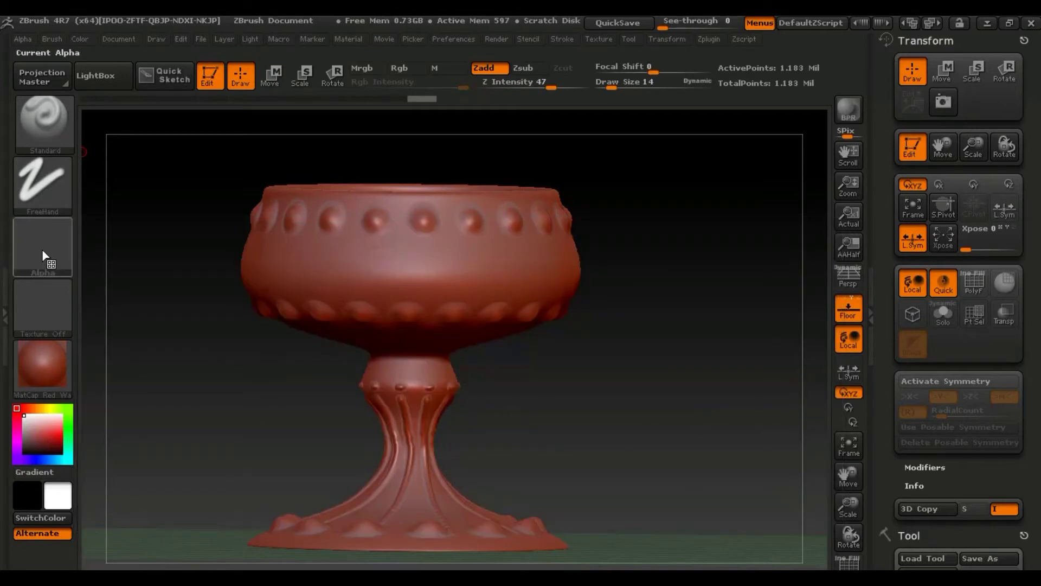
left_click(44, 254)
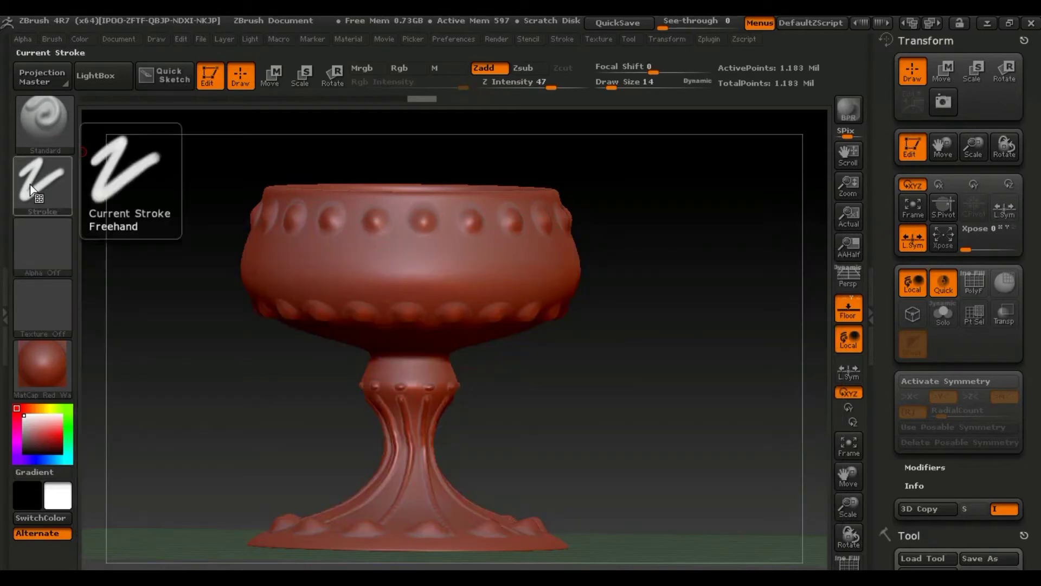
left_click(31, 184)
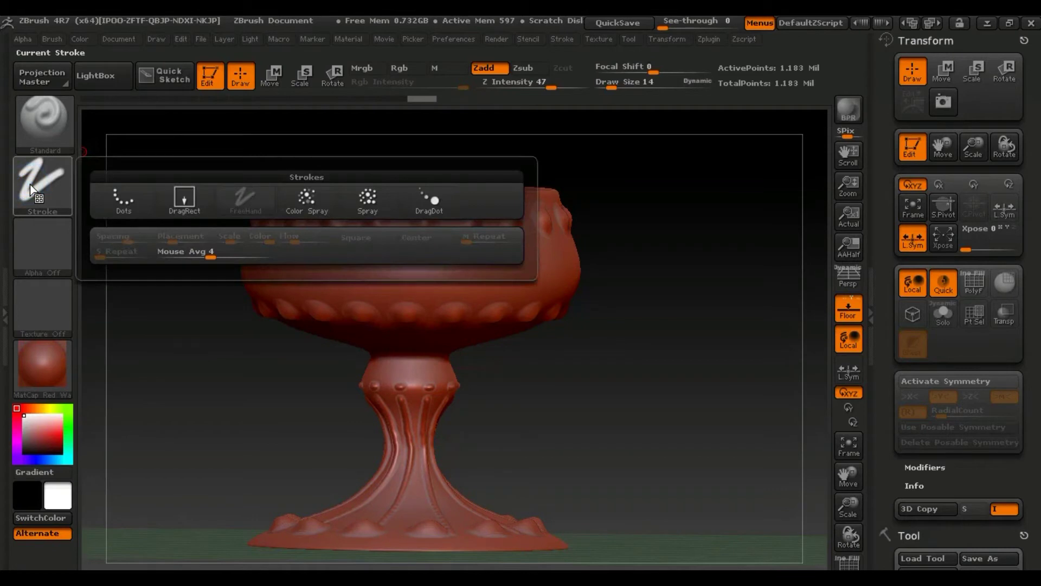
left_click(176, 197)
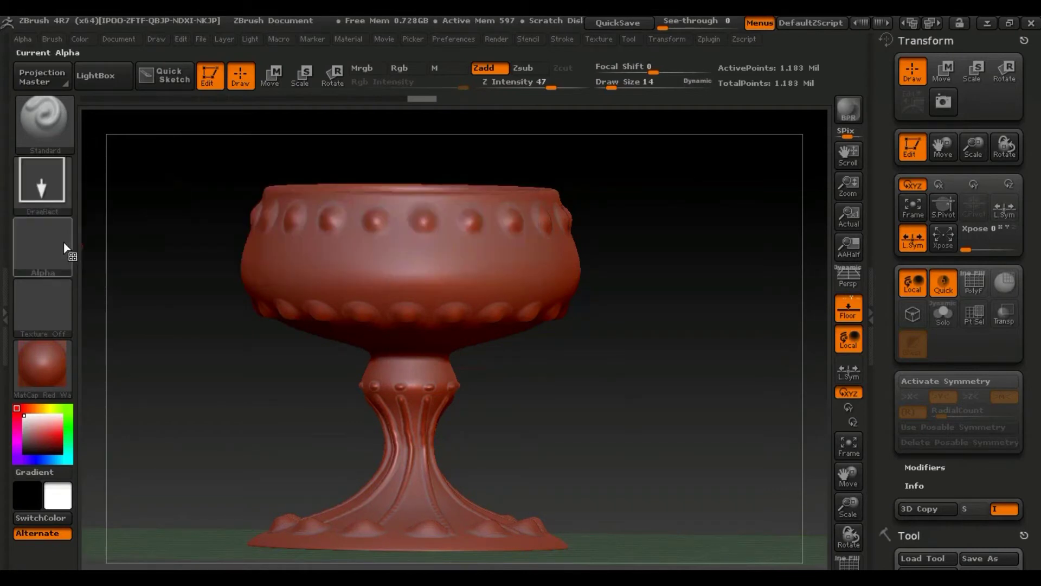
left_click(64, 249)
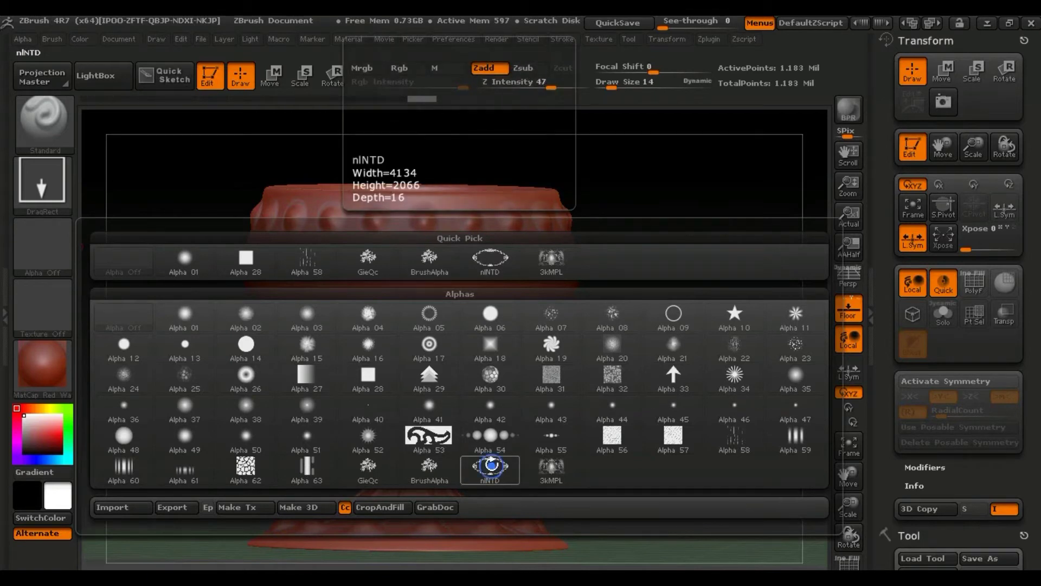
Load the nINTD ornamental oval alpha and test-stamp ovals on the bowl, undoing each
left_click(491, 466)
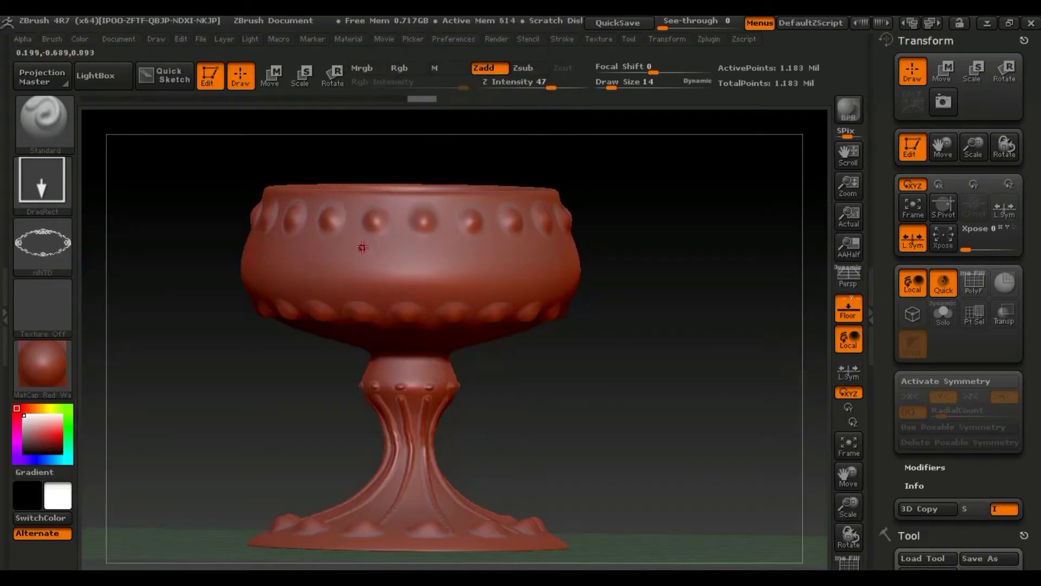
mouse_move(385, 265)
left_mouse_down()
mouse_move(377, 255)
mouse_move(407, 151)
mouse_move(409, 174)
left_mouse_up()
key("ctrl+z")
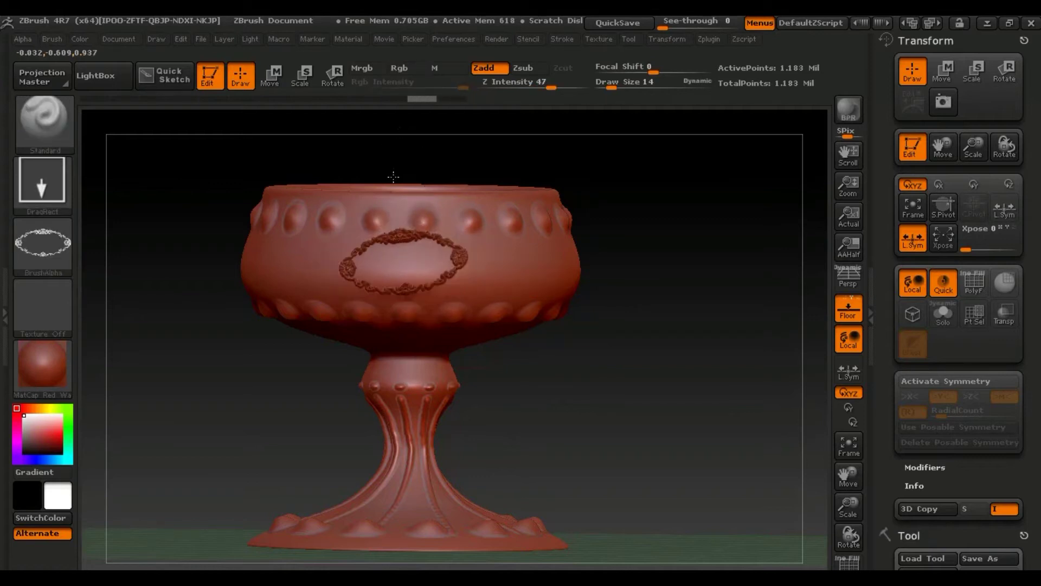
left_click_drag(410, 173, 403, 167)
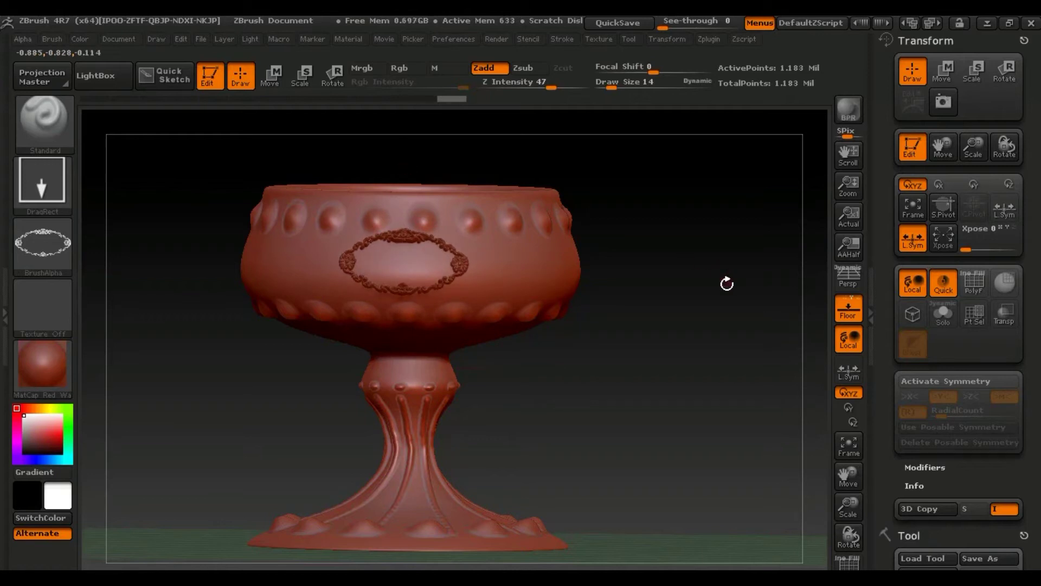
key("ctrl")
key("ctrl+z")
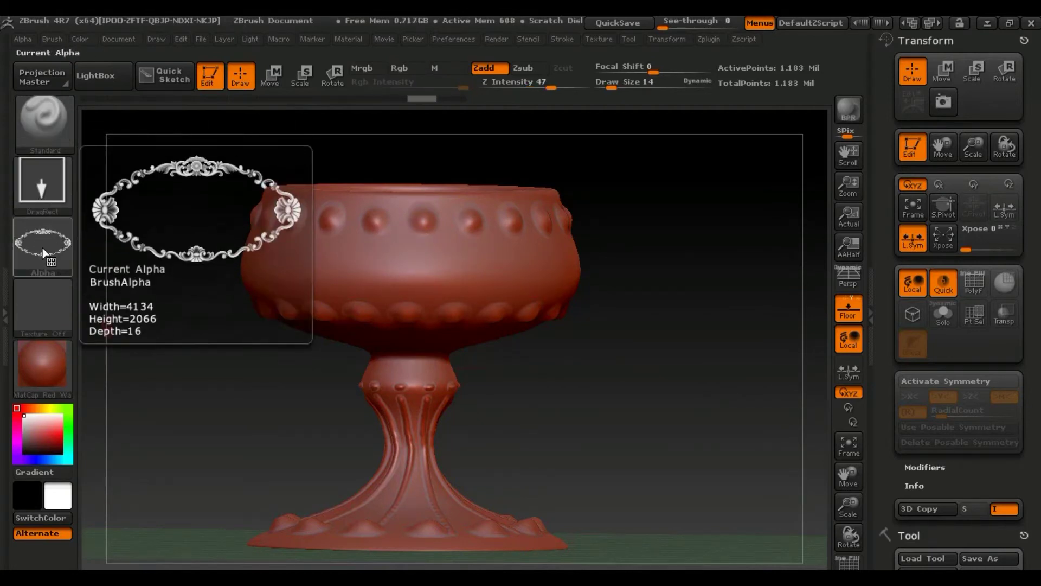
Stamp Alpha 34 starburst medallions around the bowl's middle with radial symmetry at Draw Size 37
left_click(21, 247)
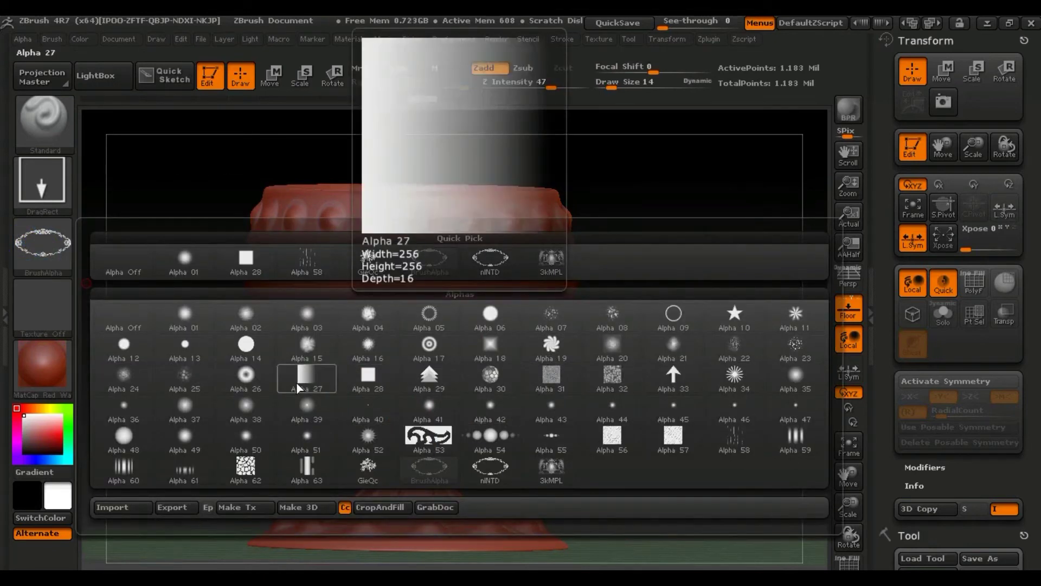
left_click(739, 378)
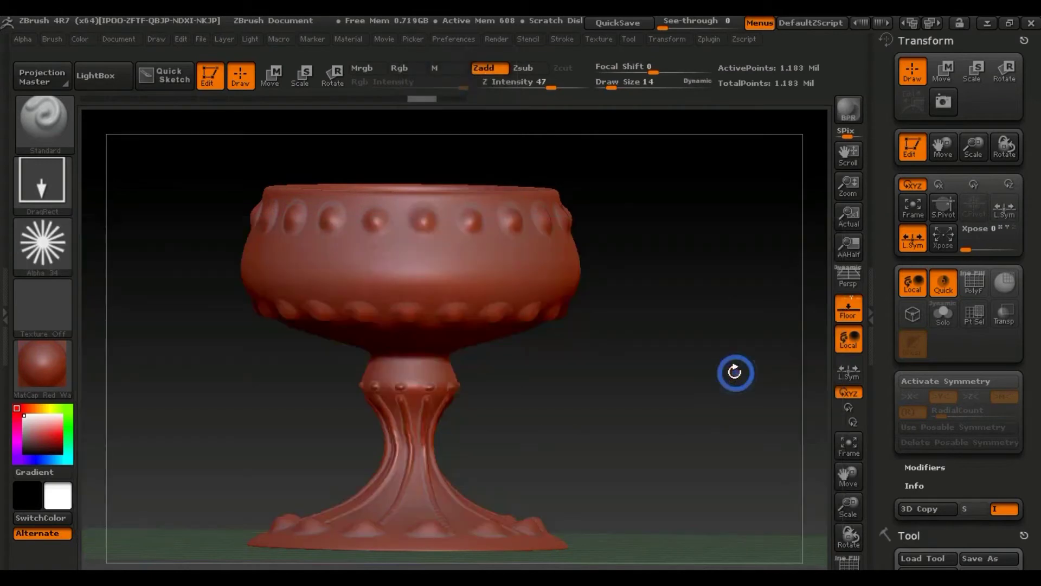
left_click(933, 379)
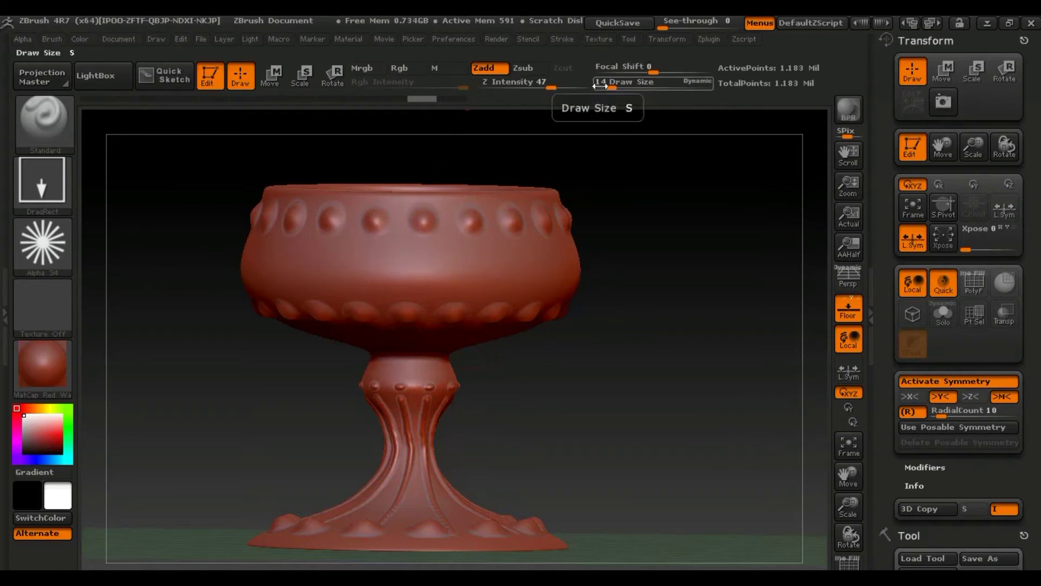
left_click_drag(612, 86, 620, 87)
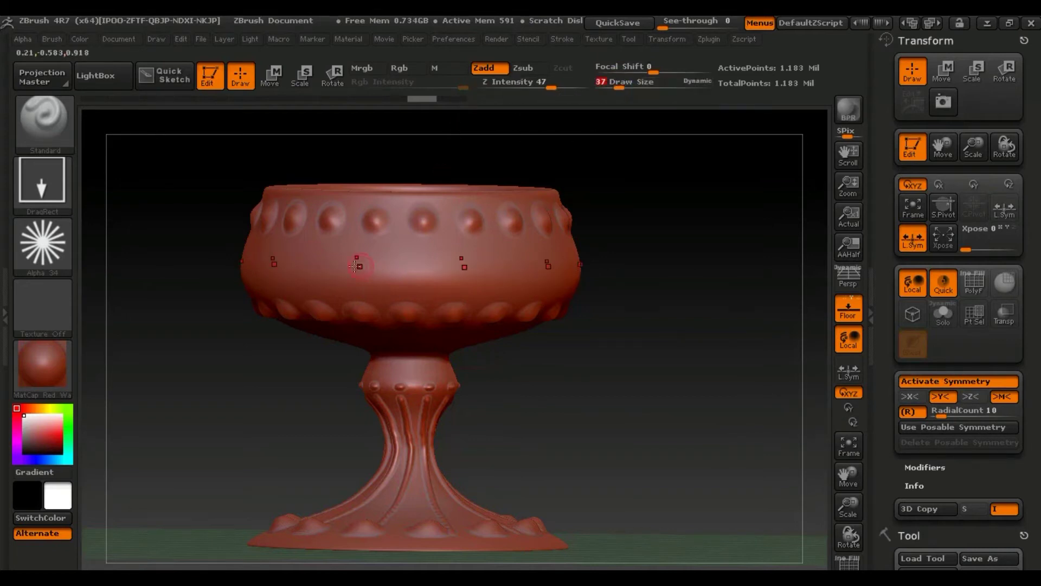
left_click_drag(339, 271, 380, 279)
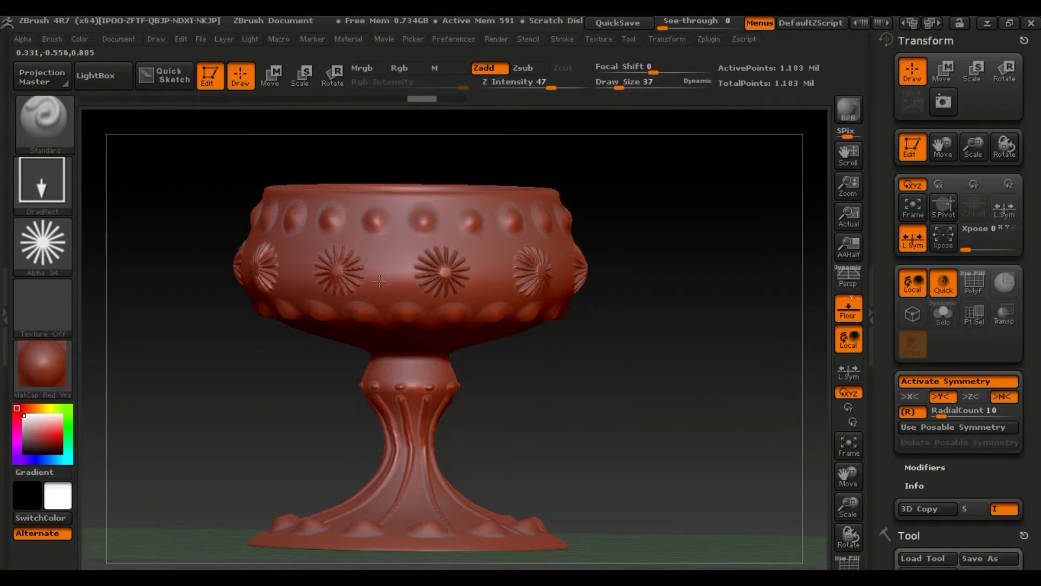
mouse_move(574, 323)
left_mouse_down()
mouse_move(539, 333)
mouse_move(577, 325)
mouse_move(564, 291)
mouse_move(556, 322)
left_mouse_up()
Quick-save the project, level and zoom out the view, and bring up the material library
key("ctrl+s")
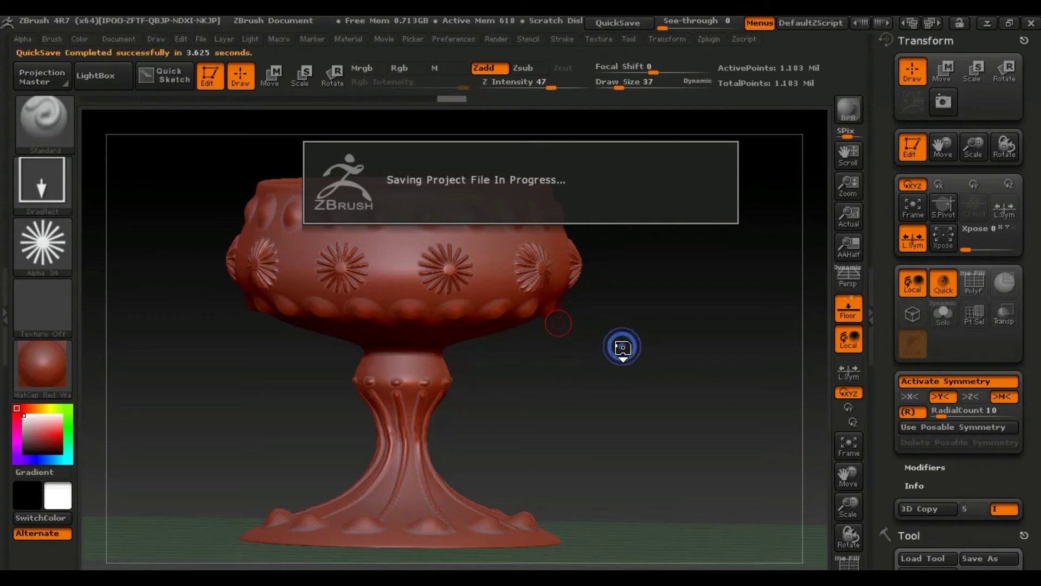
key("space")
mouse_move(636, 291)
left_mouse_down()
mouse_move(644, 258)
mouse_move(627, 252)
mouse_move(653, 258)
left_mouse_up()
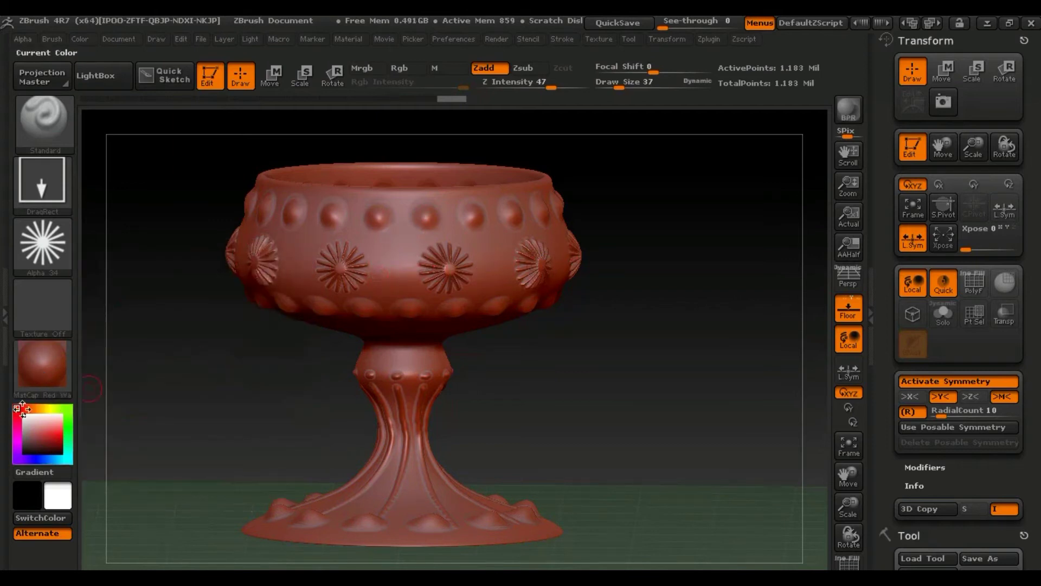
left_click(42, 369)
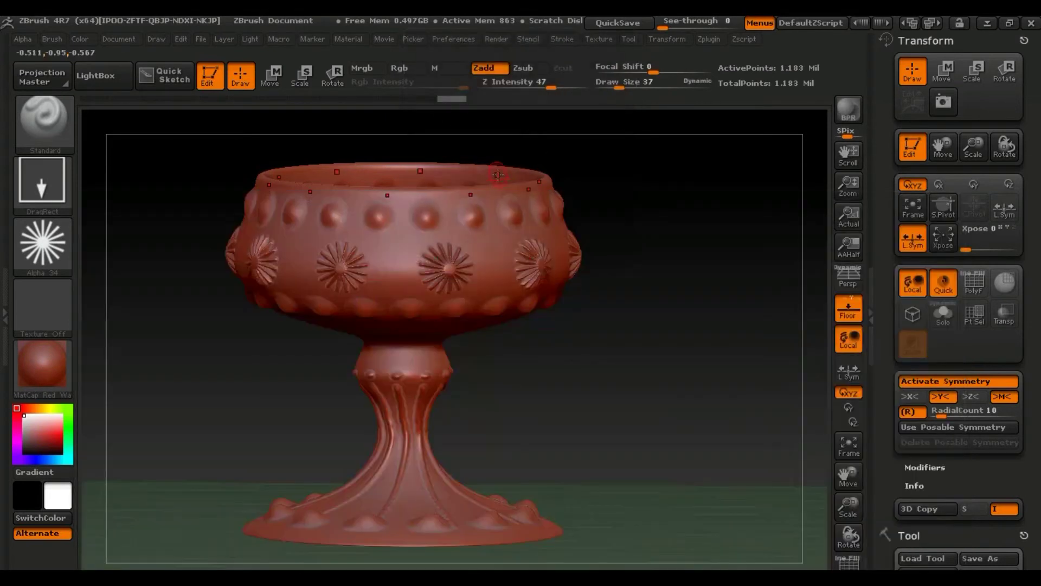
left_click(44, 363)
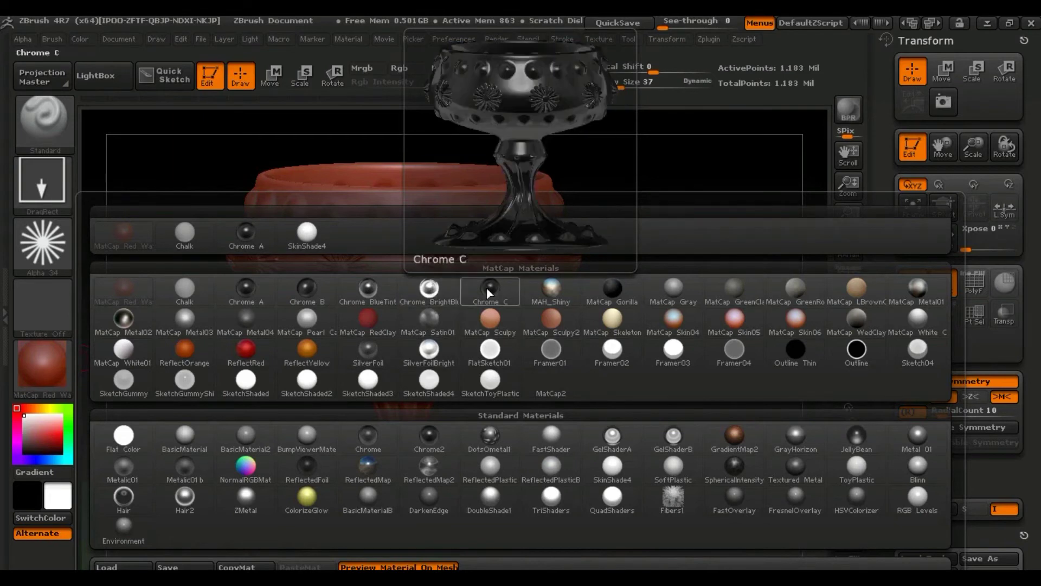
Apply the MAH_Shiny material and orbit the goblet to inspect its rim interior
left_click(559, 292)
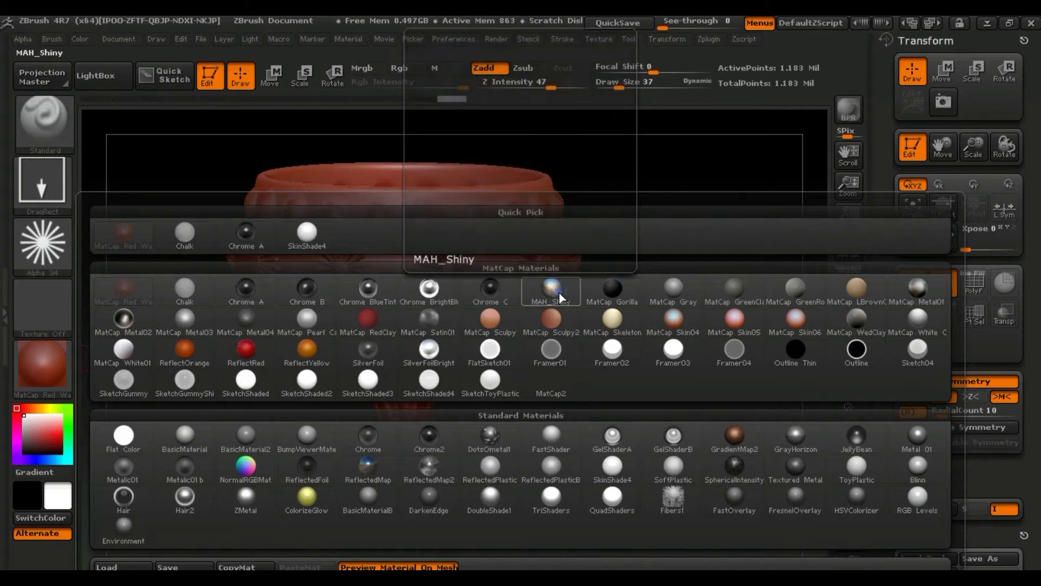
mouse_move(609, 394)
left_mouse_down()
mouse_move(595, 460)
mouse_move(613, 382)
mouse_move(656, 385)
left_mouse_up()
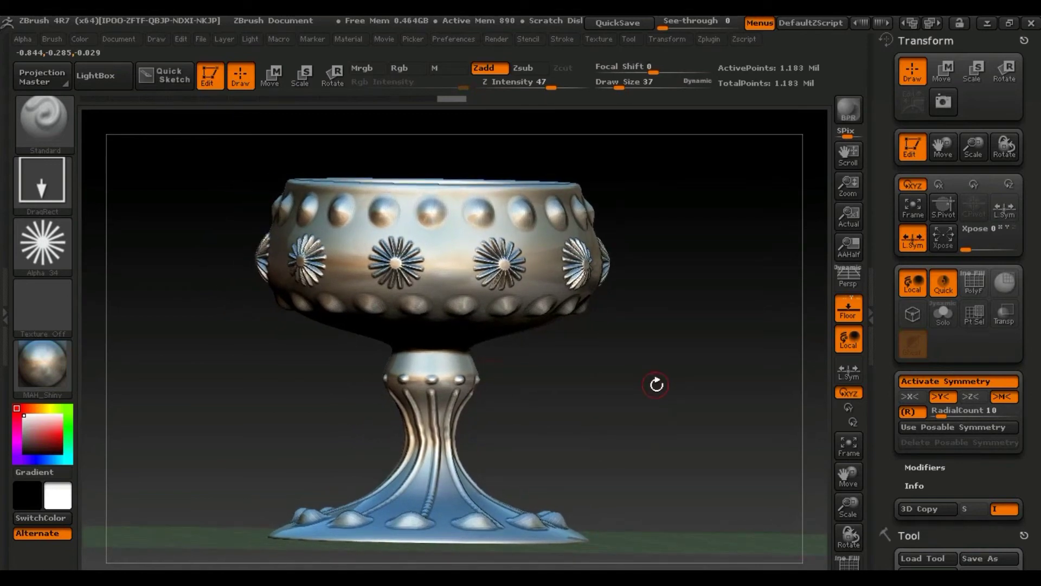
left_click_drag(655, 386, 657, 389)
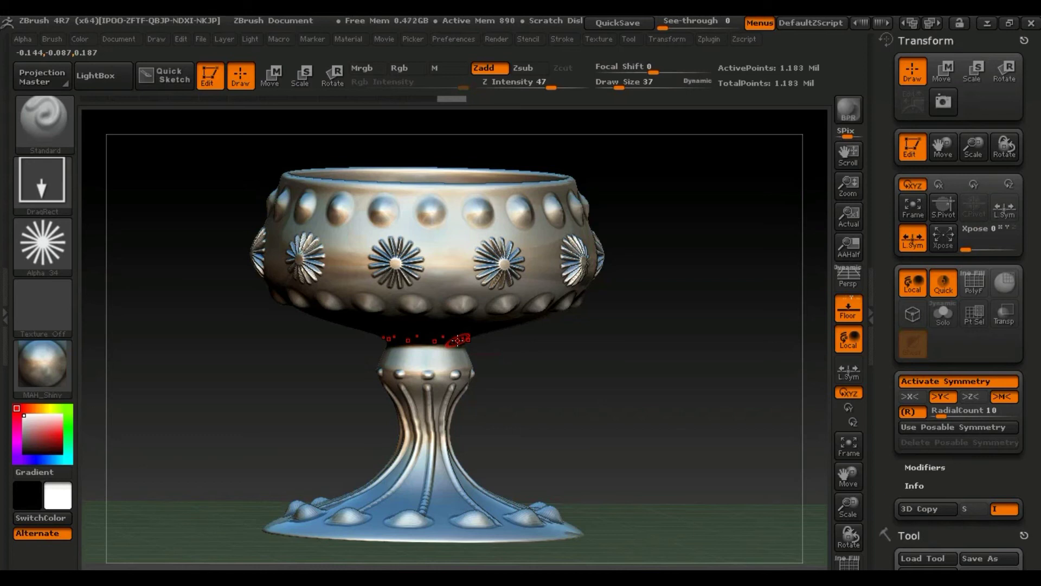
mouse_move(616, 355)
left_mouse_down()
mouse_move(616, 367)
mouse_move(616, 358)
left_mouse_up()
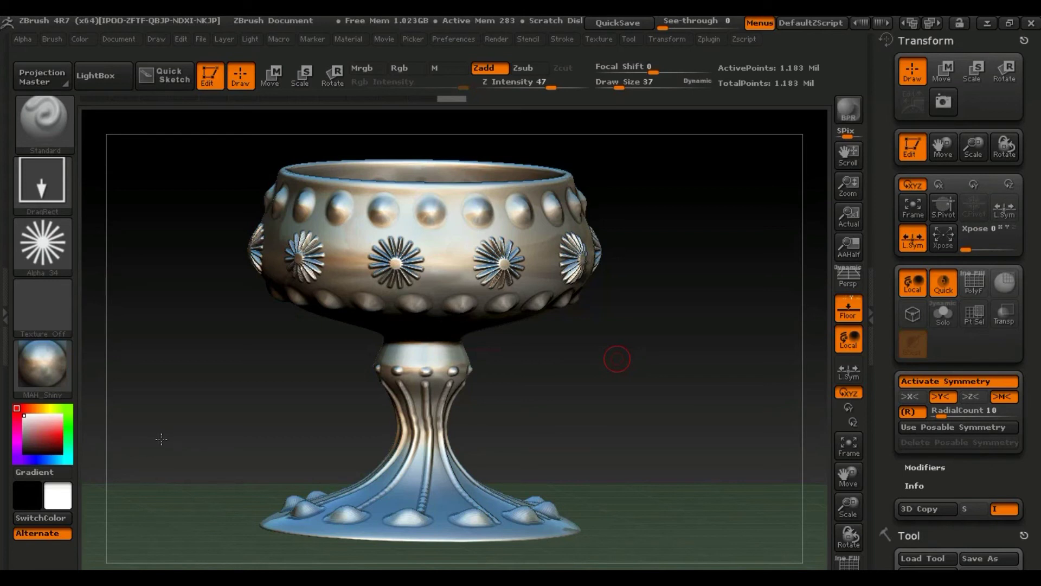
Try the ReflectYellow and MatCap Metal02 materials on the goblet
left_click(43, 364)
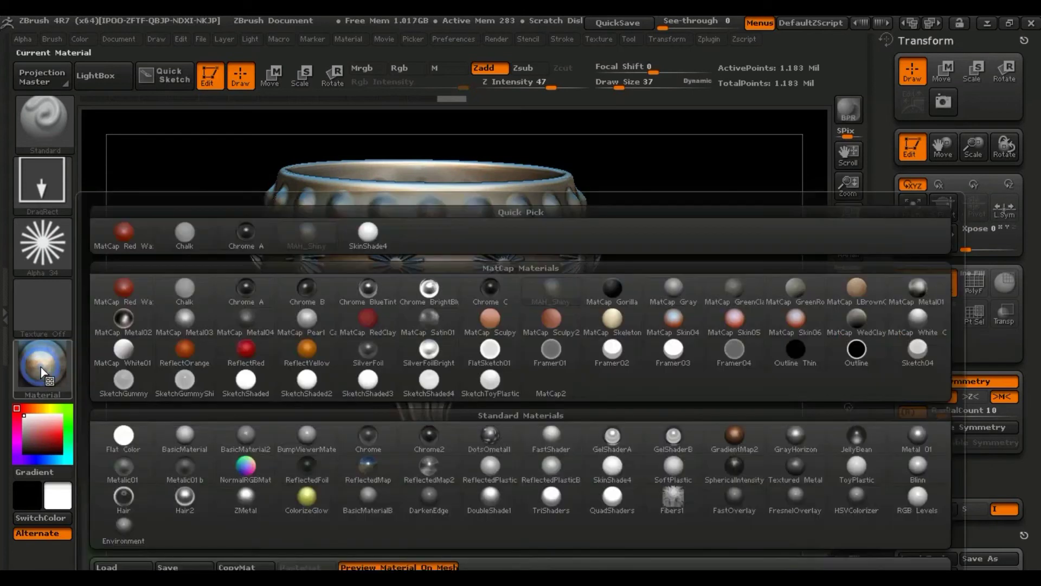
left_click(293, 358)
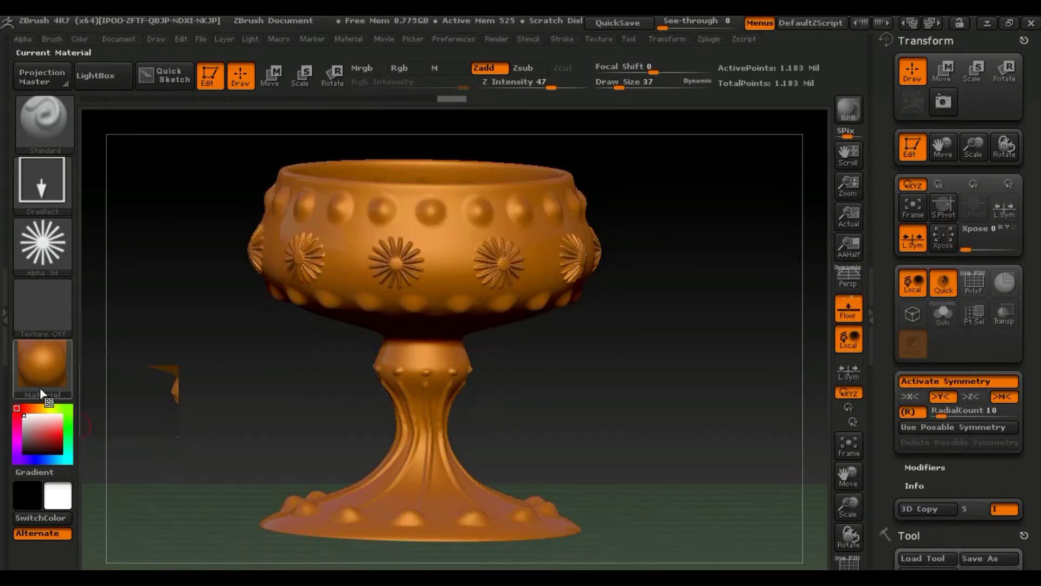
left_click(36, 371)
left_click(43, 373)
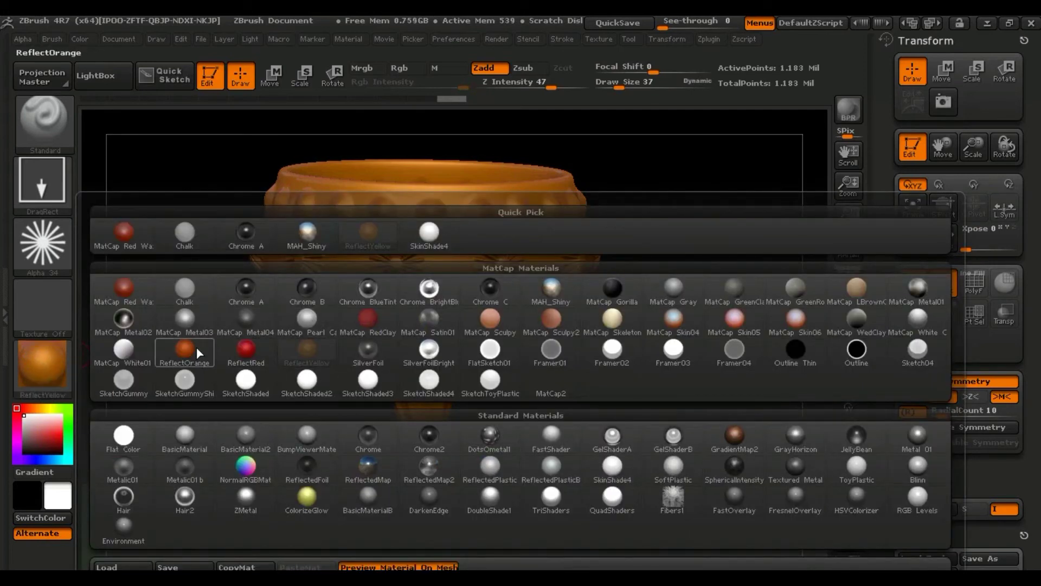
left_click(137, 319)
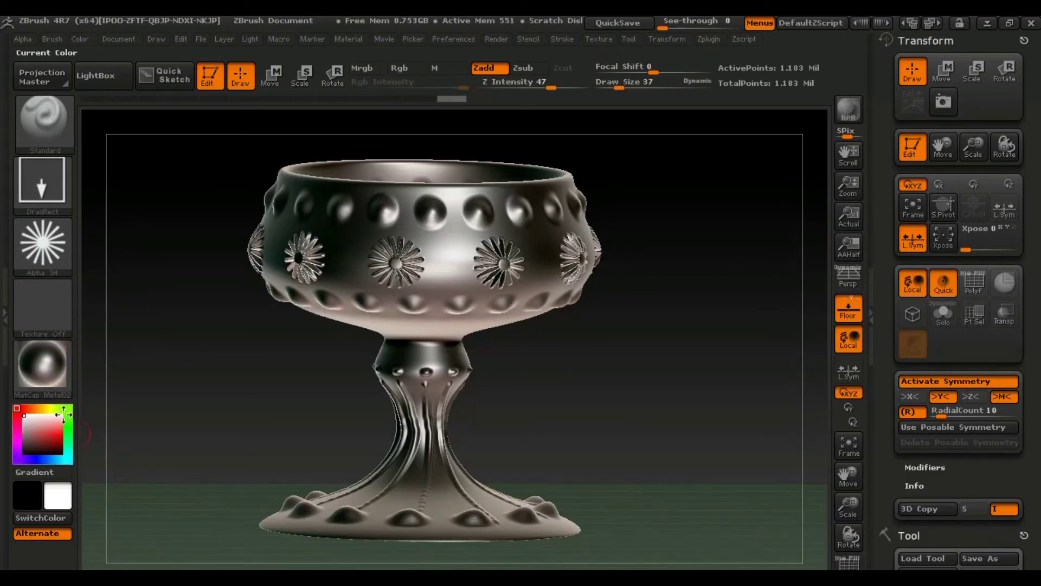
Try MatCap LBrownClay, then settle on the ReflectedMap material
left_click(43, 377)
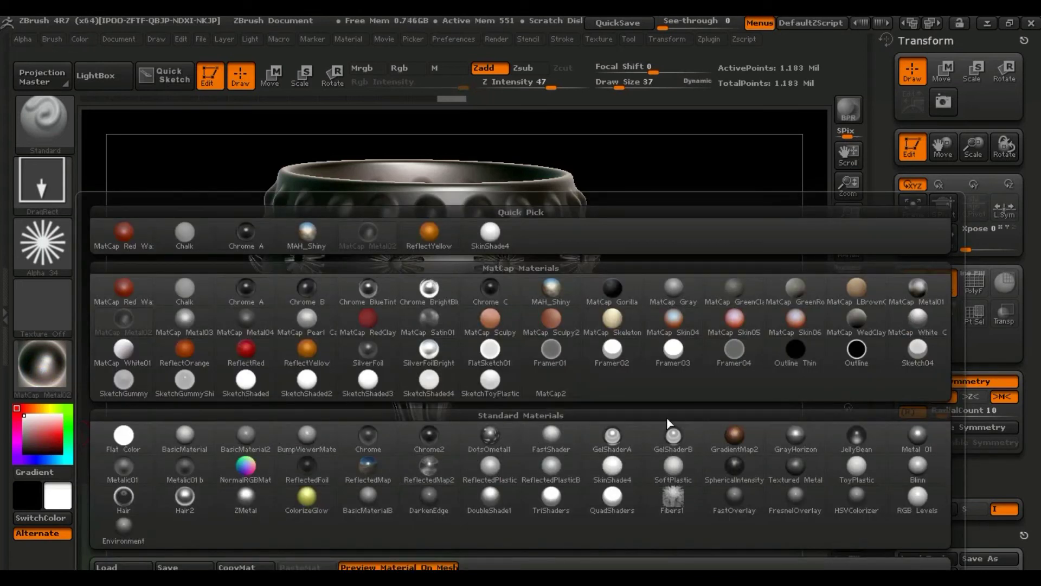
left_click(867, 287)
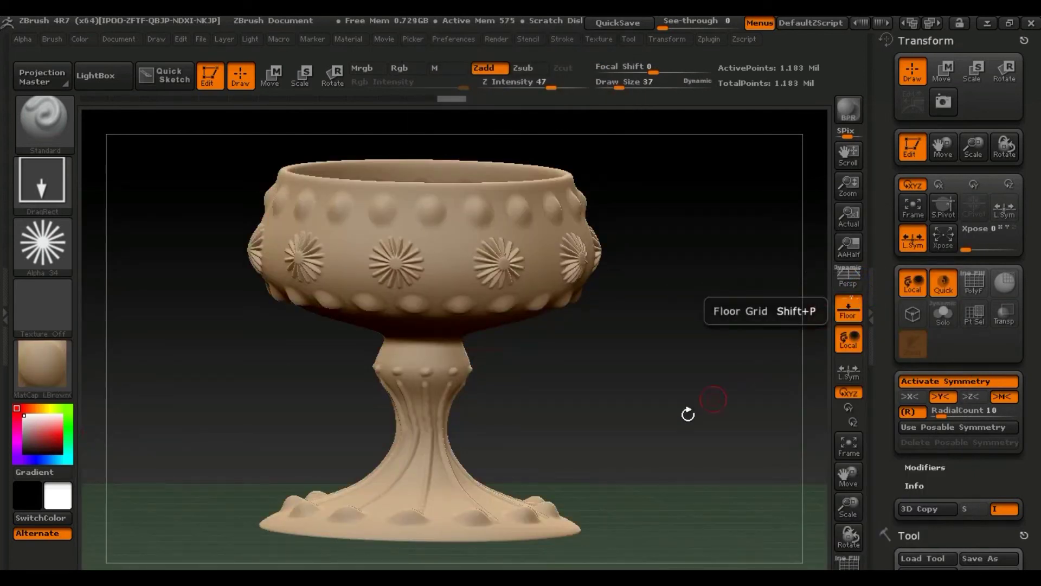
left_click(47, 387)
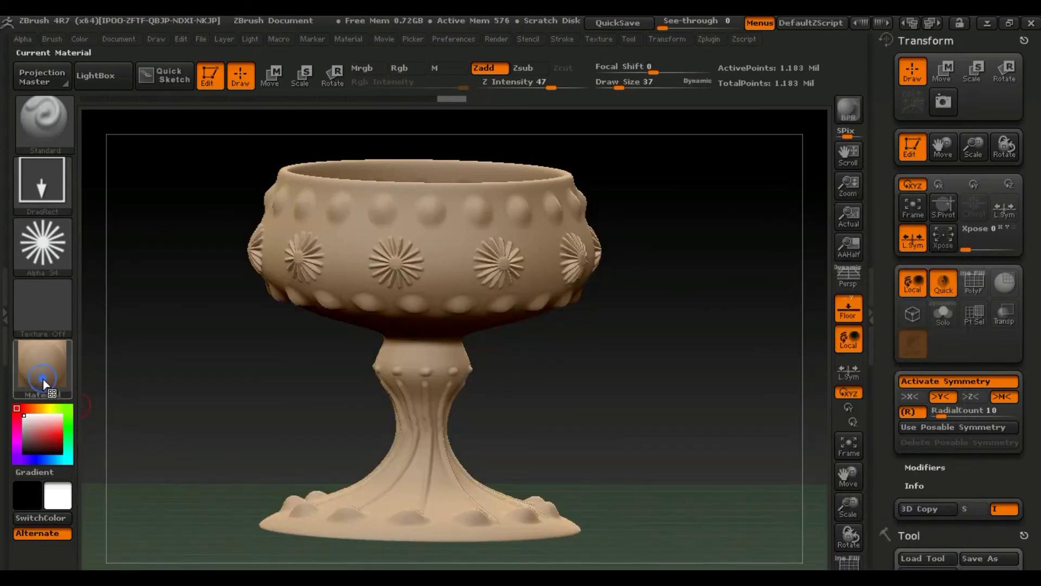
left_click(41, 383)
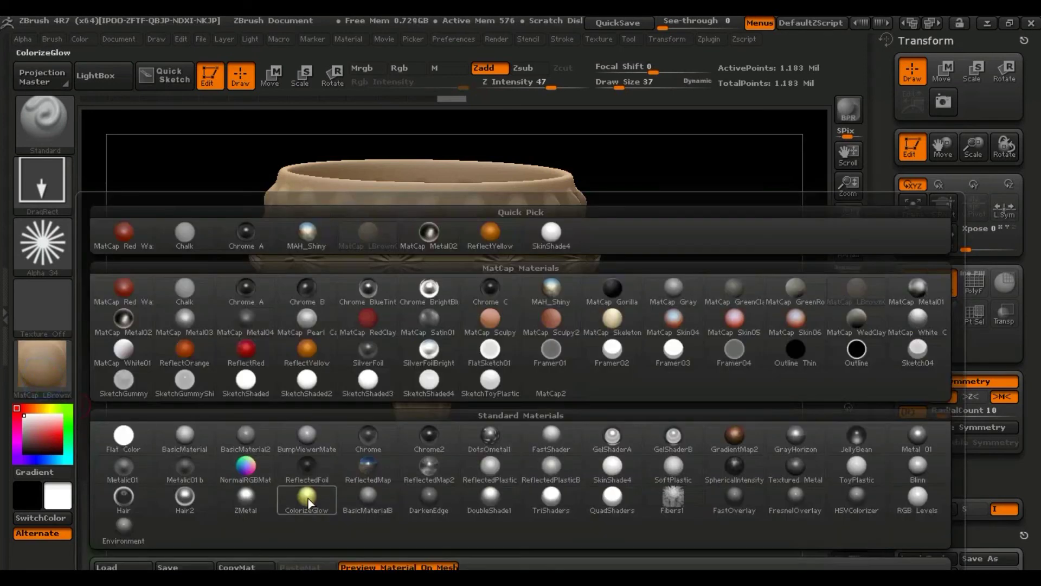
left_click(374, 470)
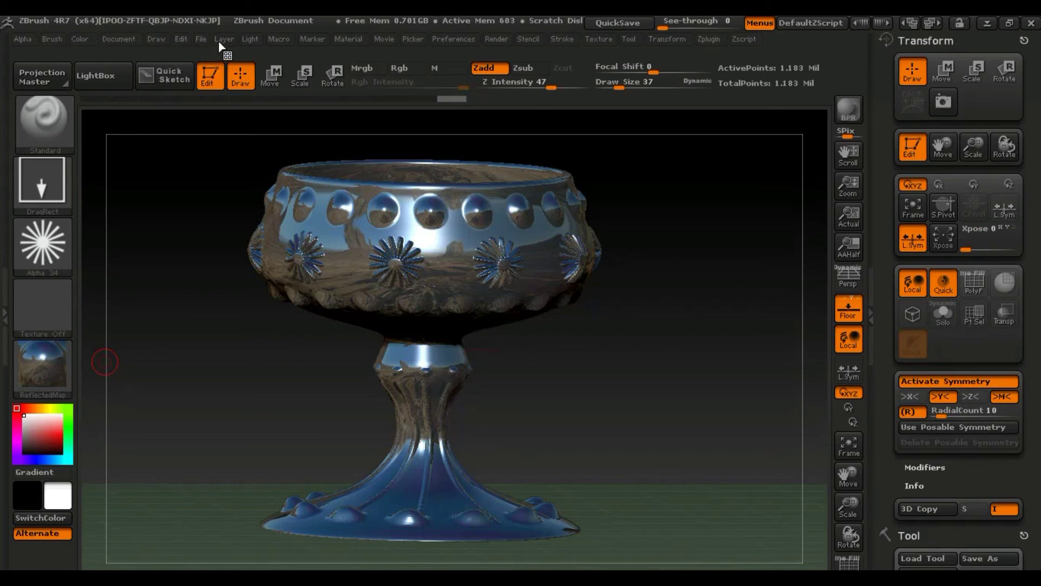
Dock the Light panel in the right tray and move the light to shine from the front
left_click(251, 40)
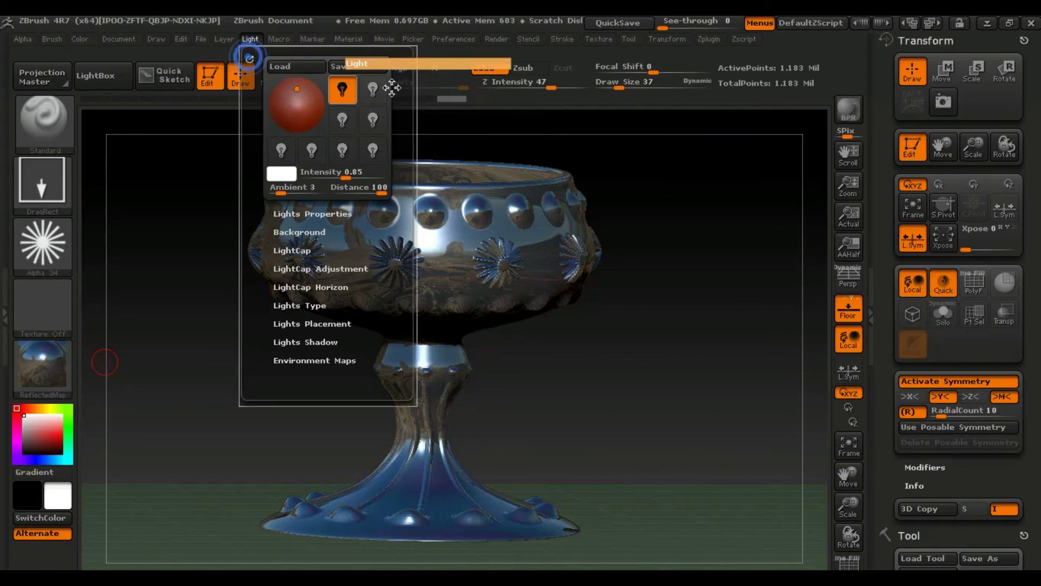
left_click_drag(677, 171, 757, 176)
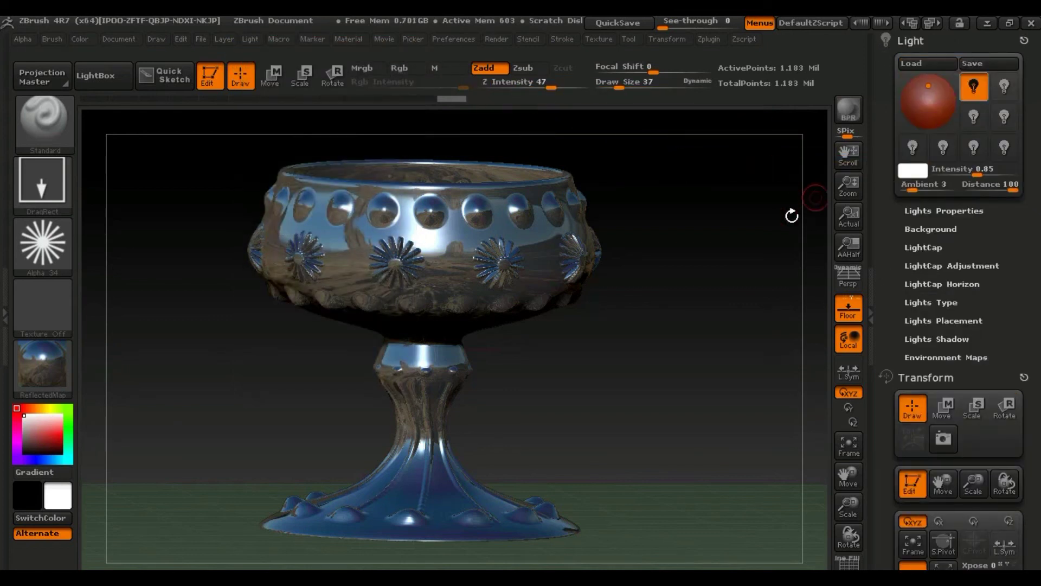
left_click(948, 84)
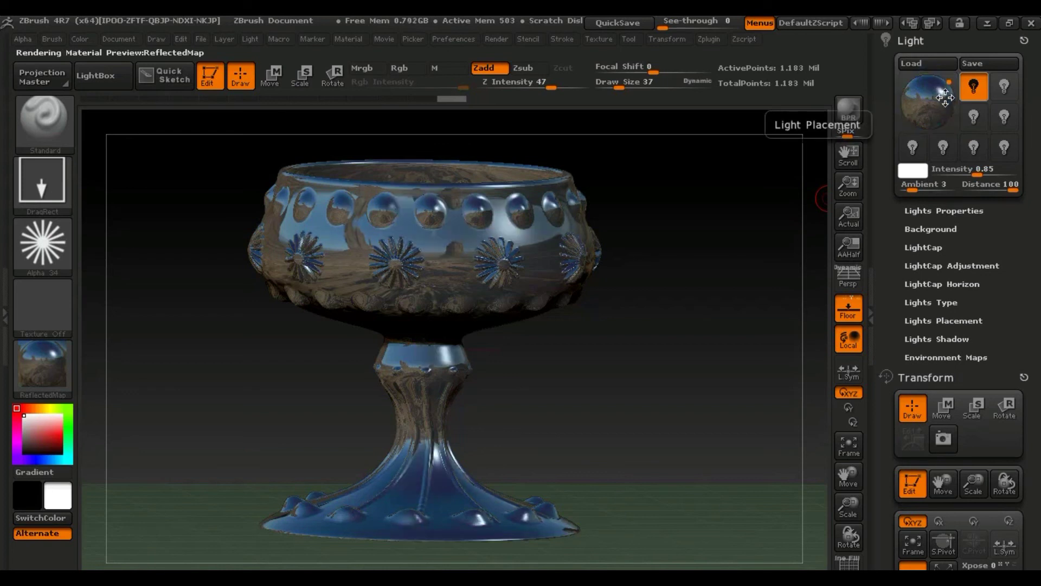
left_click(937, 88)
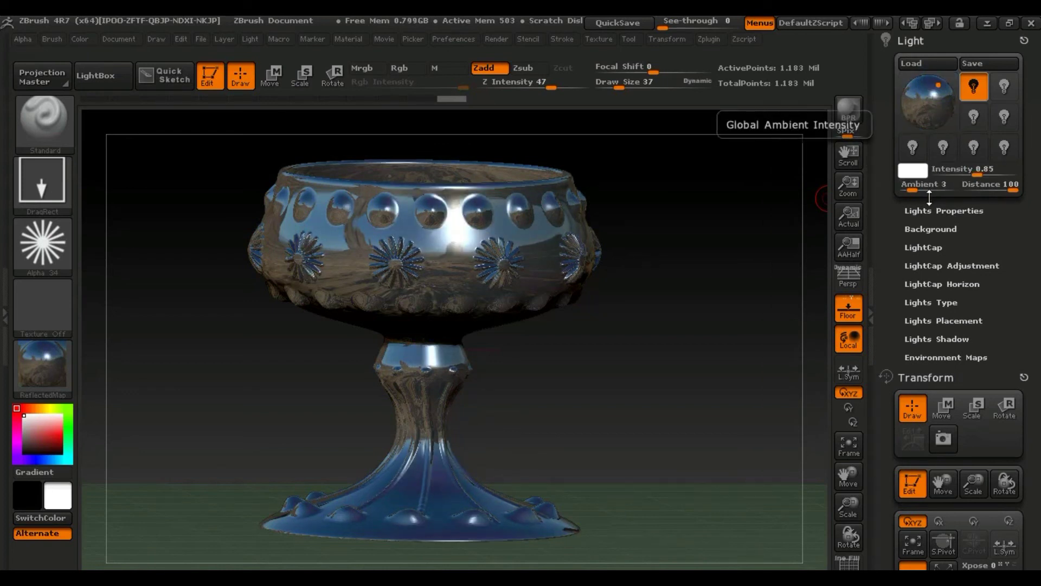
Raise Ambient from 3 to 14 and nudge the light lower and higher to shift reflections
left_click_drag(915, 189, 922, 189)
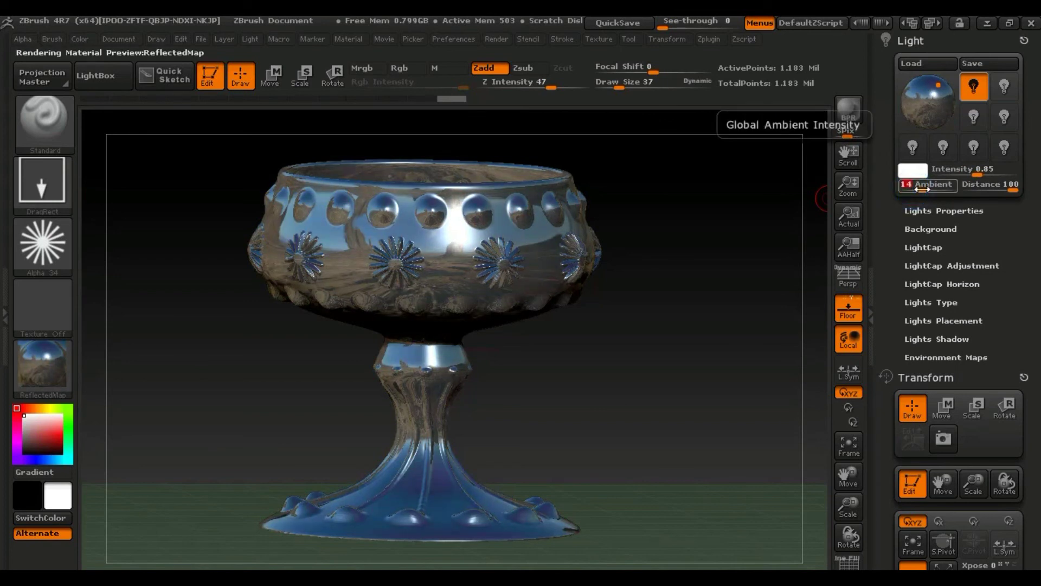
mouse_move(942, 88)
left_mouse_down()
mouse_move(948, 98)
mouse_move(935, 95)
left_mouse_up()
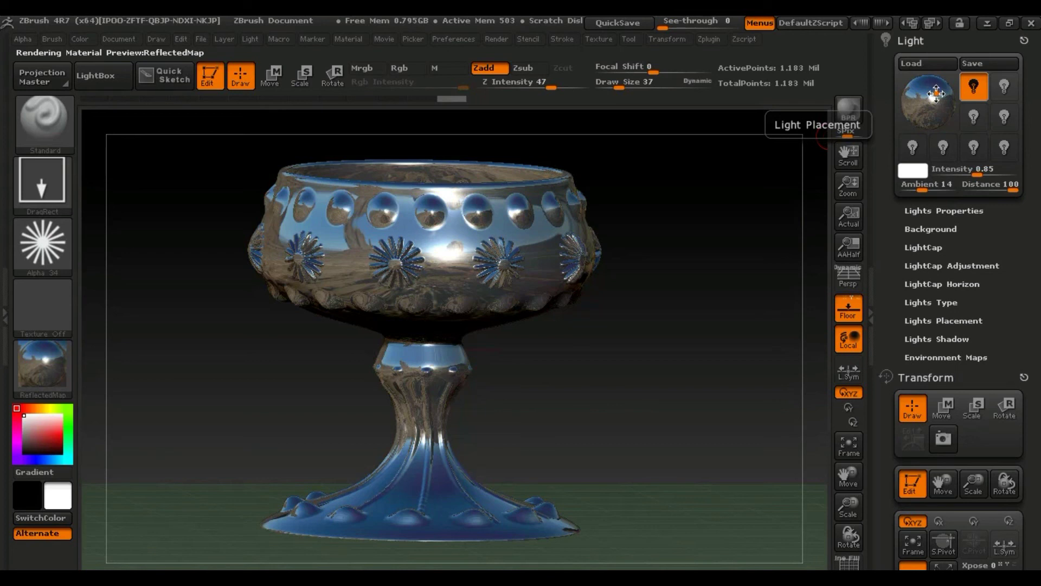
left_click_drag(936, 96, 936, 115)
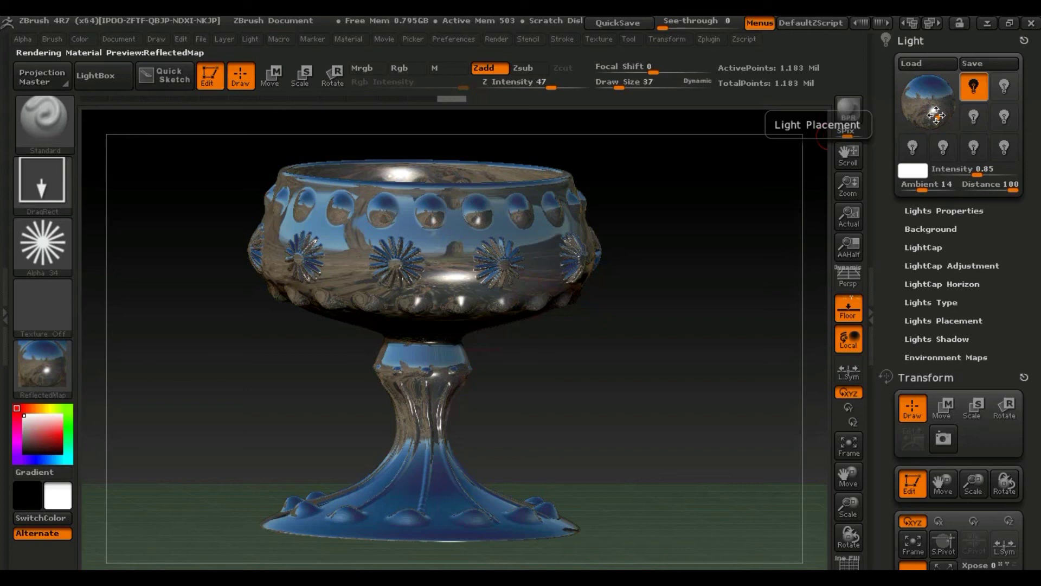
left_click_drag(936, 112, 929, 97)
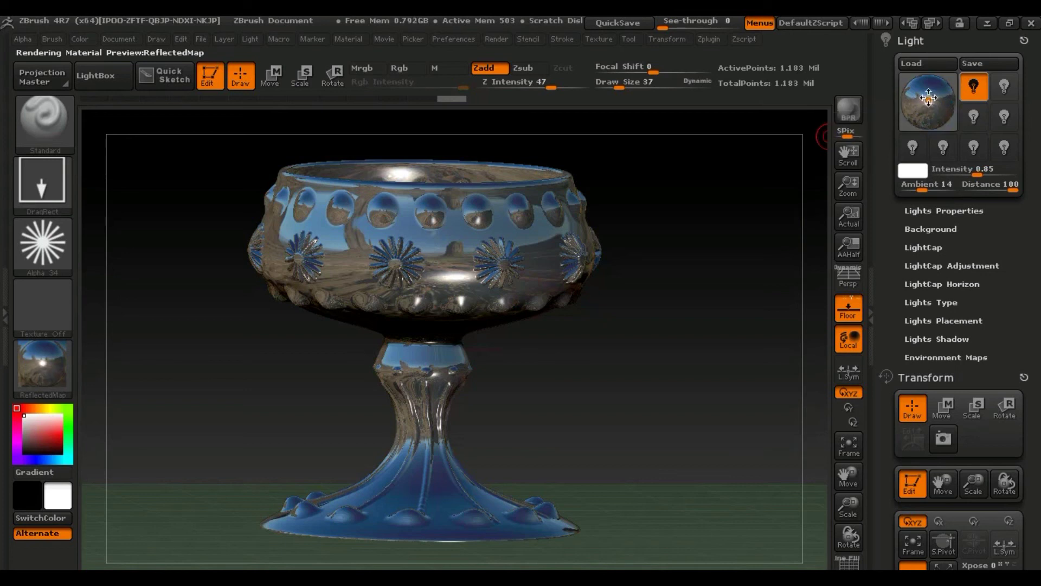